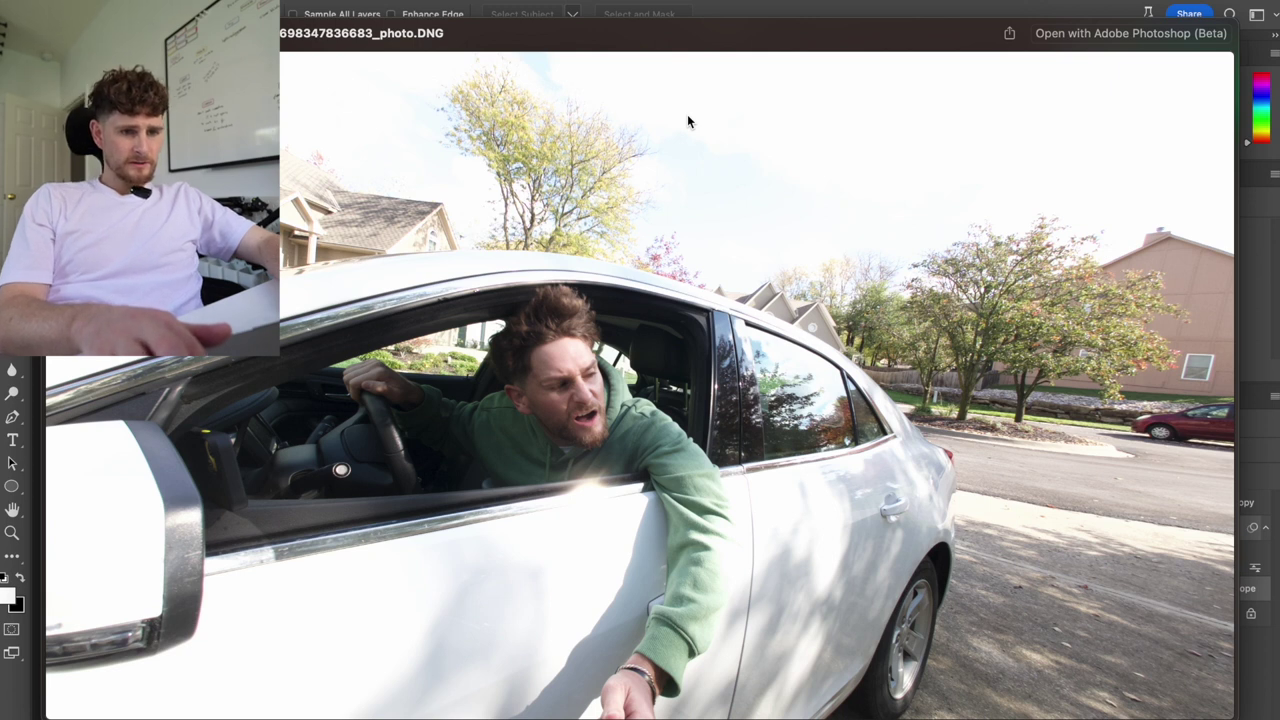
# - Preview the DNG photos of the driver in the white car, comparing them with the van composition
pyautogui.press('super+Tab')
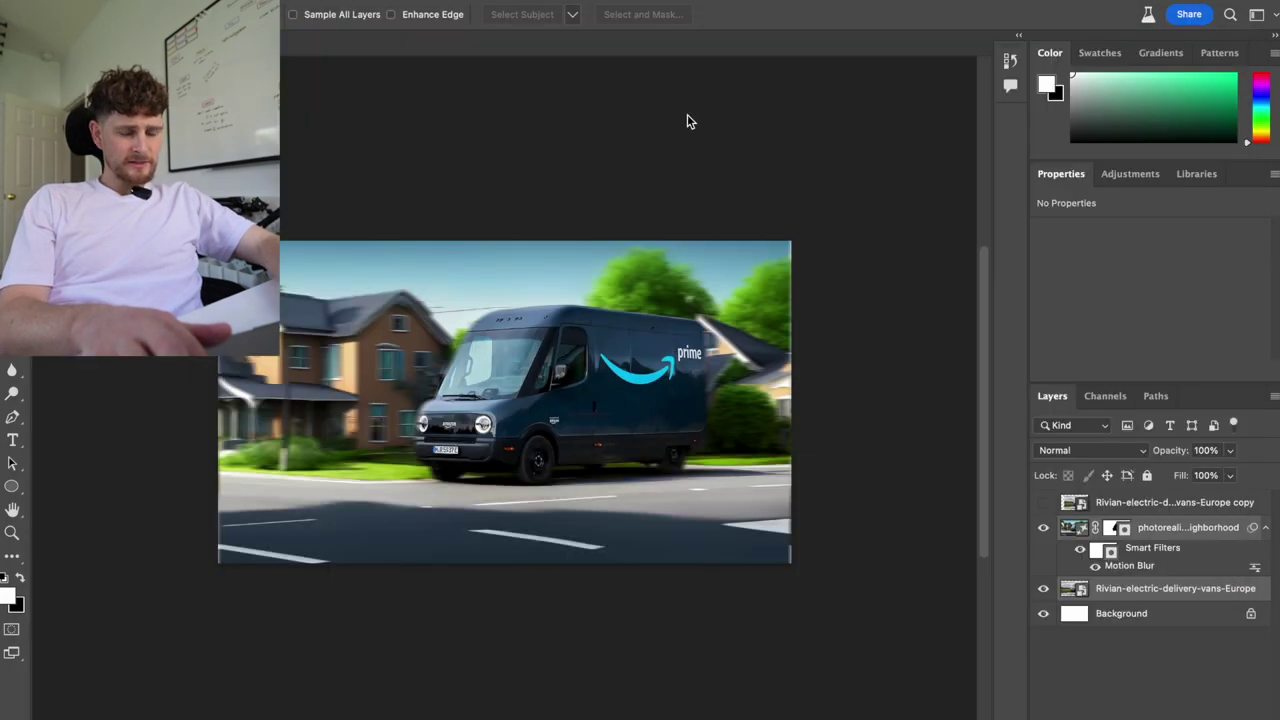
pyautogui.press('super+Tab')
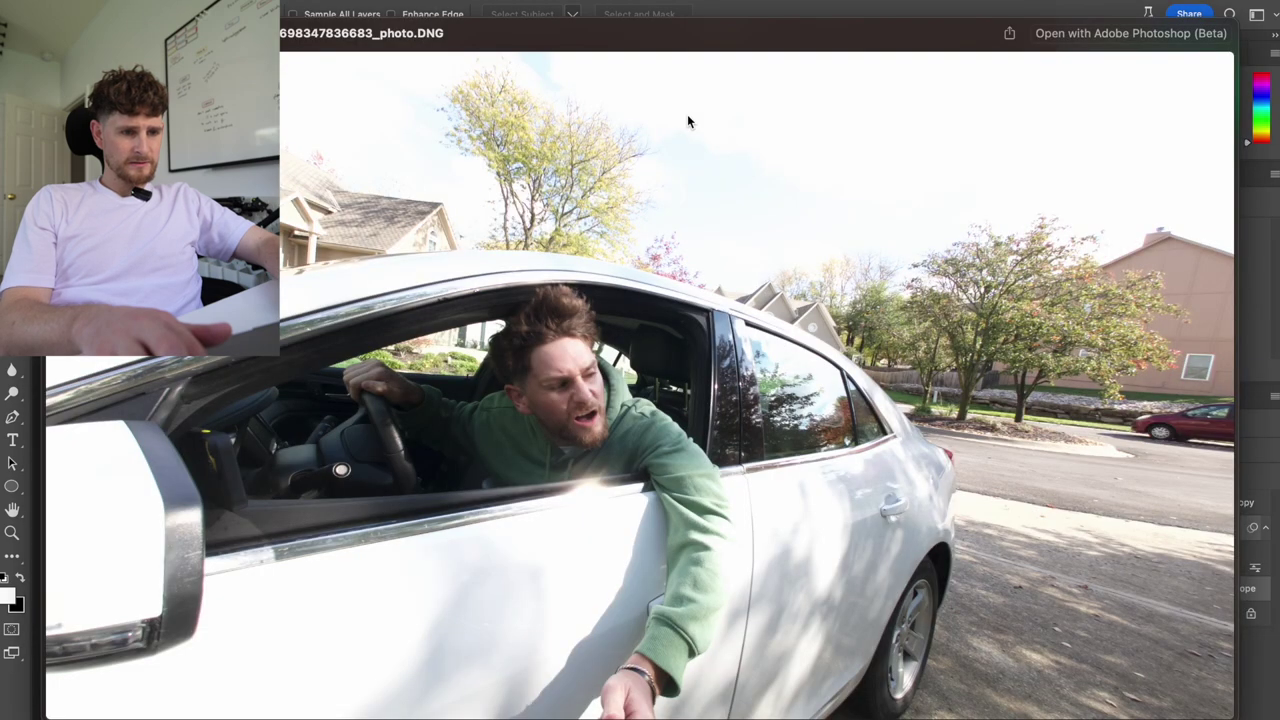
pyautogui.press('Right')
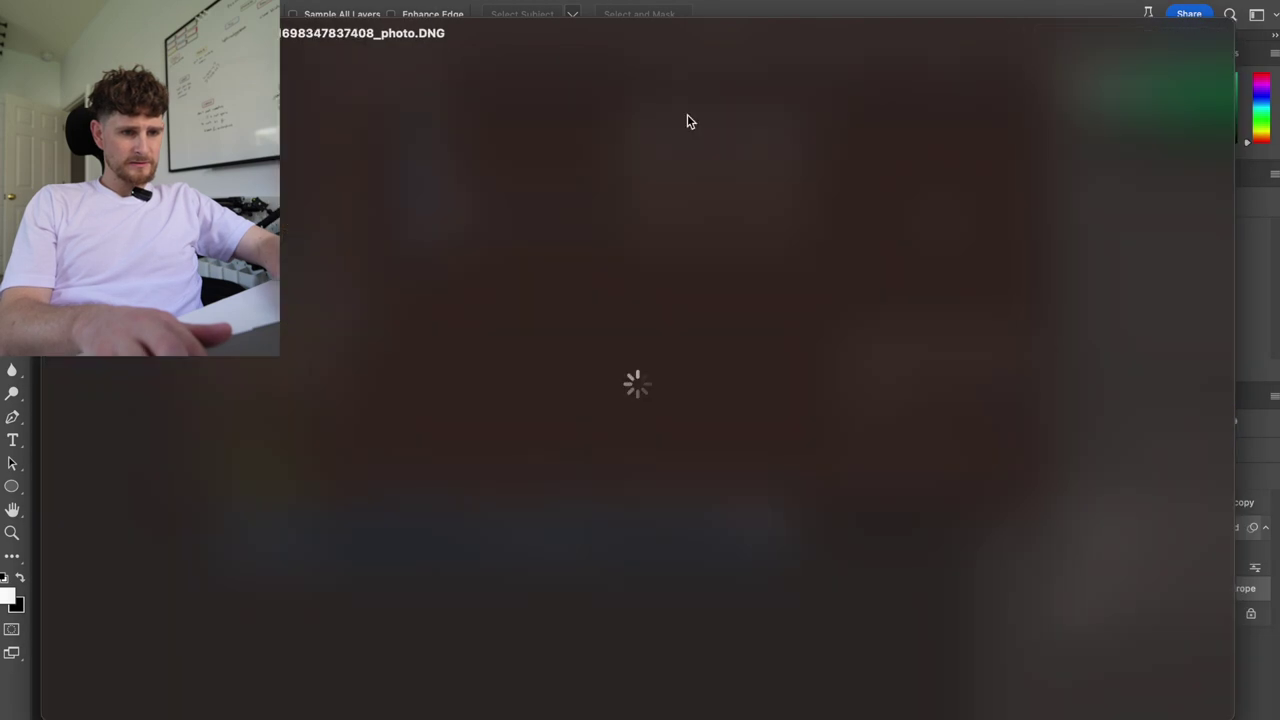
pyautogui.press('Right')
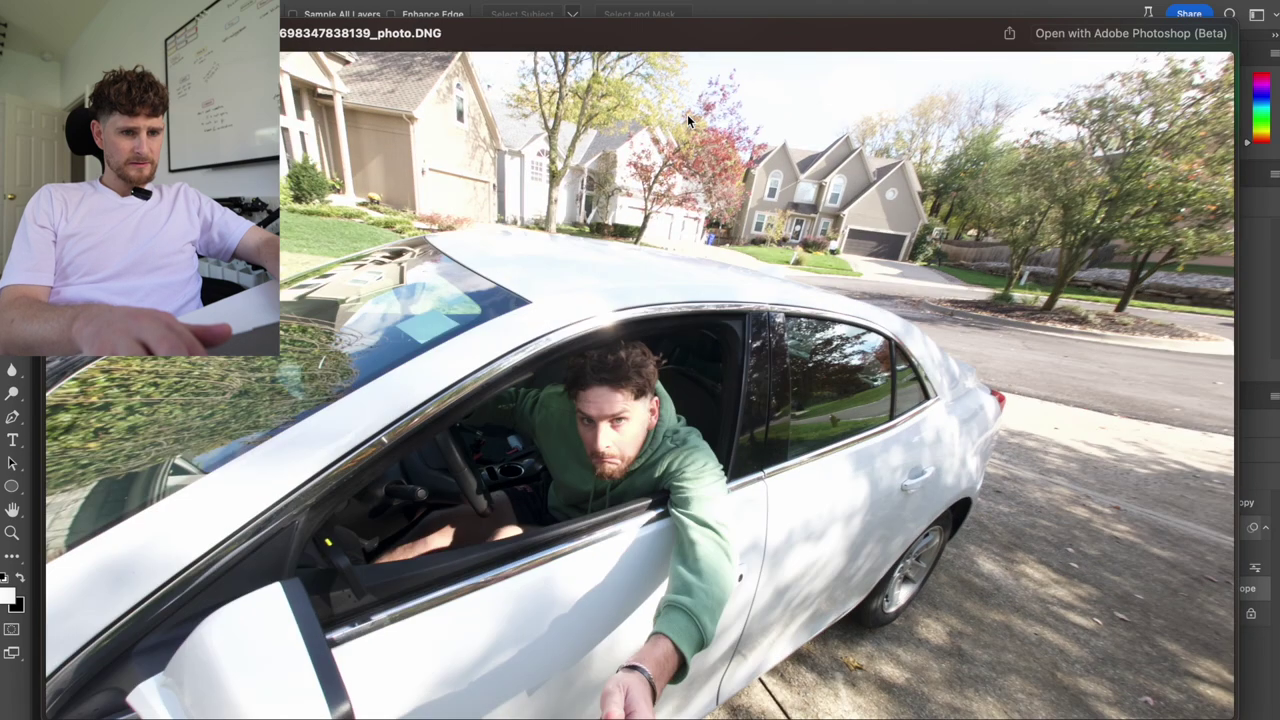
pyautogui.press('Right')
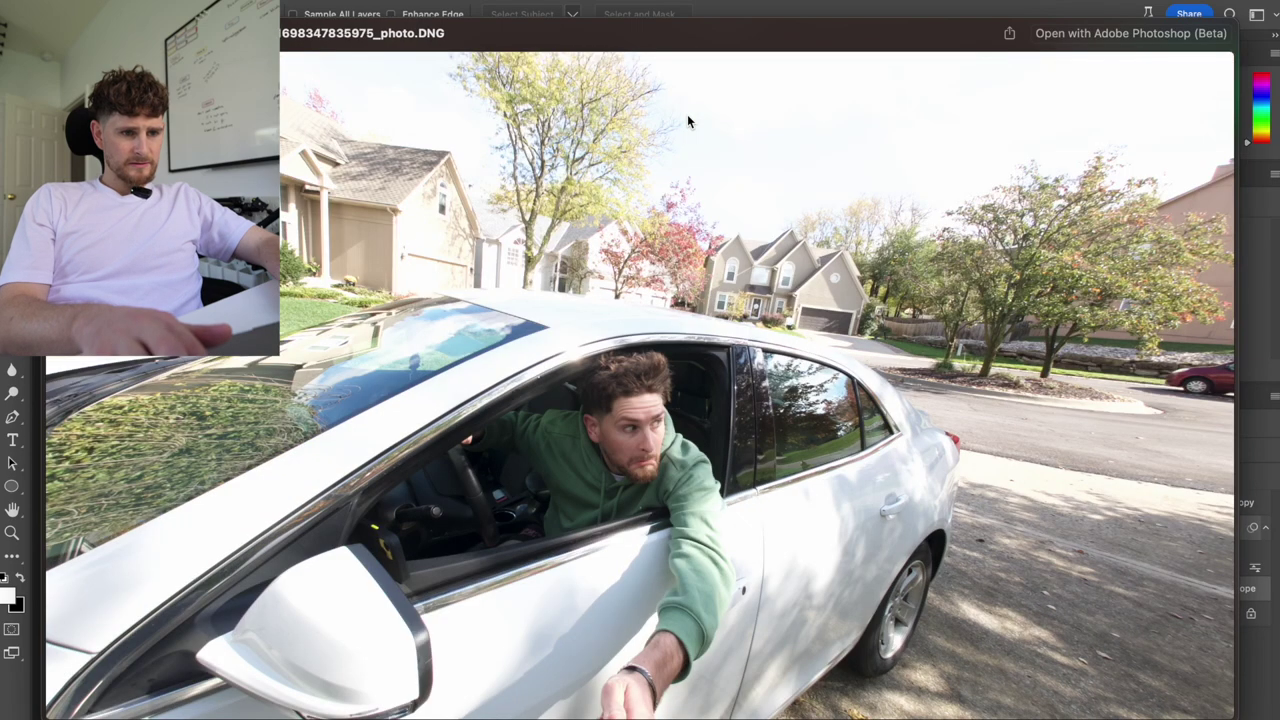
pyautogui.press('Right')
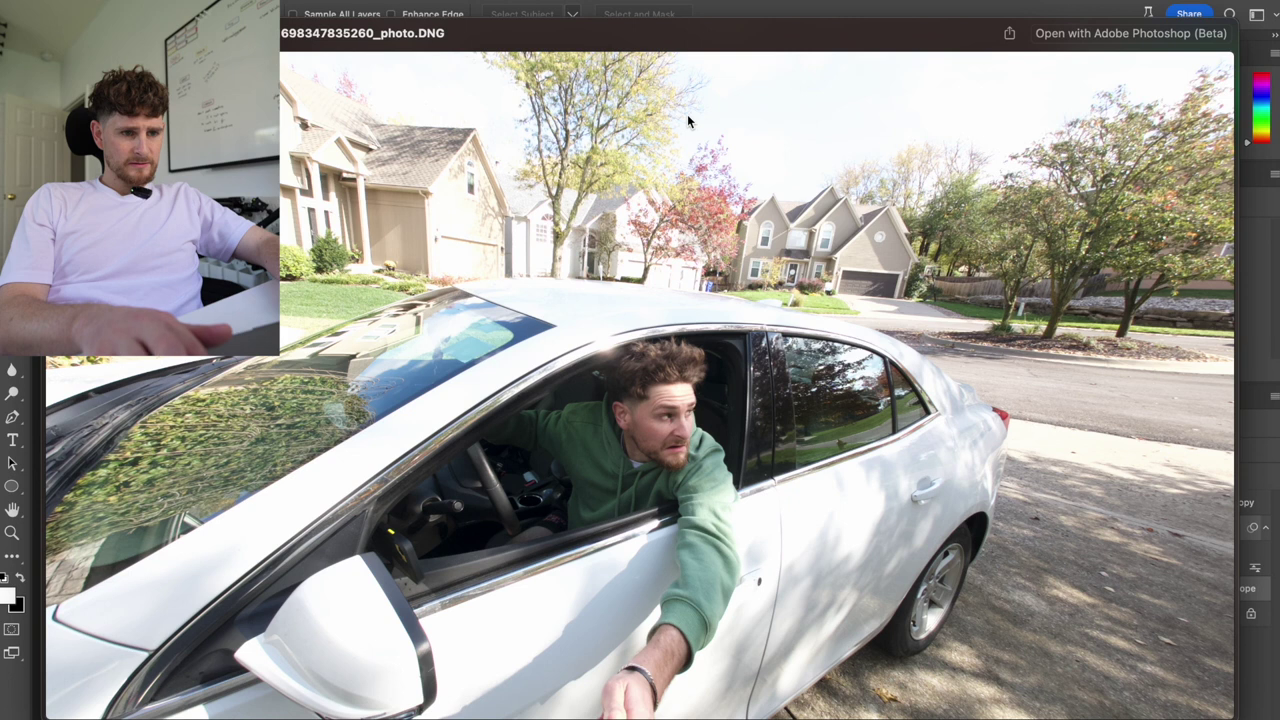
pyautogui.press('Right')
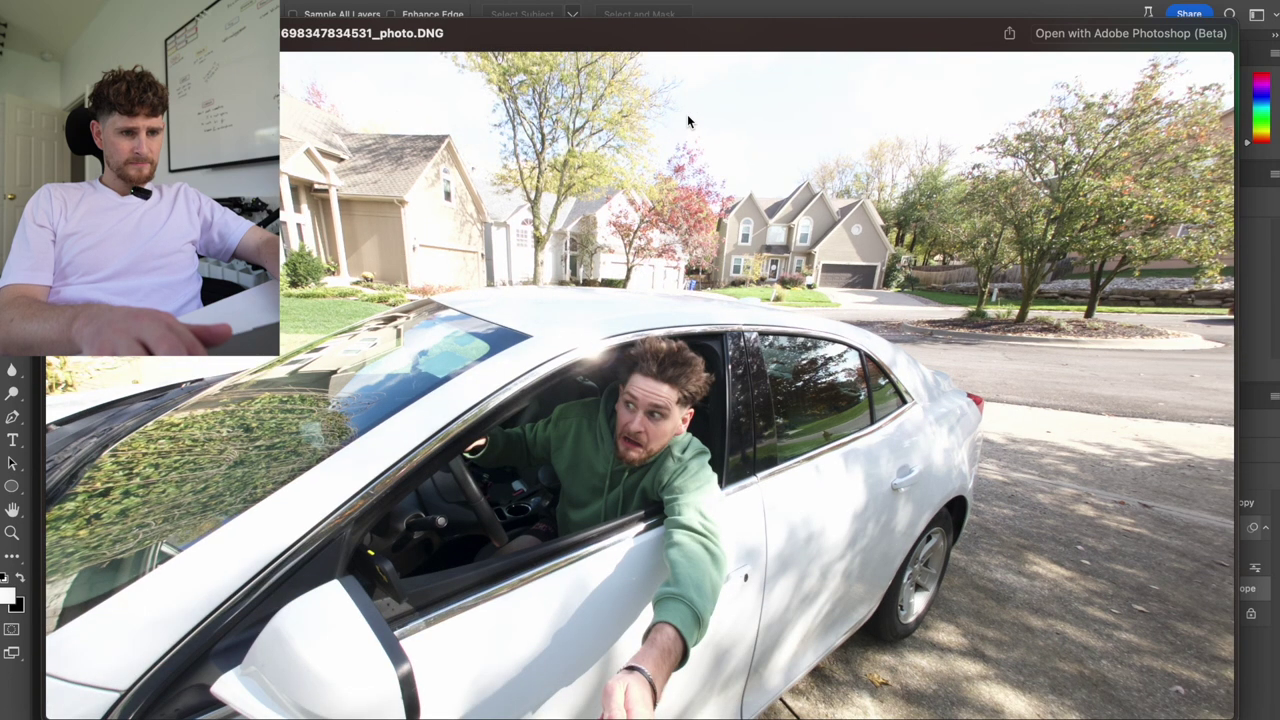
pyautogui.press('space')
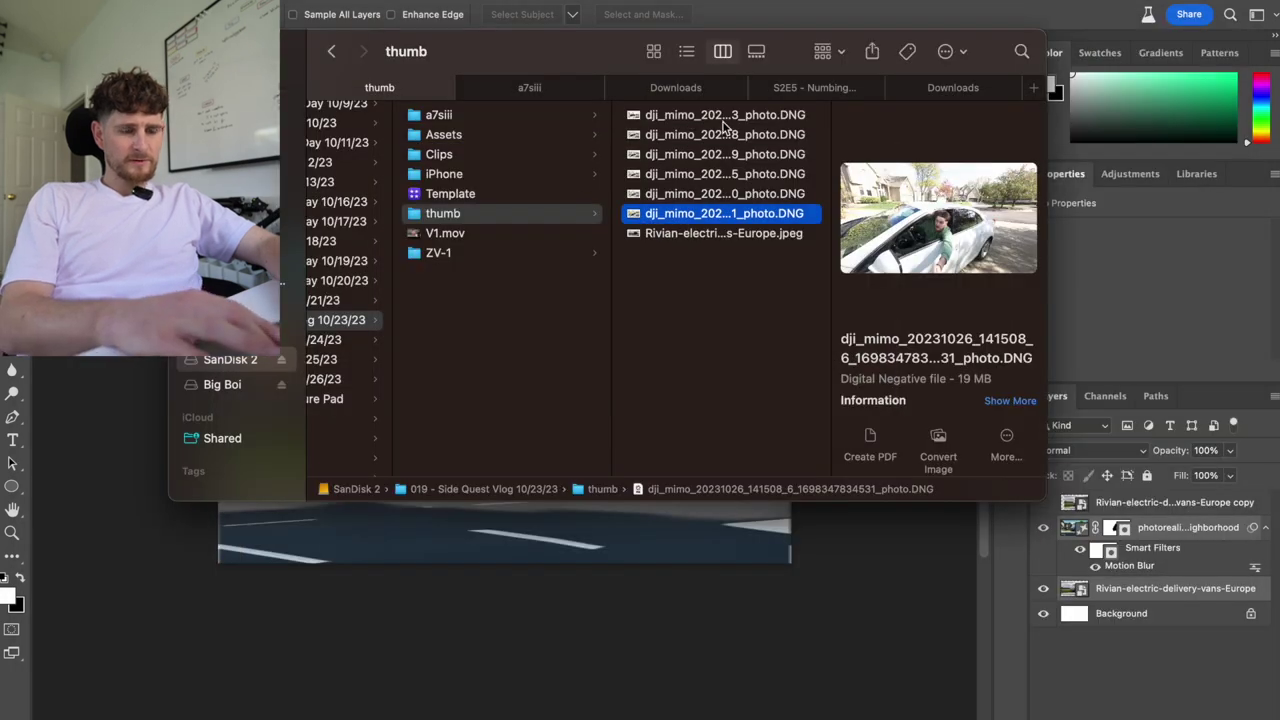
# - Bring the first and last car DNG photos, 141354_1 and 141508_6, from the thumb folder into the van composition
pyautogui.click(724, 118)
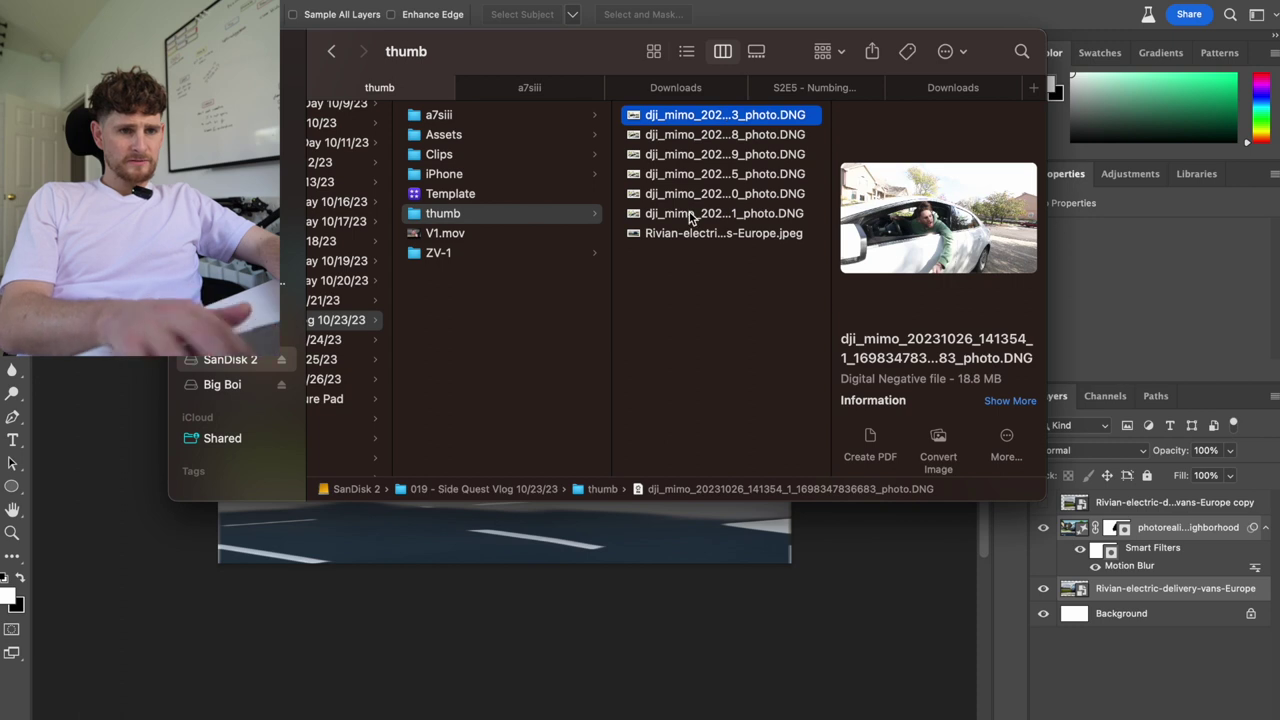
pyautogui.press('space')
pyautogui.press('Down')
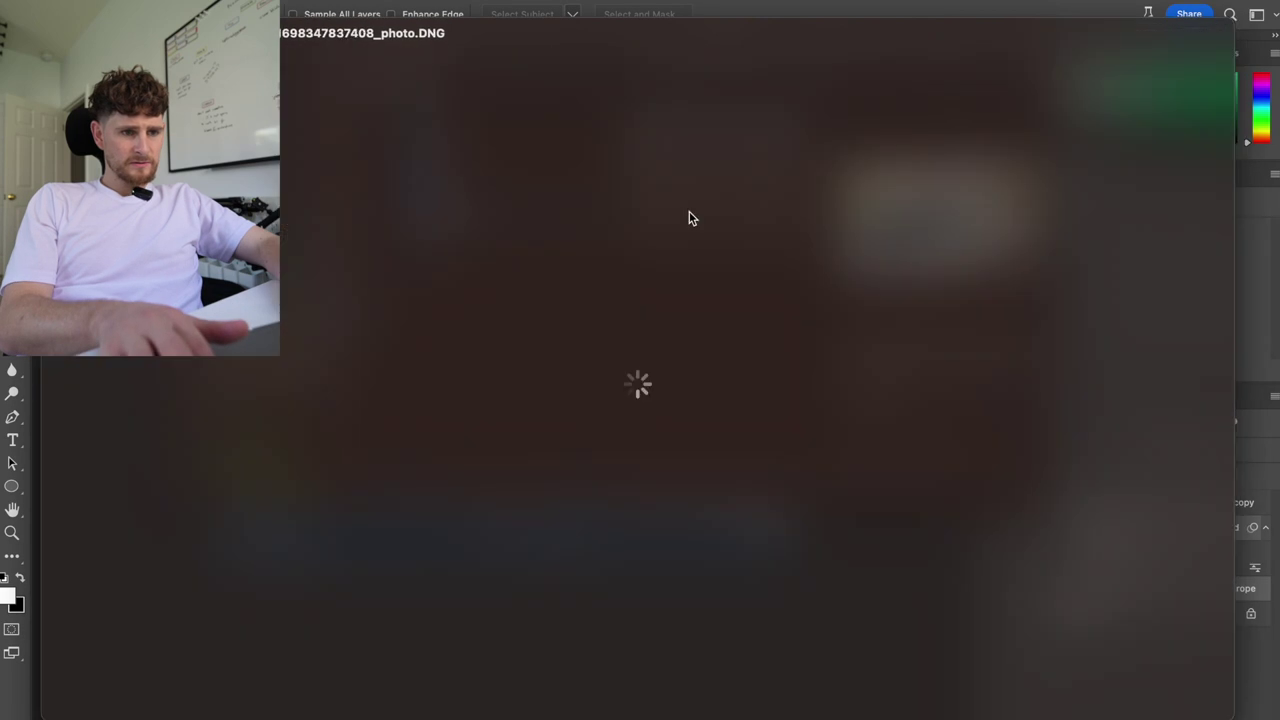
pyautogui.press('space')
pyautogui.press('Up')
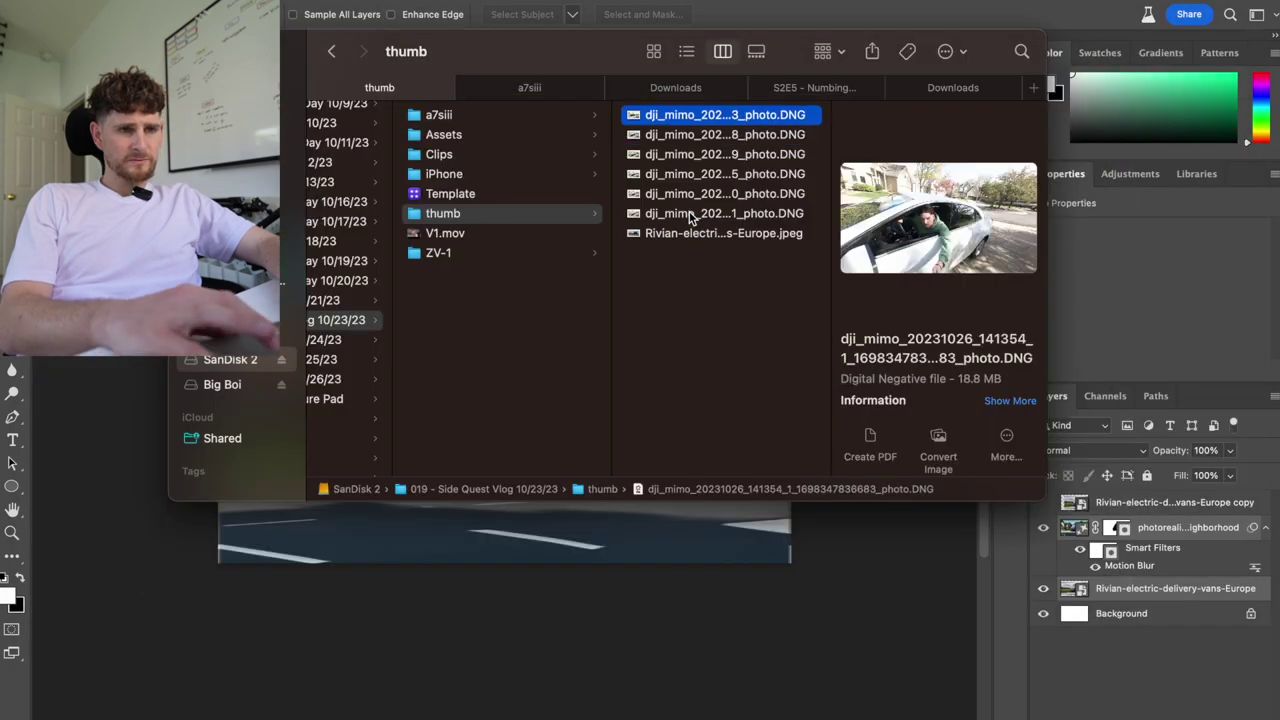
pyautogui.keyDown('super'); pyautogui.click(690, 214); pyautogui.keyUp('super')
pyautogui.moveTo(690, 214); pyautogui.dragTo(491, 563)
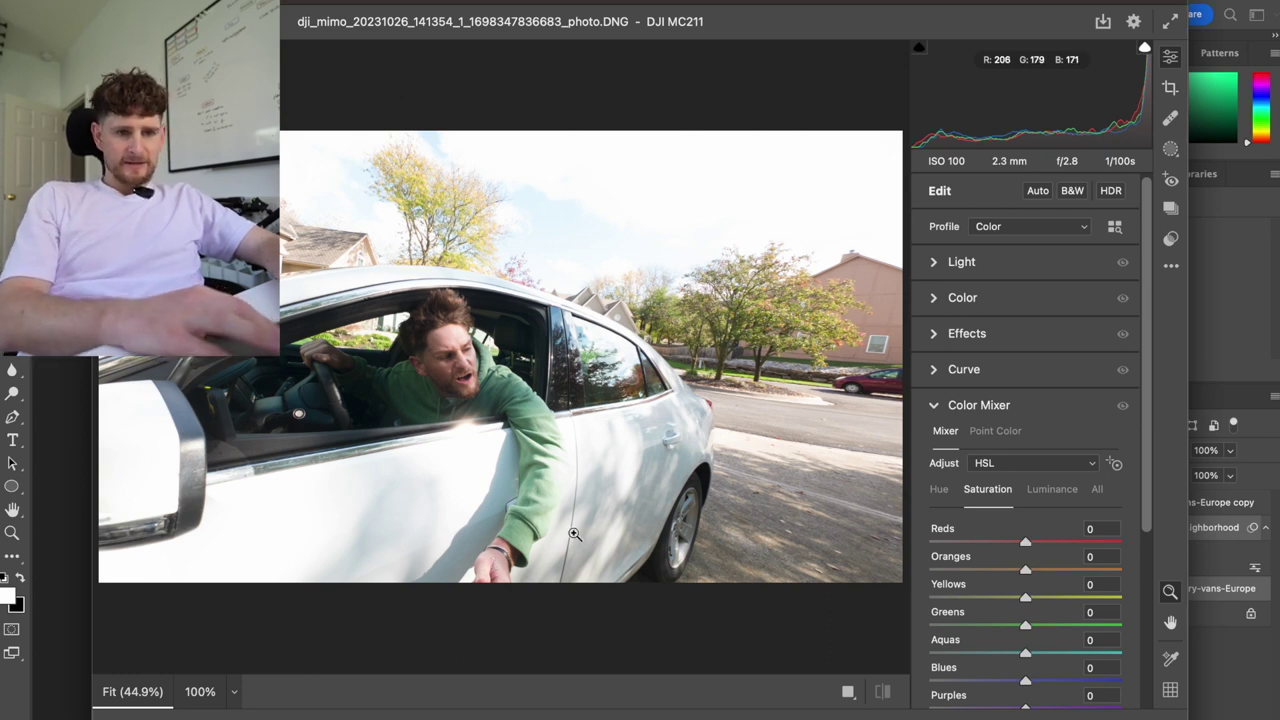
# - Set the 141354_1 car photo's Exposure to -1.85, Shadows to +87 and Blacks to +40
pyautogui.click(935, 264)
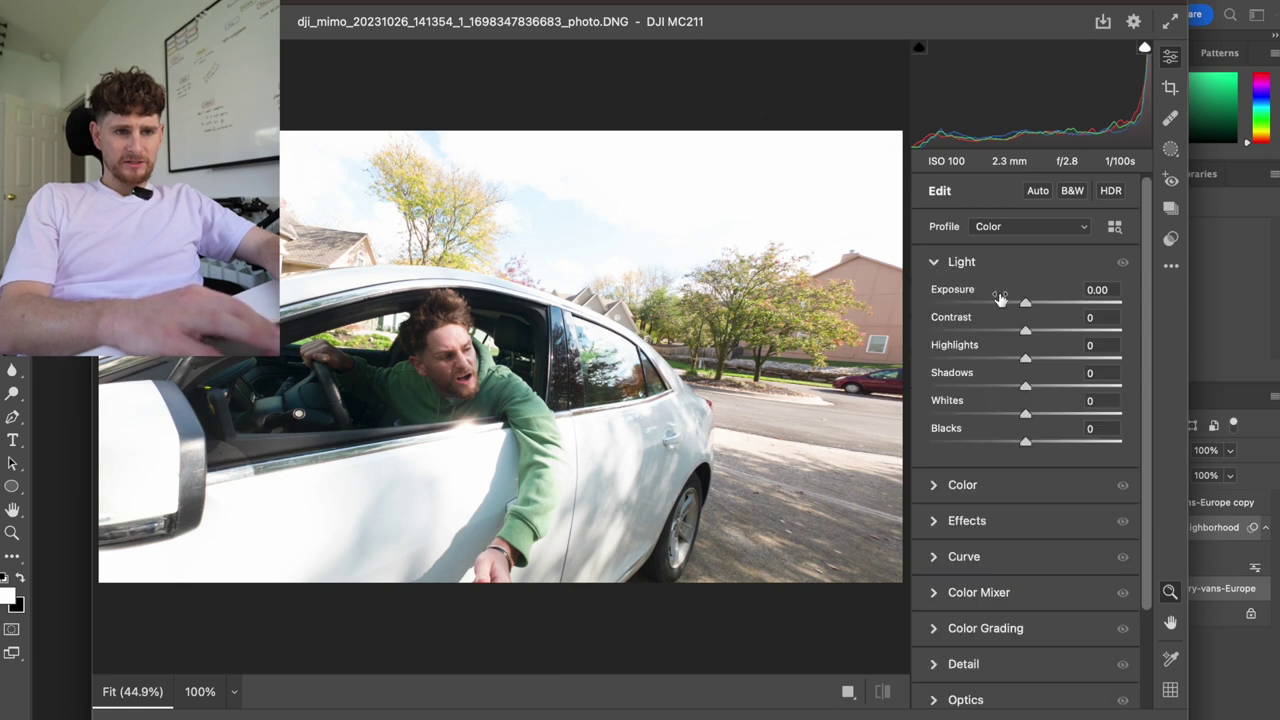
pyautogui.moveTo(1025, 308); pyautogui.dragTo(992, 312)
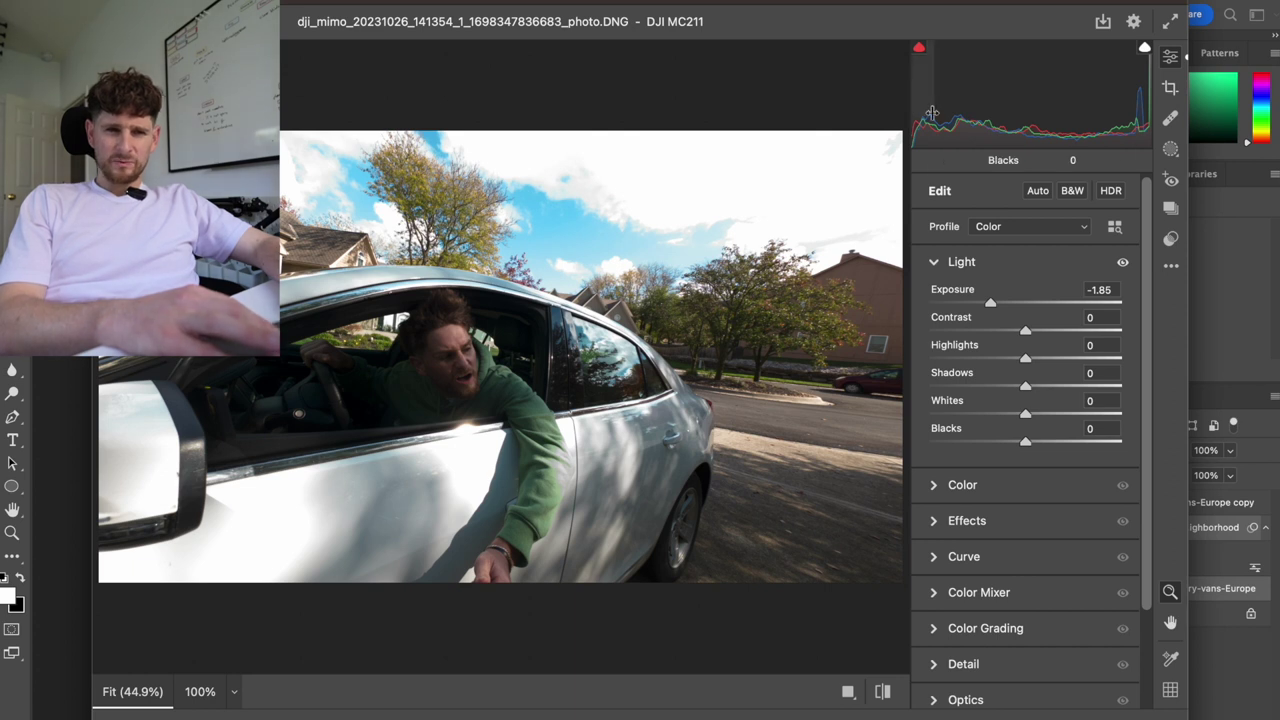
pyautogui.moveTo(993, 308); pyautogui.dragTo(985, 308)
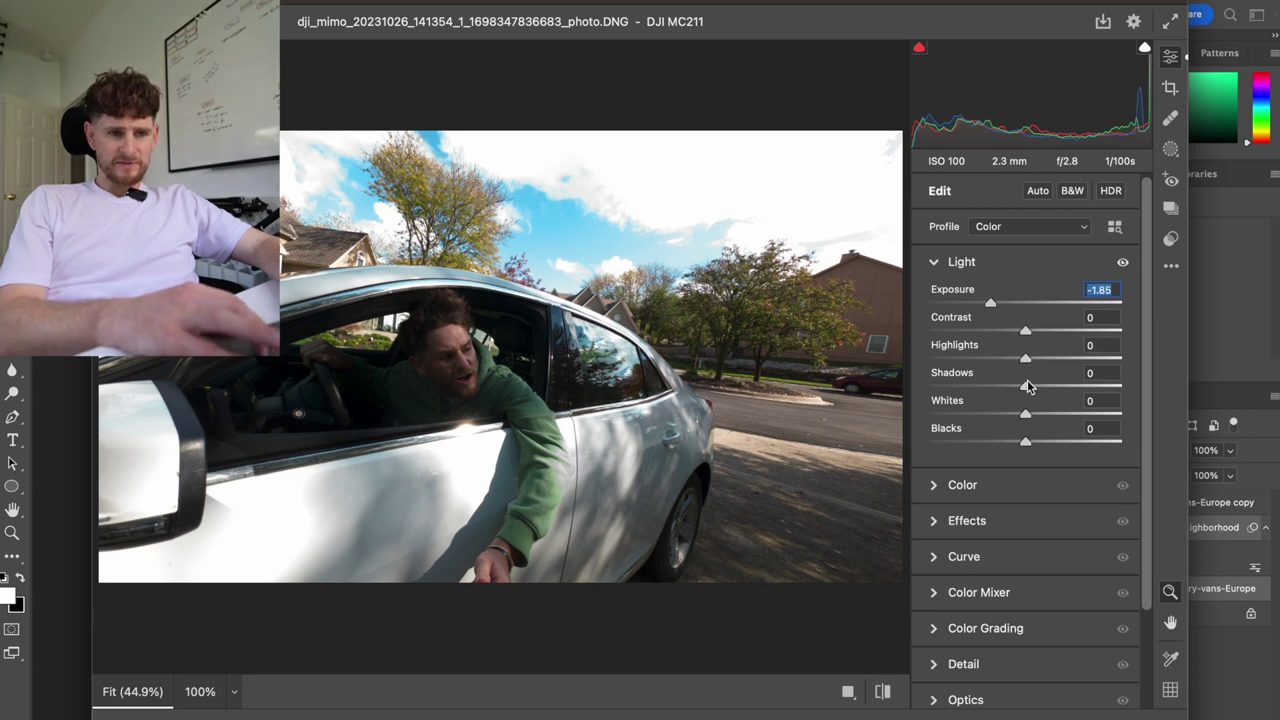
pyautogui.moveTo(1027, 389); pyautogui.dragTo(1110, 394)
pyautogui.moveTo(1030, 447); pyautogui.dragTo(1068, 445)
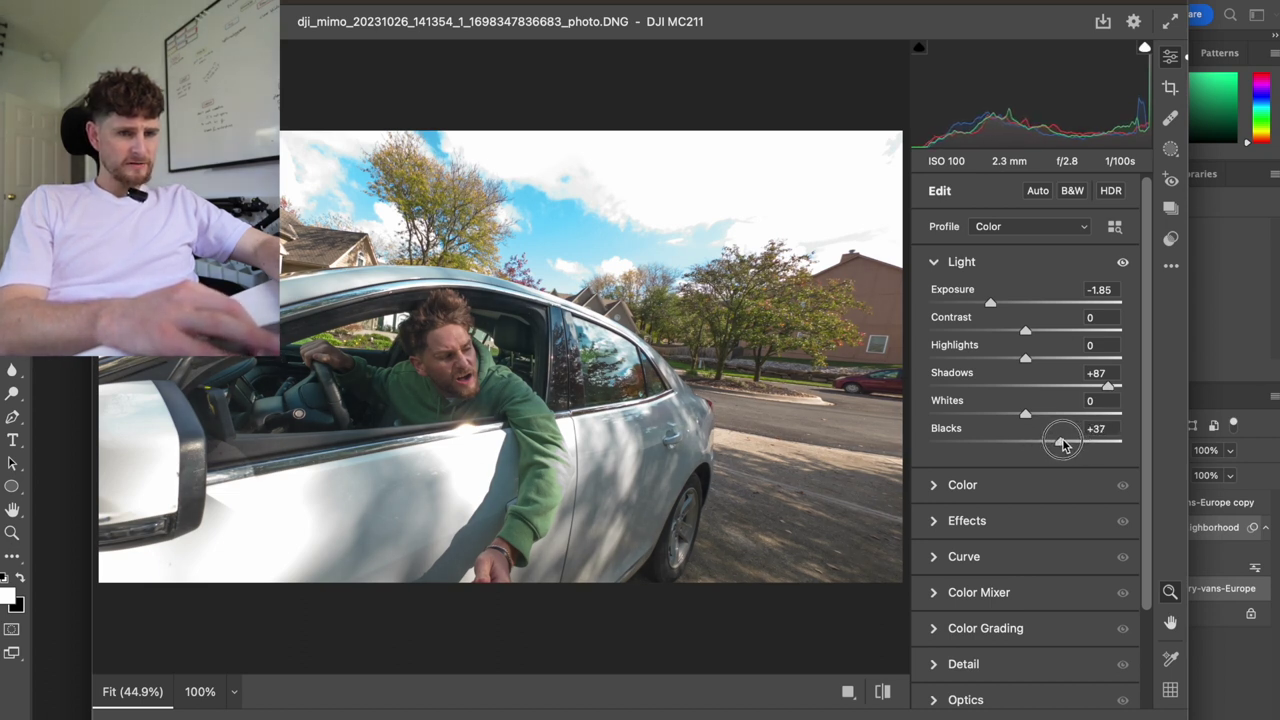
pyautogui.moveTo(1063, 443); pyautogui.dragTo(1068, 445)
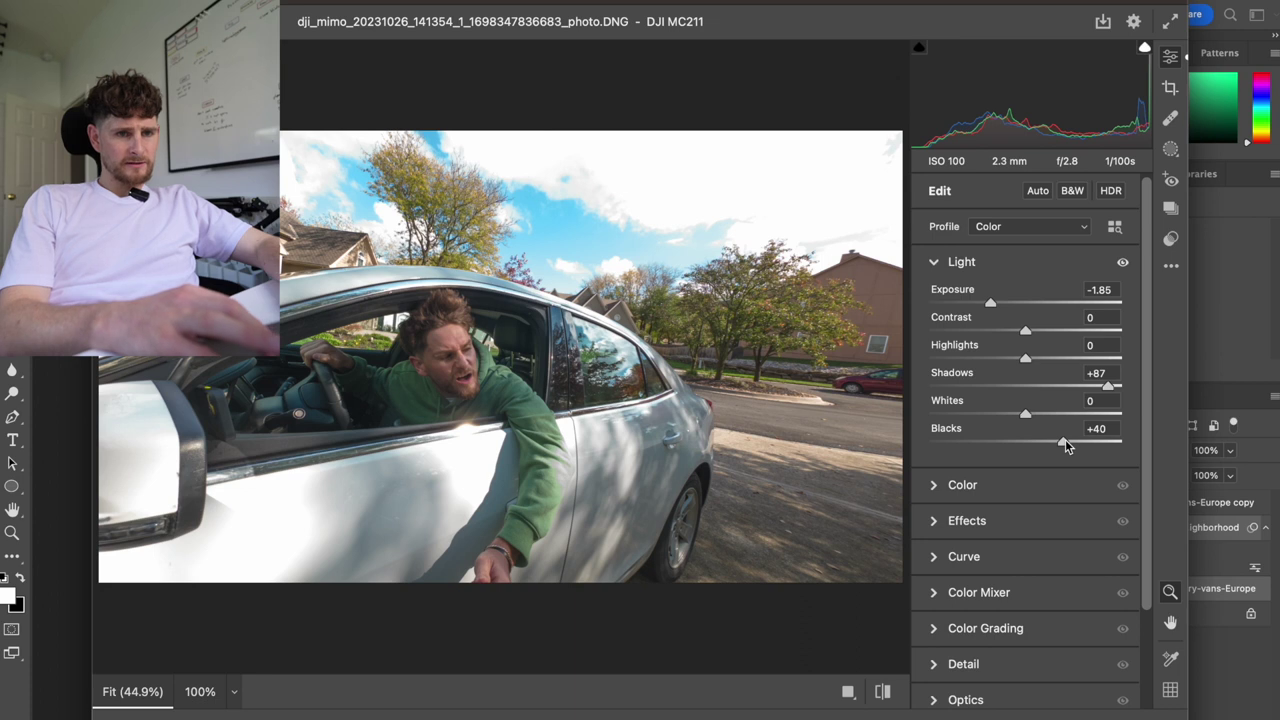
# - Set Vibrance to +35 and Saturation to +18, place the photo, and cancel importing the 141508_6 photo
pyautogui.click(945, 484)
pyautogui.scroll(-2, 1051, 484)
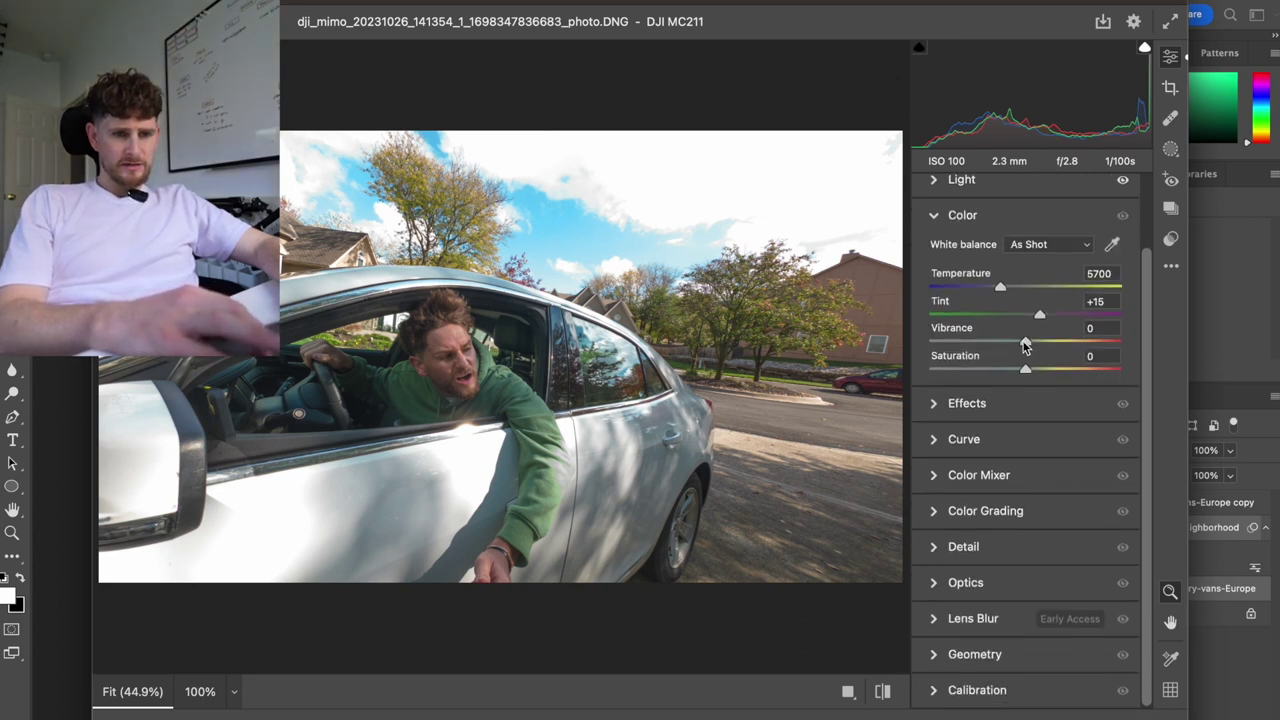
pyautogui.moveTo(1027, 344); pyautogui.dragTo(1043, 372)
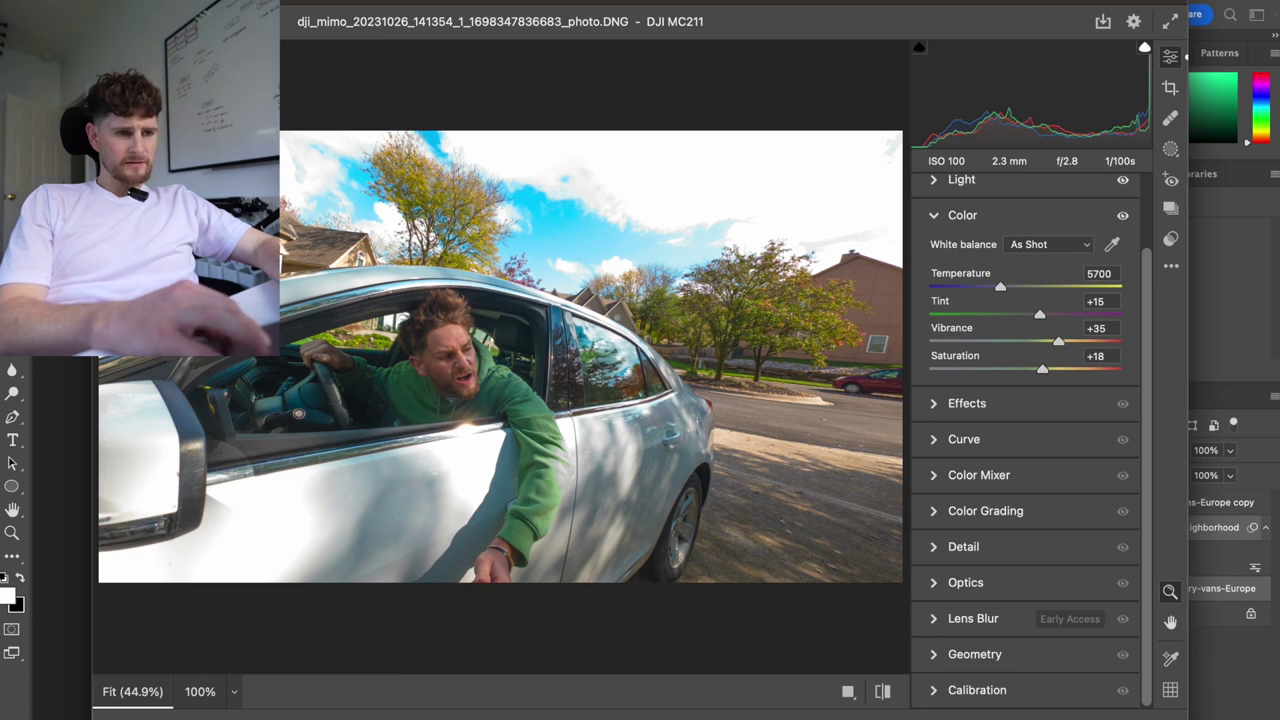
pyautogui.click(1100, 712)
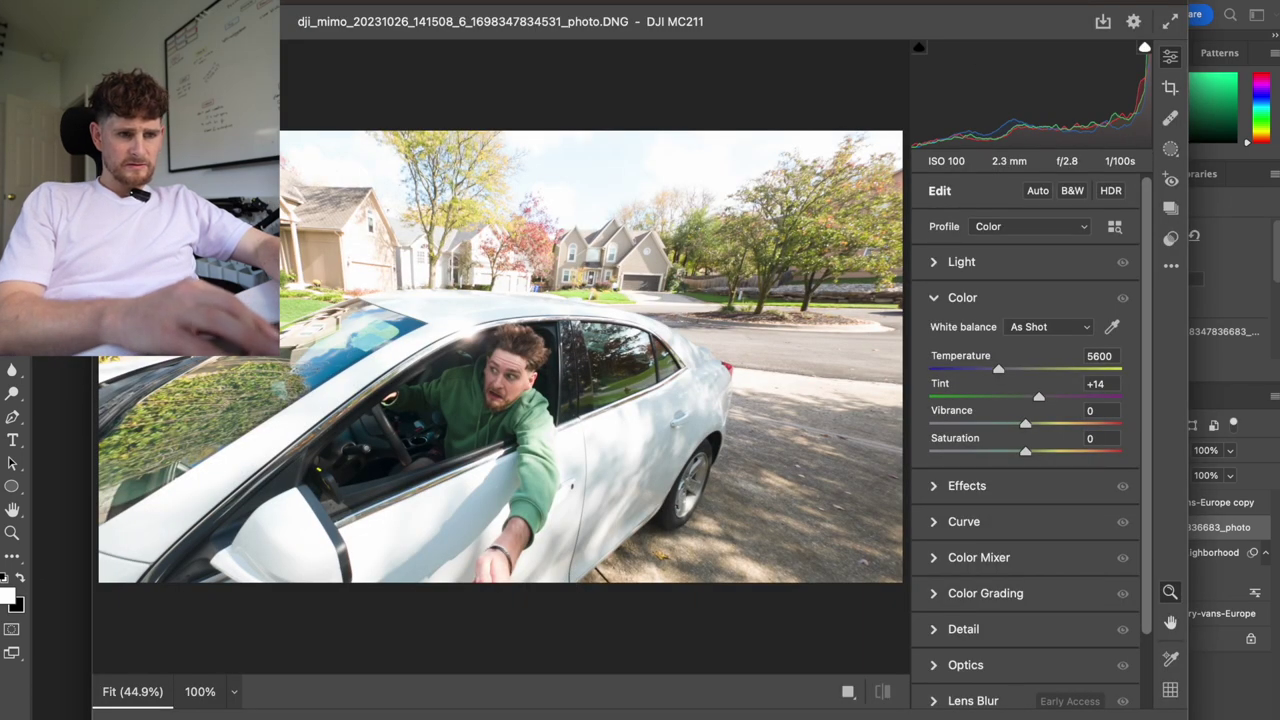
pyautogui.click(945, 688)
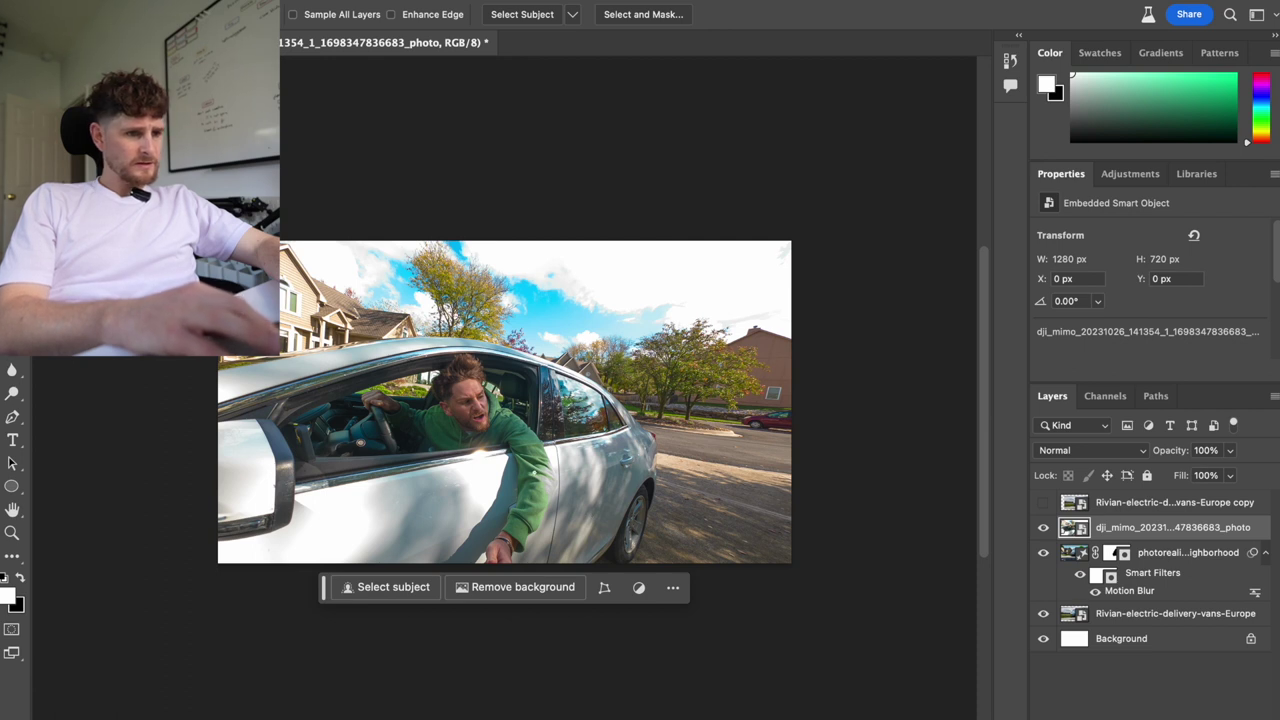
# - Try automatic subject selection on the placed car photo and clear the selection
pyautogui.click(381, 588)
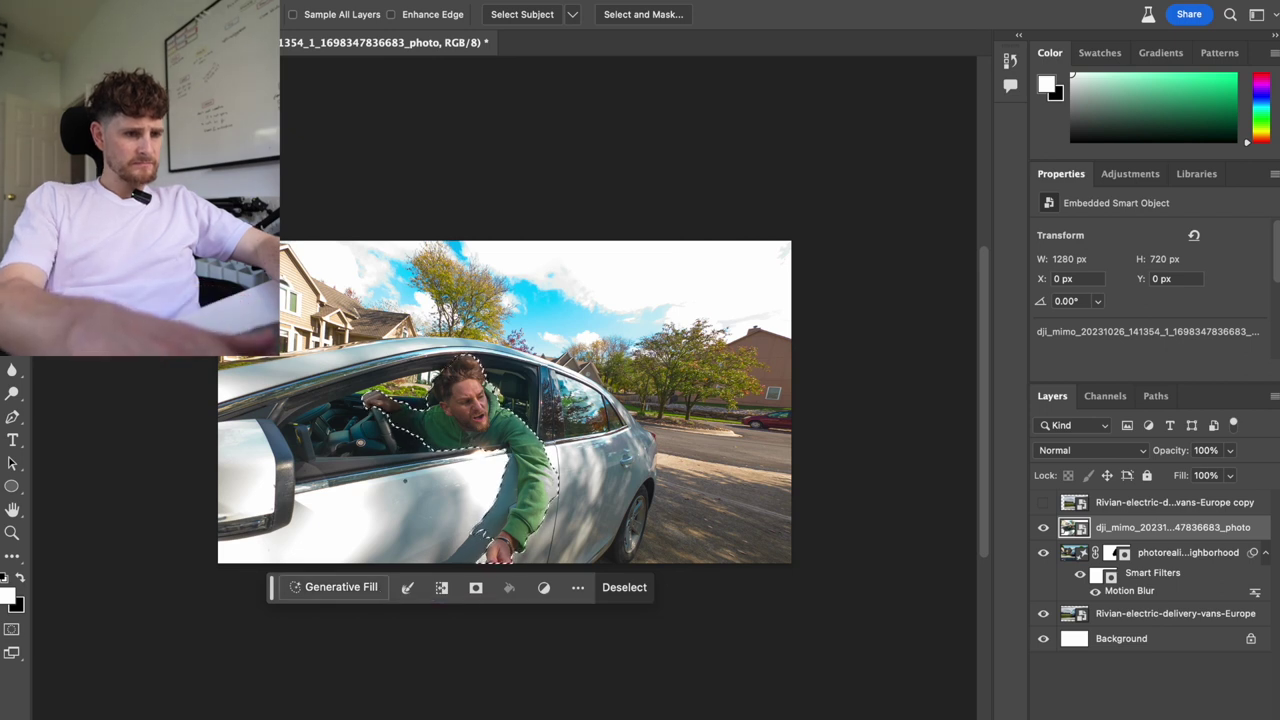
pyautogui.click(614, 590)
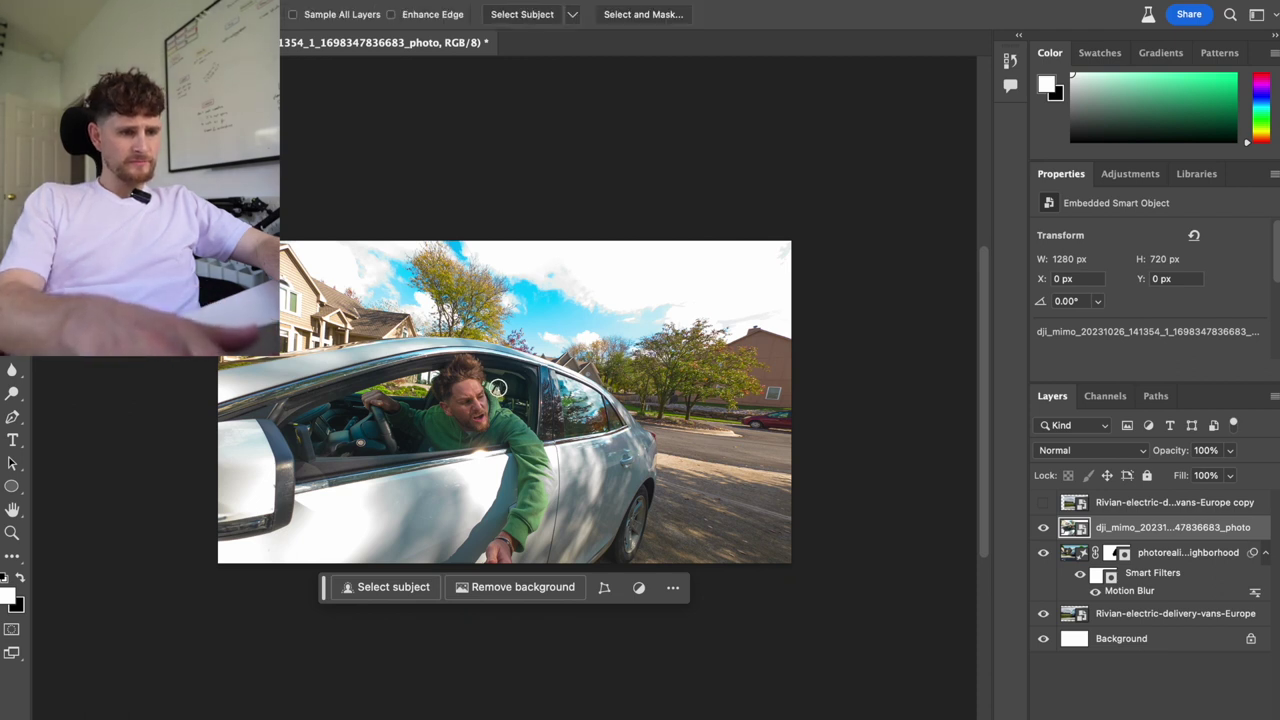
# - Select the whole white car with its driver by brushing, refining the selection along the rear bumper and the base of the rear tyre
pyautogui.moveTo(306, 417)
pyautogui.mouseDown()
pyautogui.moveTo(281, 485)
pyautogui.moveTo(467, 511)
pyautogui.moveTo(593, 495)
pyautogui.moveTo(622, 507)
pyautogui.moveTo(613, 454)
pyautogui.moveTo(631, 454)
pyautogui.moveTo(571, 401)
pyautogui.moveTo(472, 387)
pyautogui.moveTo(329, 407)
pyautogui.moveTo(320, 393)
pyautogui.moveTo(250, 388)
pyautogui.mouseUp()
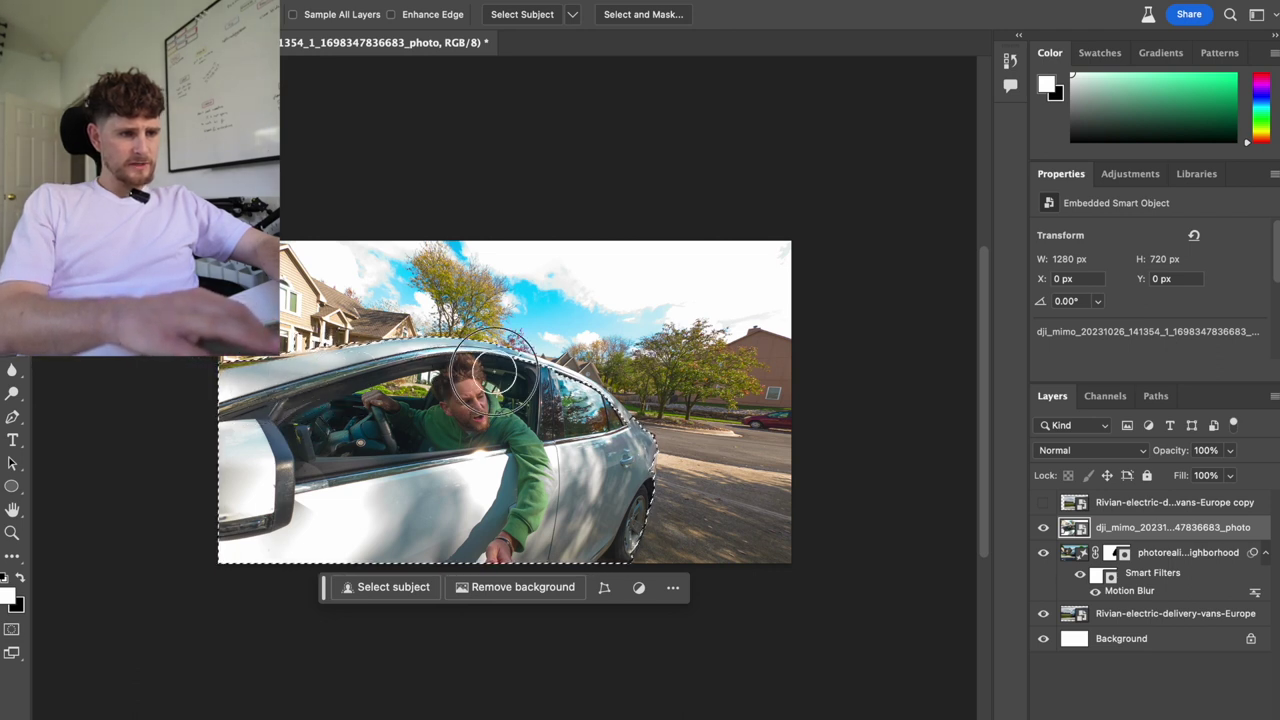
pyautogui.moveTo(585, 408); pyautogui.dragTo(635, 530)
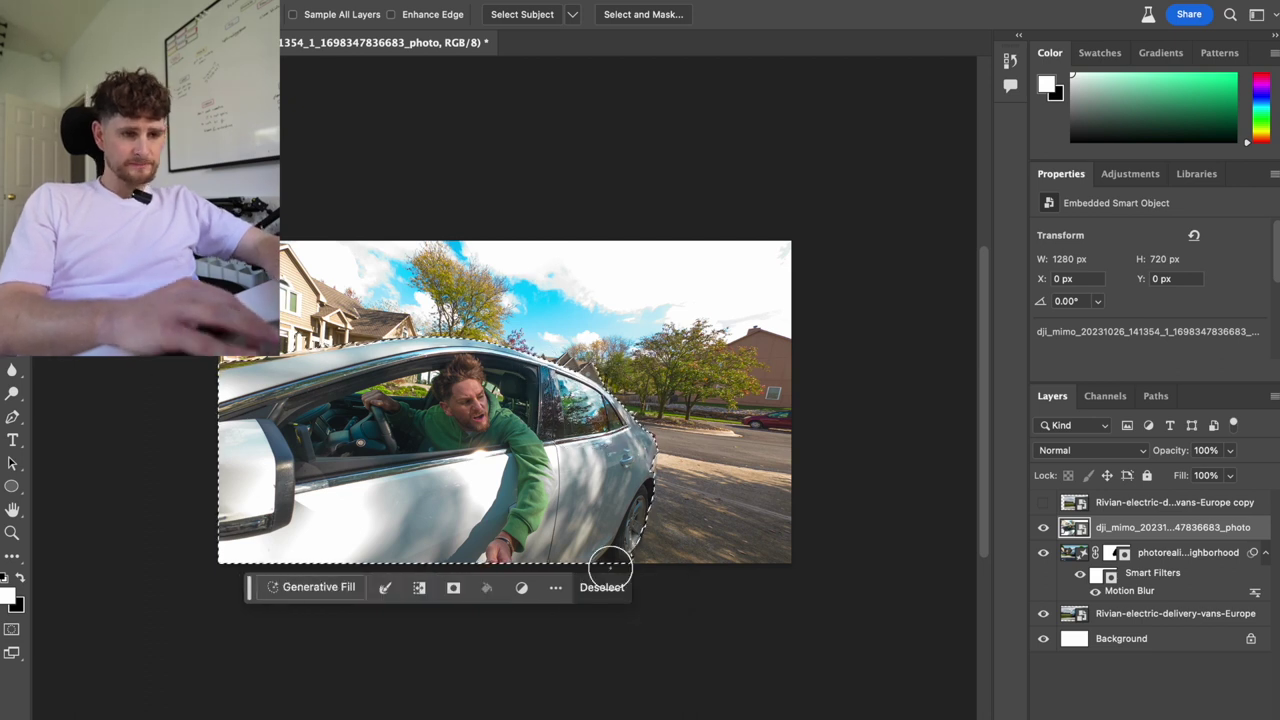
pyautogui.scroll(3, 470, 437)
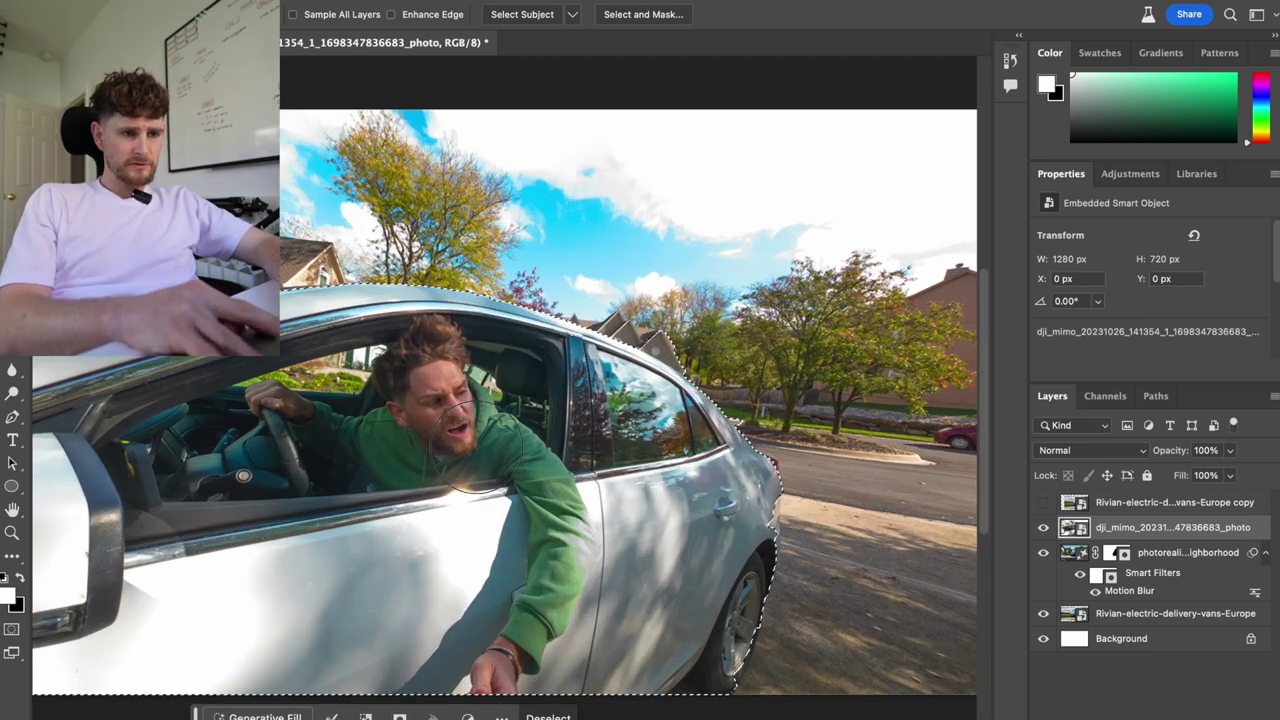
pyautogui.scroll(2, 470, 442)
pyautogui.scroll(1, 700, 400)
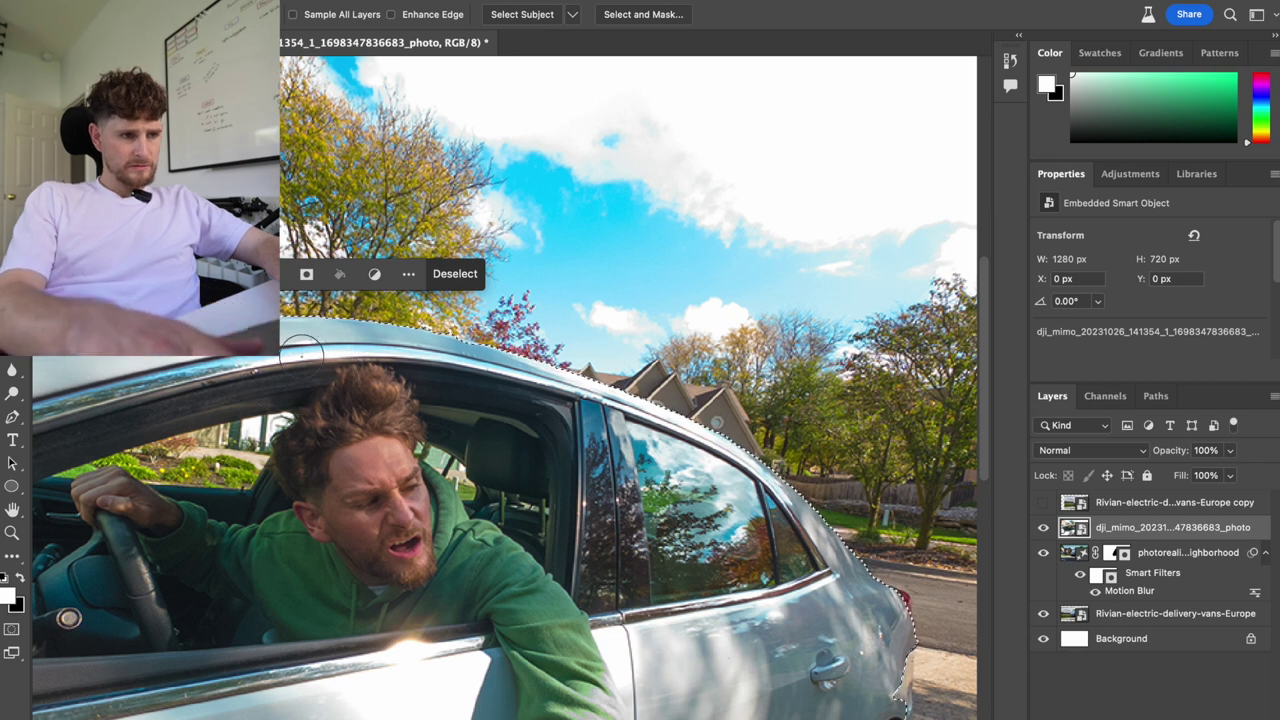
pyautogui.click(895, 655)
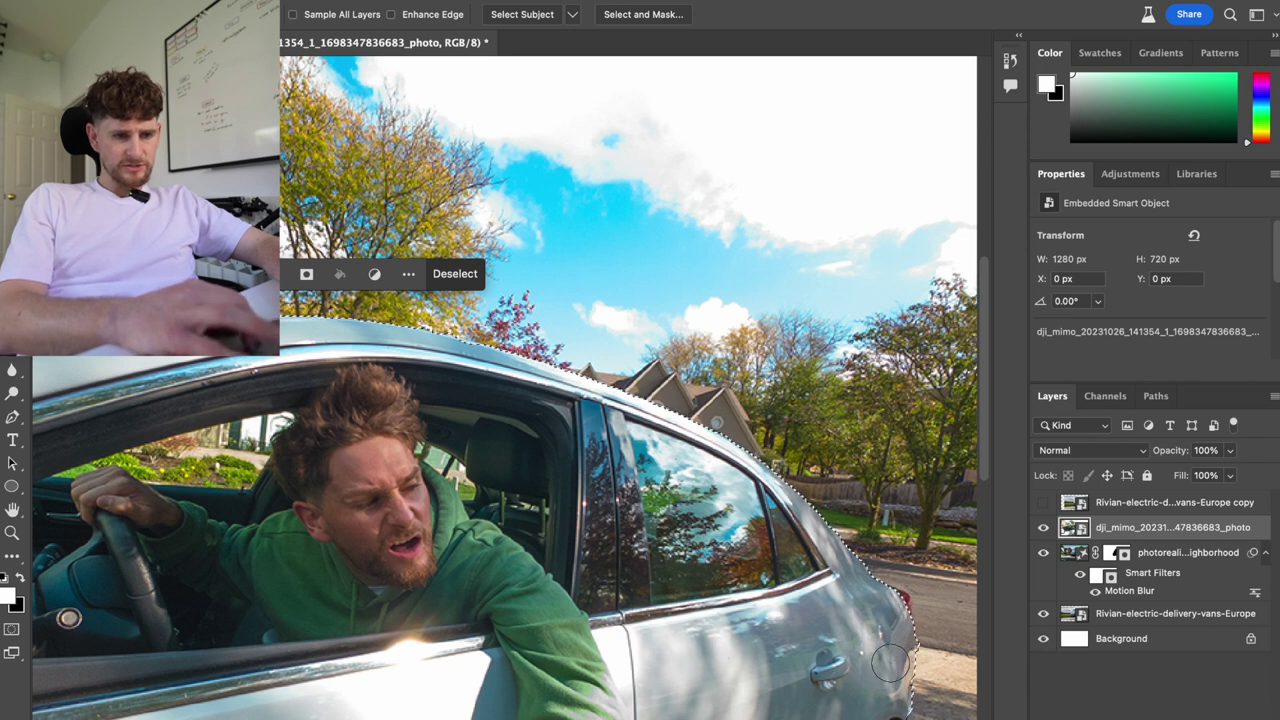
pyautogui.scroll(-3, 890, 660)
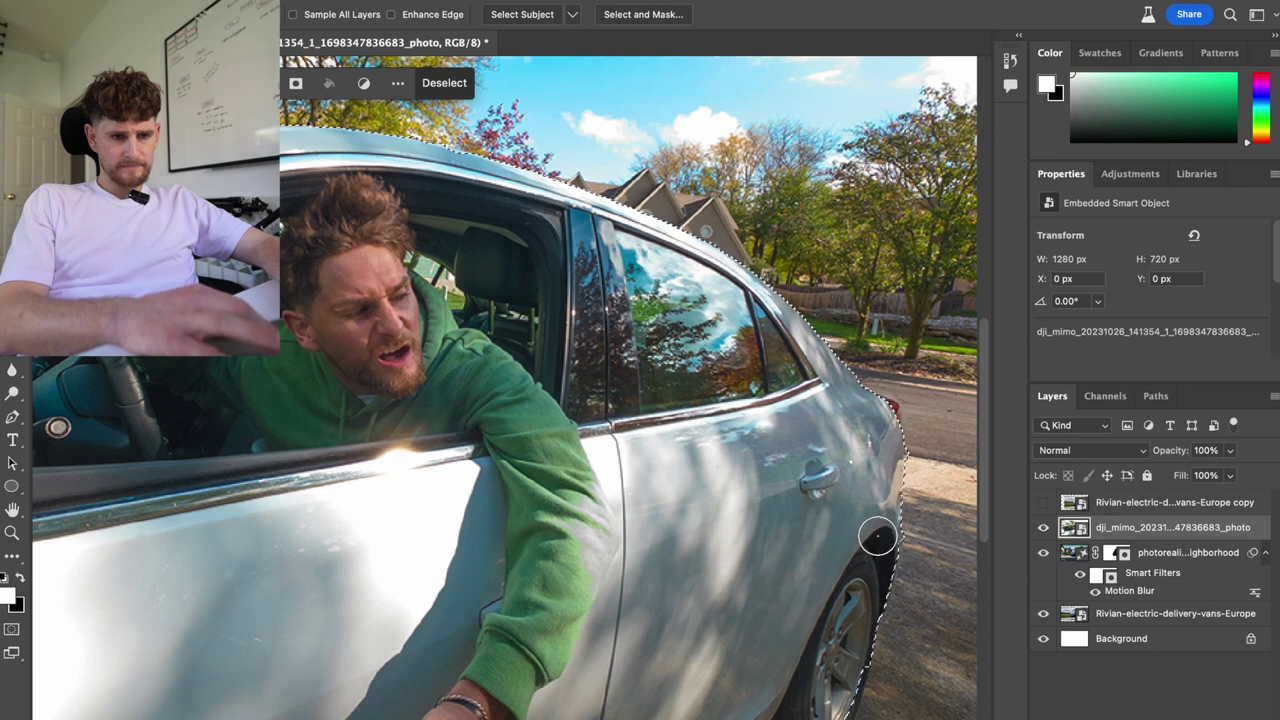
pyautogui.scroll(-3, 877, 537)
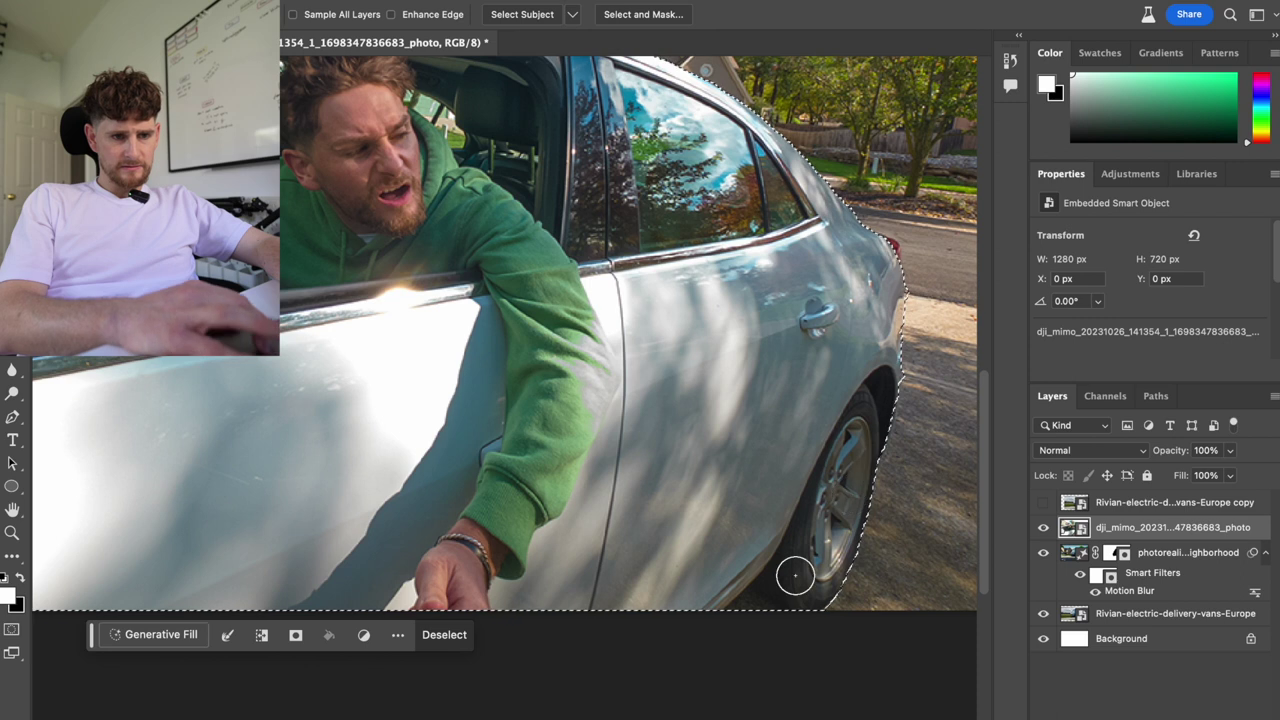
pyautogui.moveTo(754, 618)
pyautogui.mouseDown()
pyautogui.moveTo(754, 600)
pyautogui.moveTo(765, 609)
pyautogui.mouseUp()
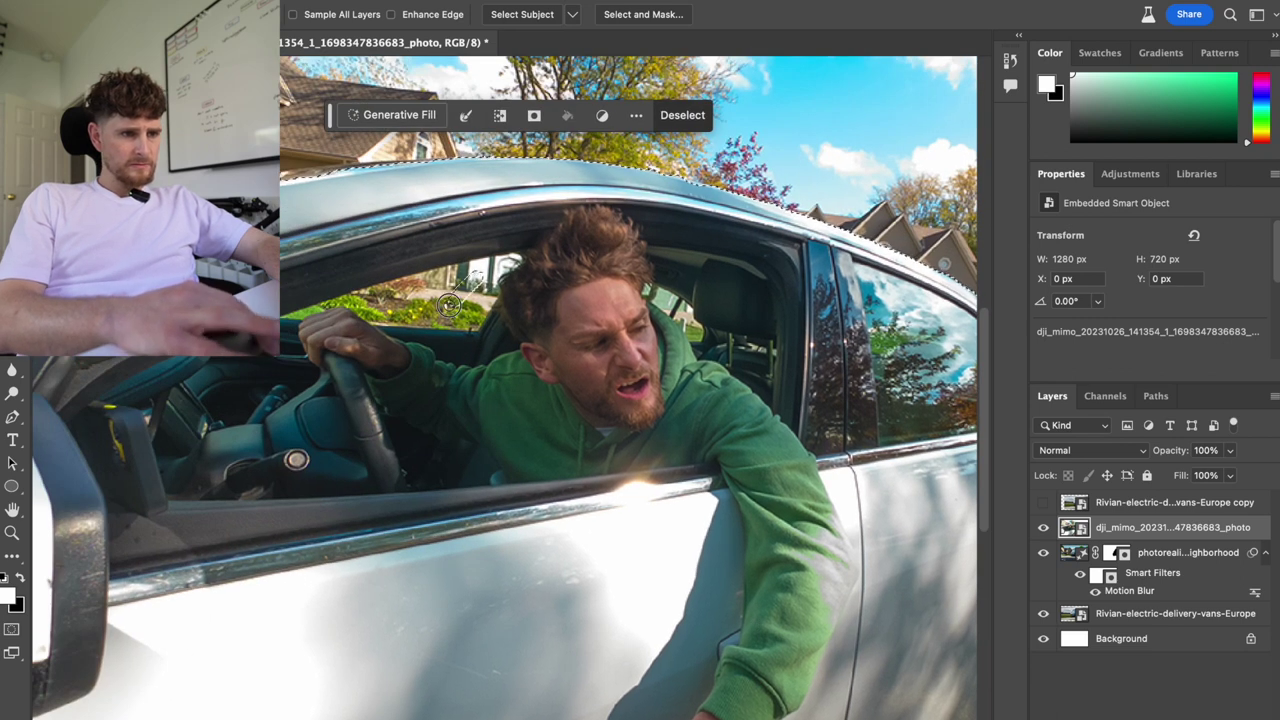
# - Subtract the outdoor background seen through the car's windows around the driver from the selection and check the car's outline
pyautogui.moveTo(387, 307)
pyautogui.mouseDown()
pyautogui.moveTo(351, 306)
pyautogui.moveTo(491, 265)
pyautogui.moveTo(474, 315)
pyautogui.moveTo(493, 286)
pyautogui.moveTo(462, 320)
pyautogui.moveTo(400, 317)
pyautogui.mouseUp()
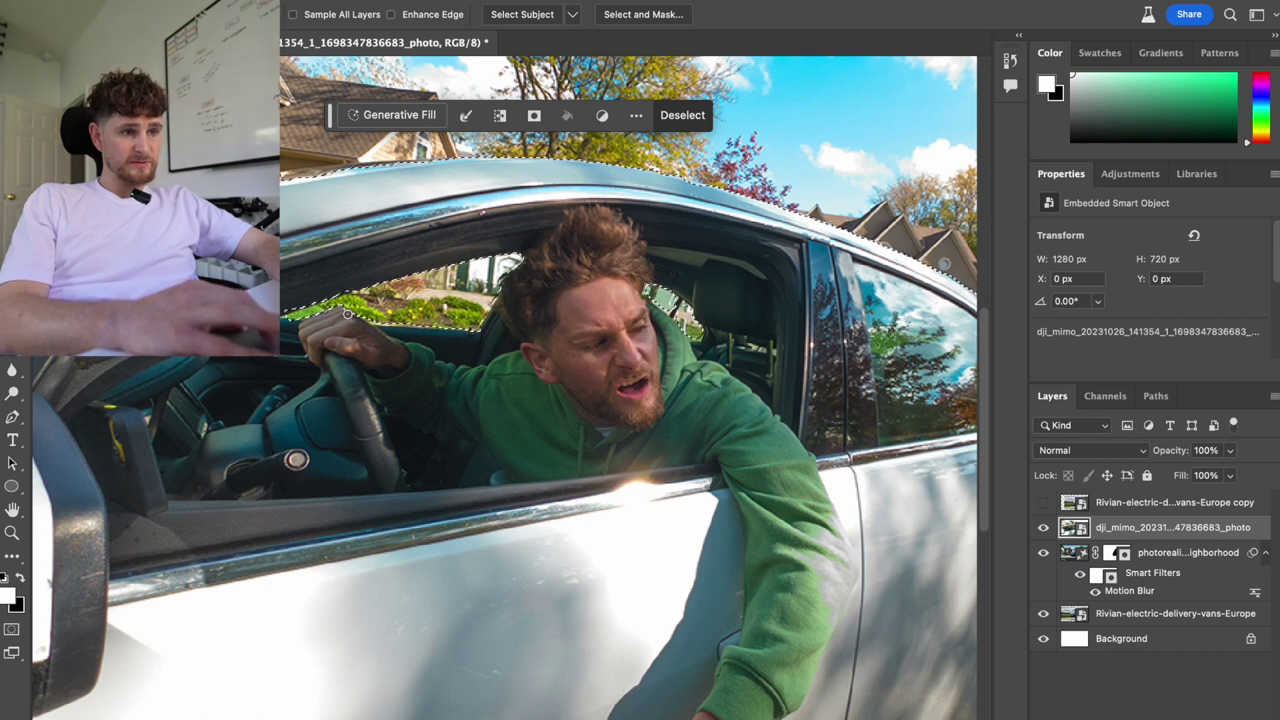
pyautogui.scroll(2, 332, 218)
pyautogui.hscroll(-4, 332, 218)
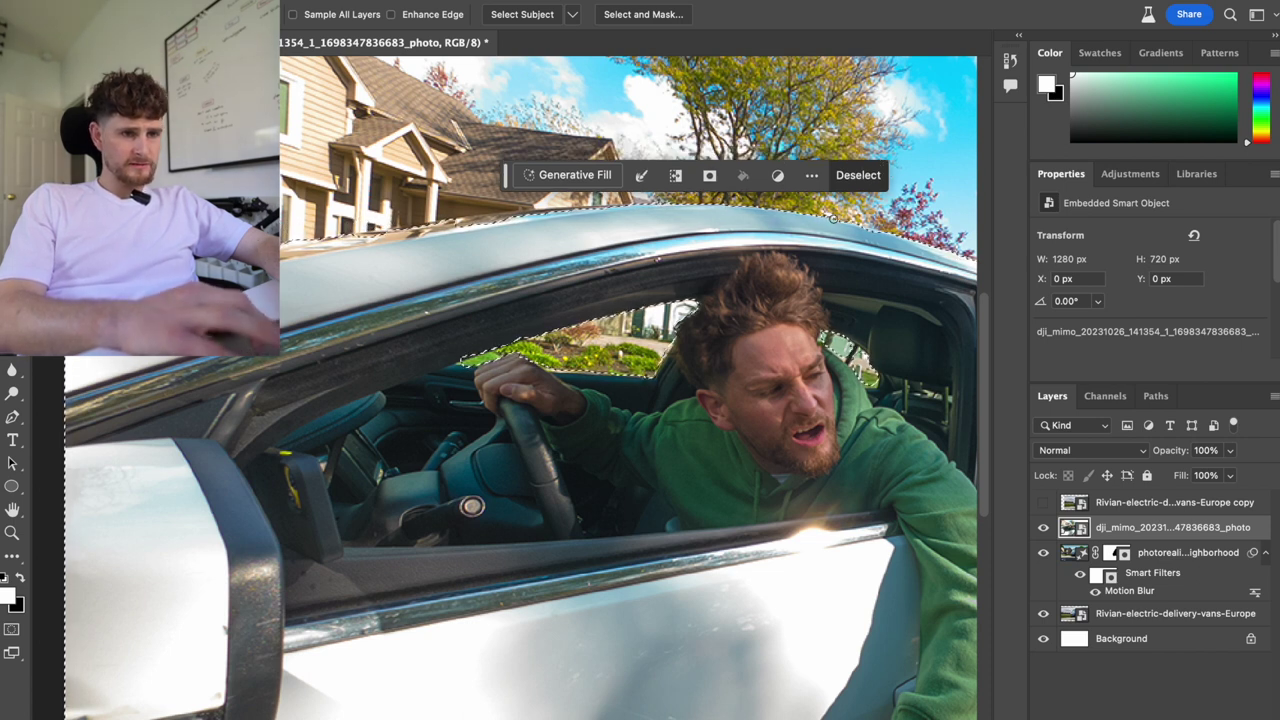
pyautogui.hscroll(8, 824, 236)
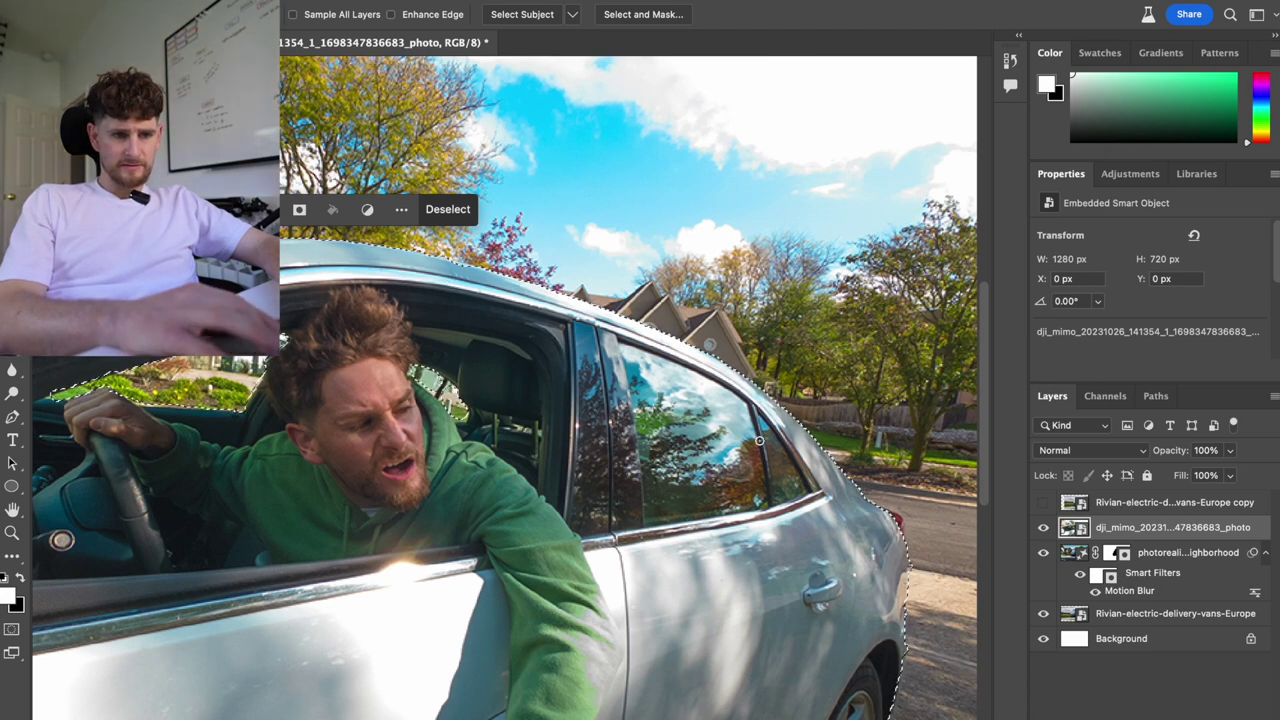
pyautogui.scroll(-1, 759, 443)
pyautogui.scroll(-3, 759, 443)
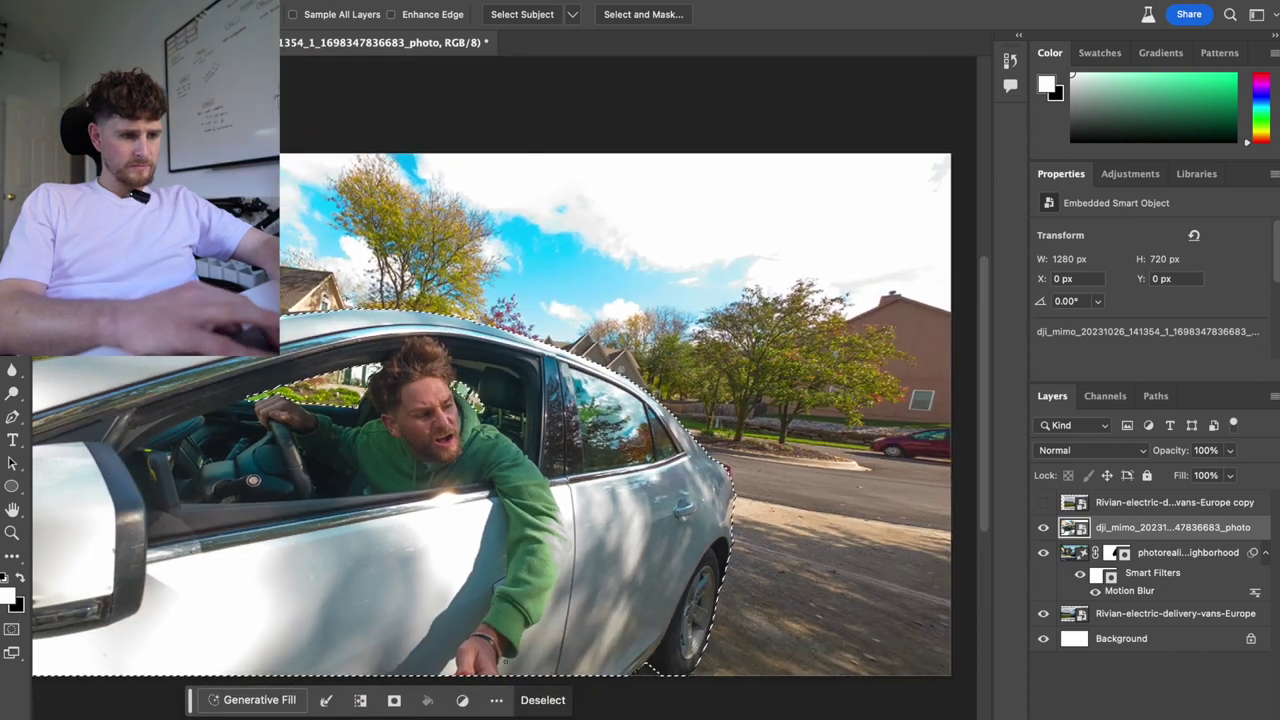
# - Mask the car photo with the current selection so the delivery van scene shows around the car
pyautogui.click(391, 700)
pyautogui.scroll(3, 522, 493)
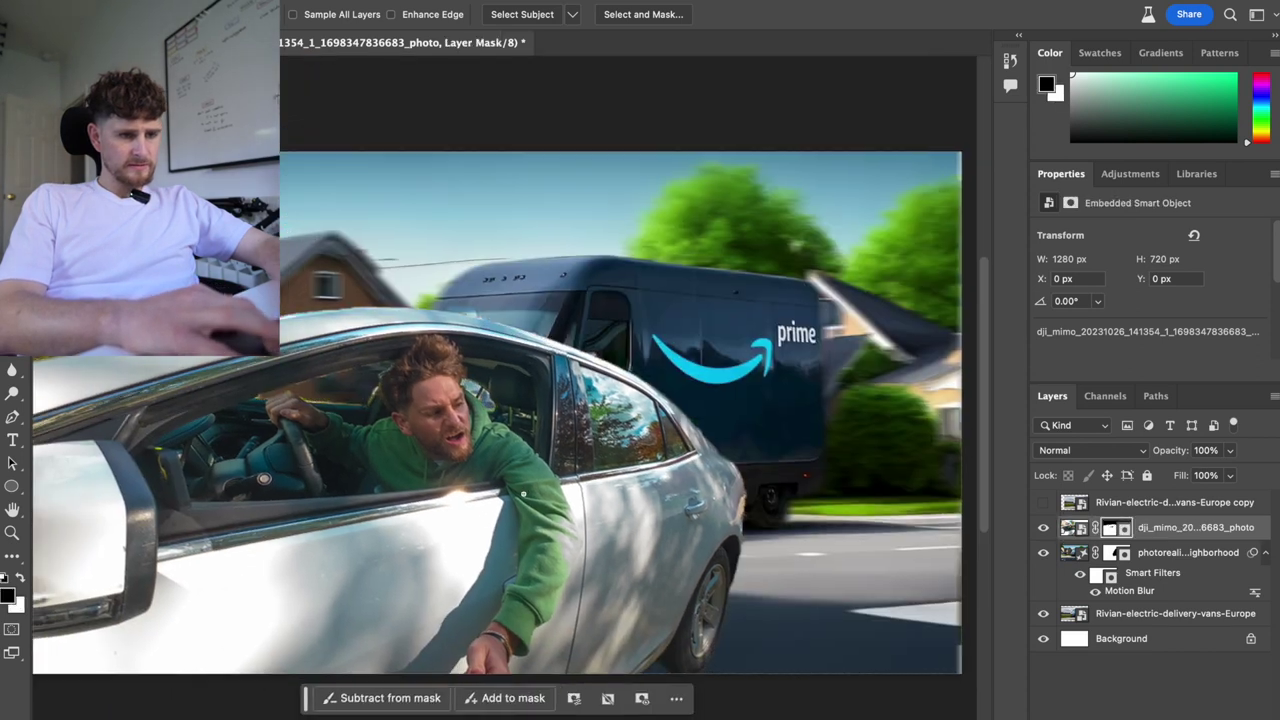
pyautogui.scroll(-3, 522, 493)
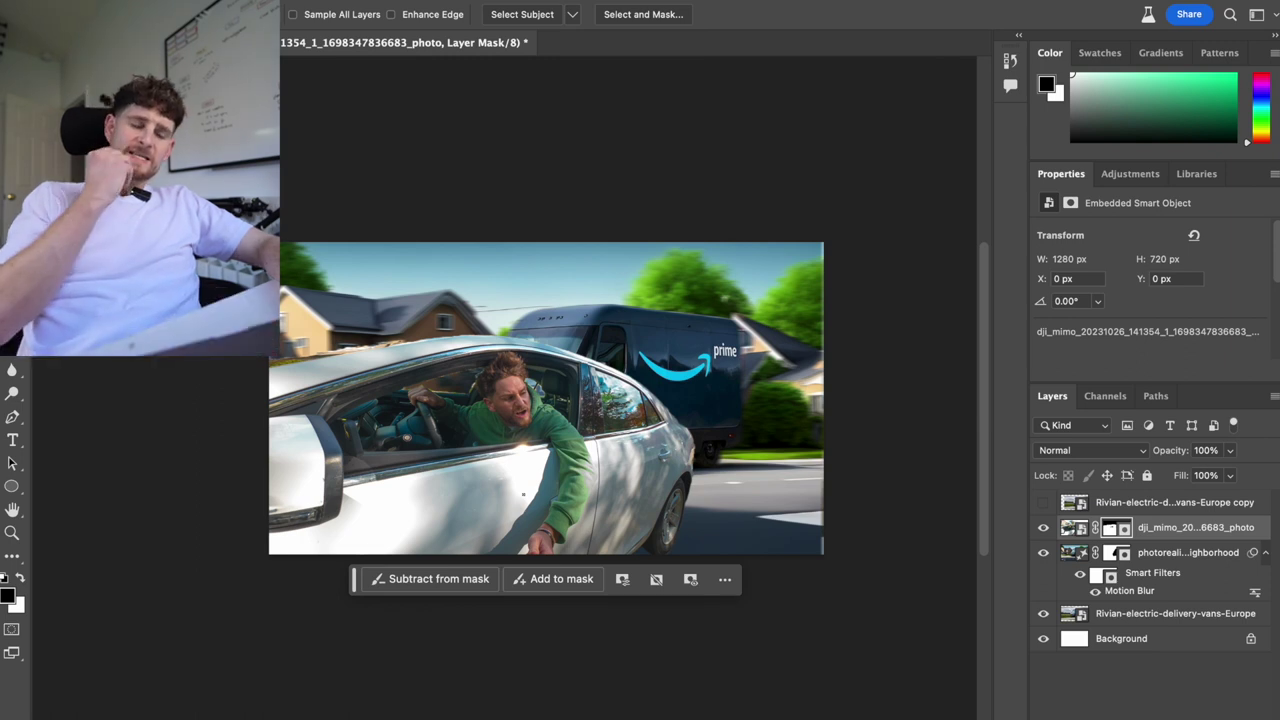
# - Scale the masked car down to 81.67%, keeping it anchored at the lower-left corner of the canvas
pyautogui.hotkey('ctrl', 't')
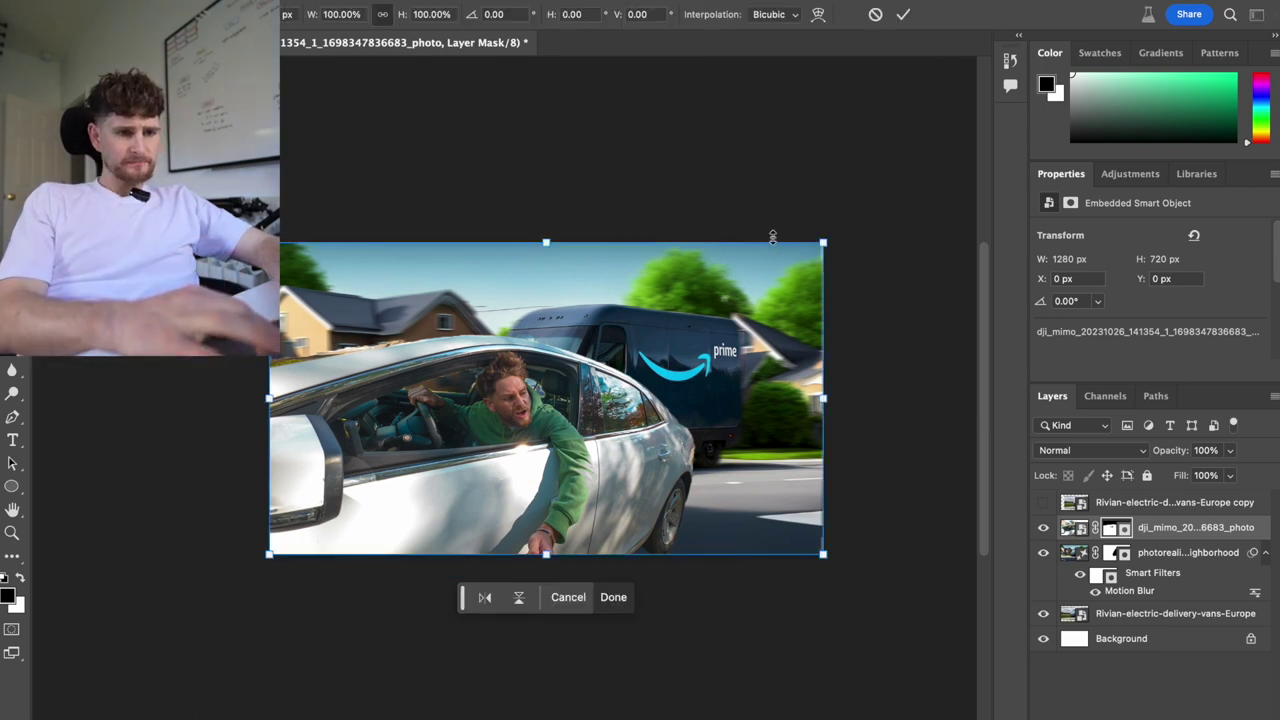
pyautogui.moveTo(818, 246); pyautogui.dragTo(720, 300)
pyautogui.moveTo(600, 458)
pyautogui.mouseDown()
pyautogui.moveTo(650, 458)
pyautogui.moveTo(605, 463)
pyautogui.mouseUp()
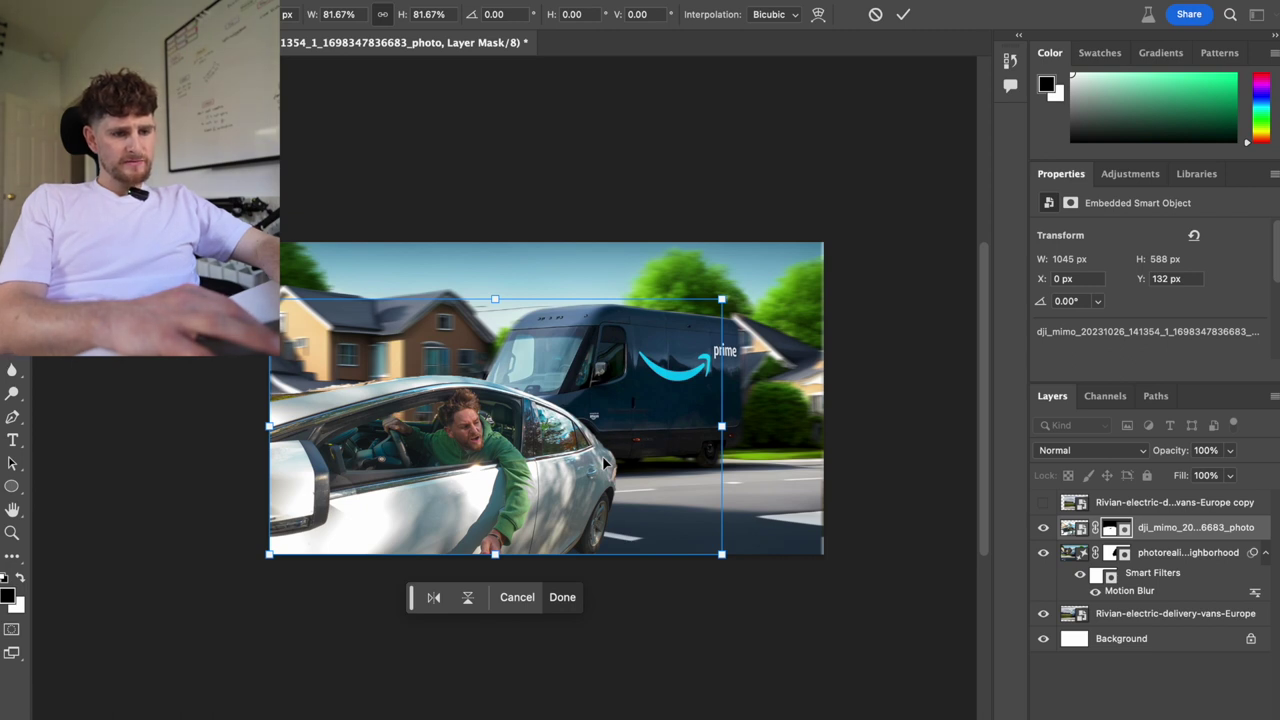
pyautogui.press('Return')
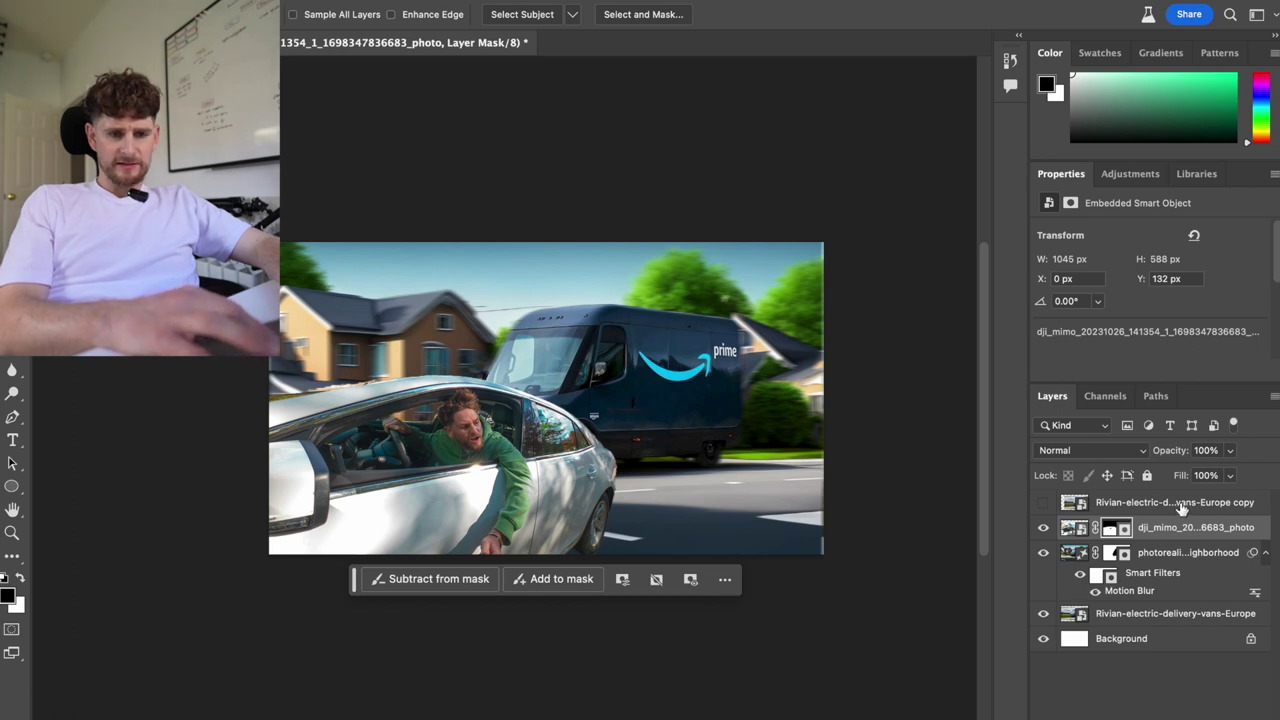
# - Move the generated neighborhood layer and the Rivian delivery van layer together to the right, clear of the car
pyautogui.click(1183, 555)
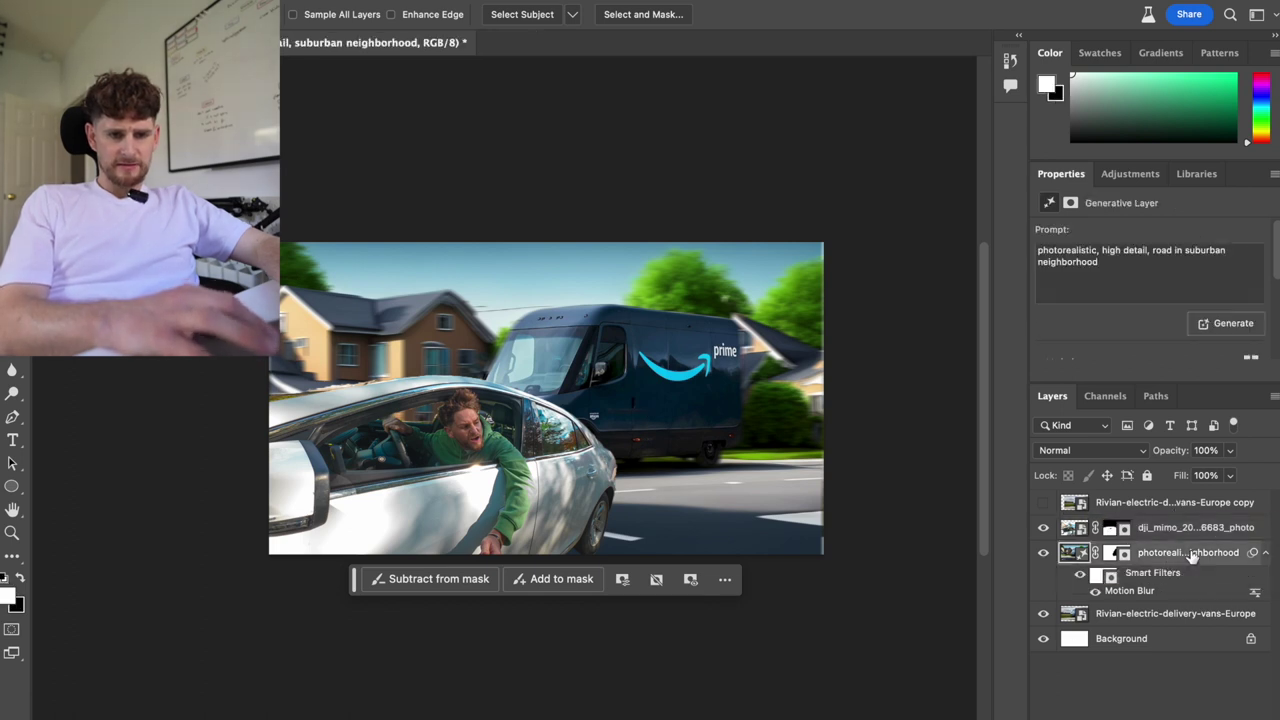
pyautogui.click(1166, 614)
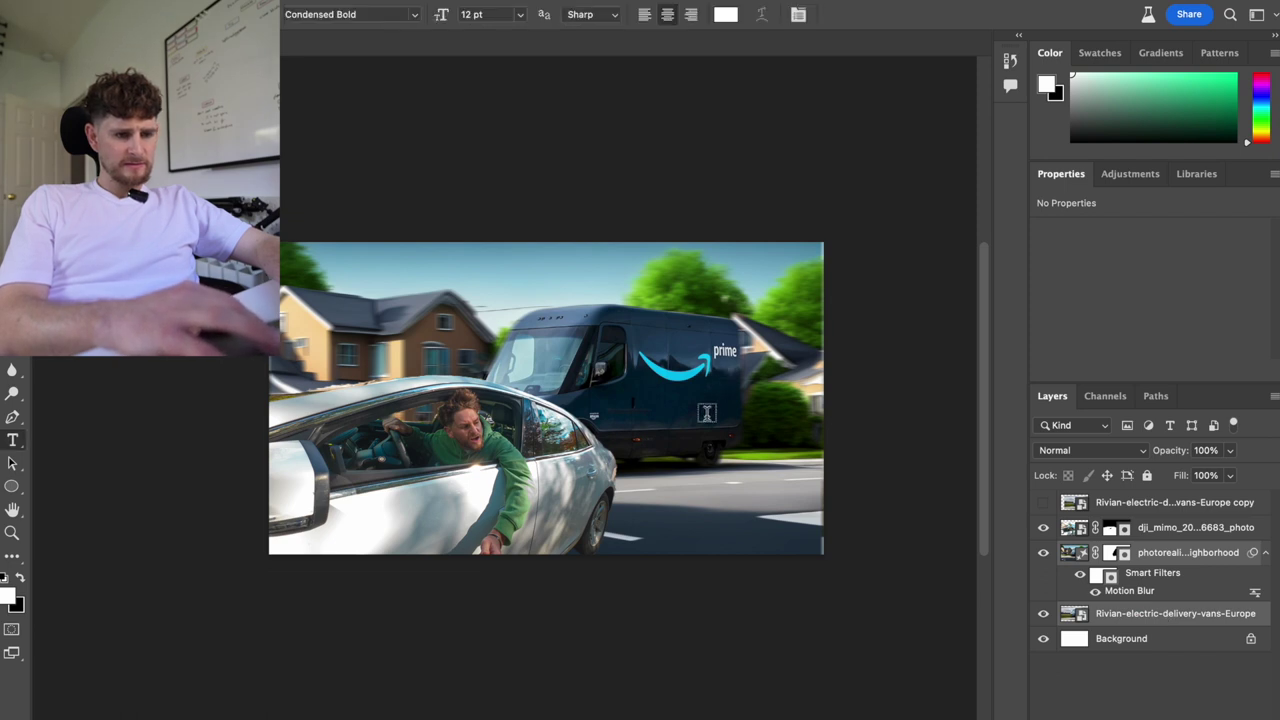
pyautogui.press('v')
pyautogui.moveTo(707, 430); pyautogui.dragTo(762, 430)
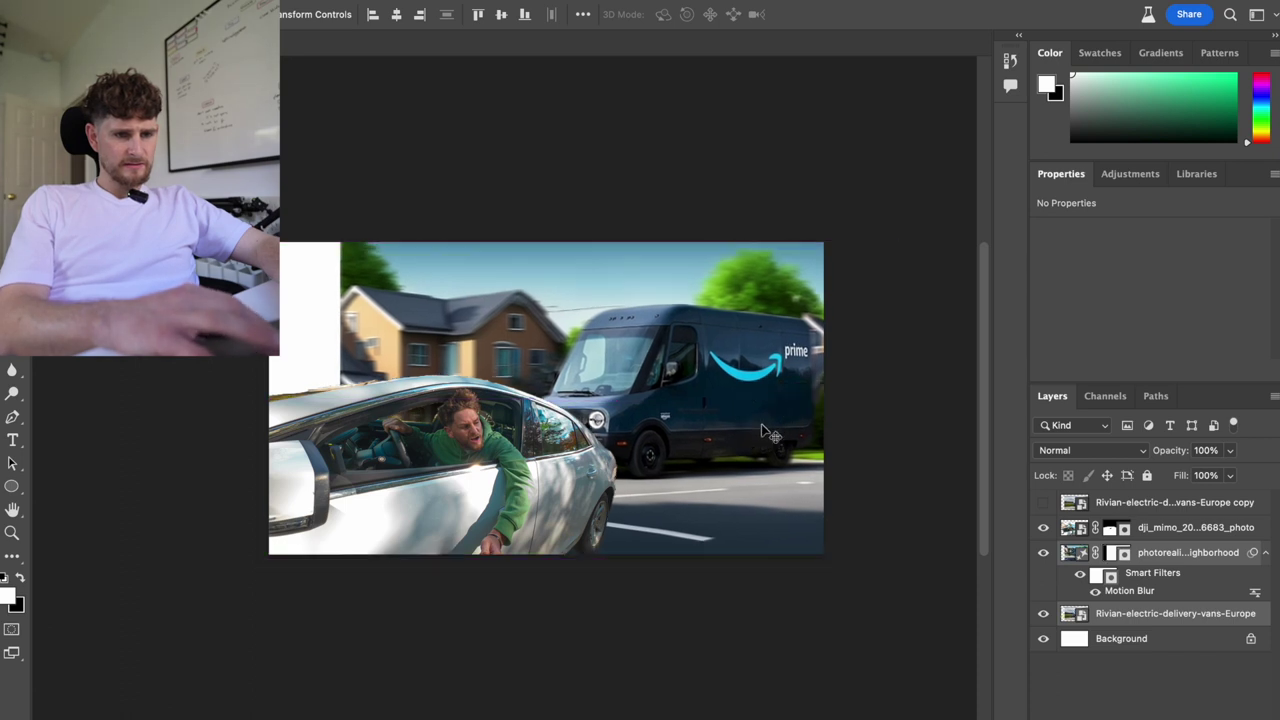
pyautogui.click(1190, 503)
pyautogui.click(1190, 527)
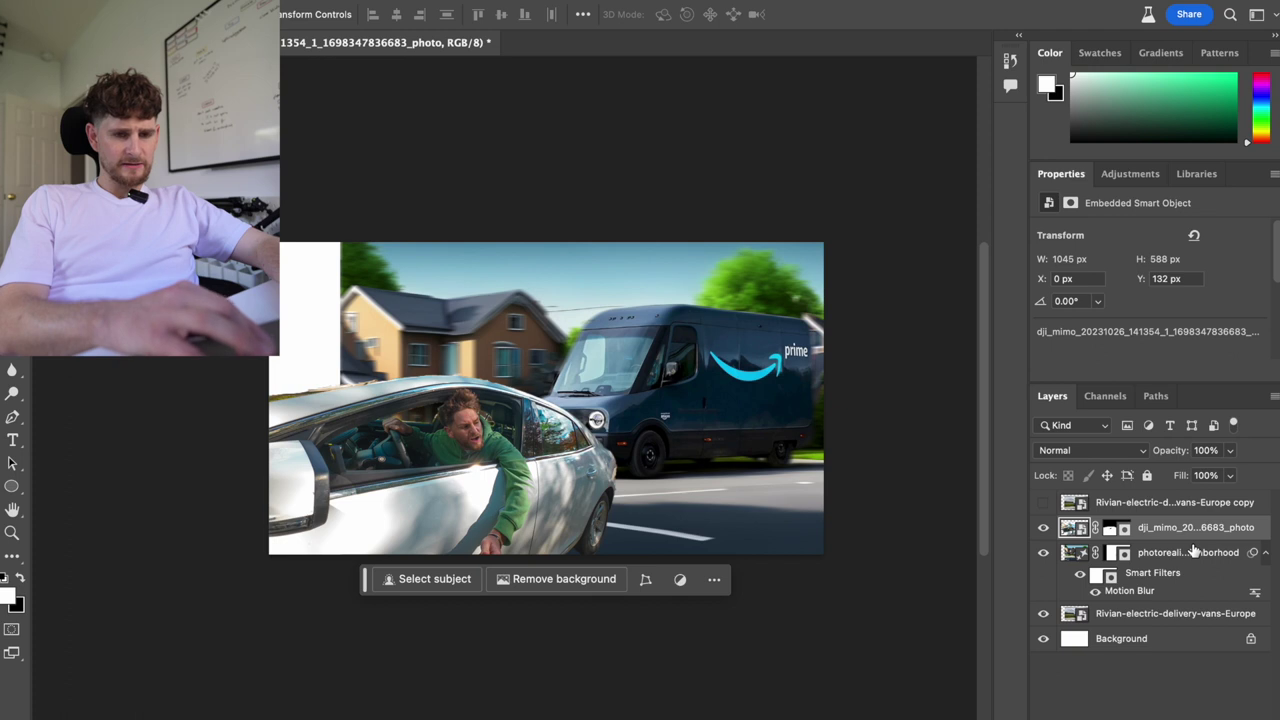
pyautogui.click(1193, 552)
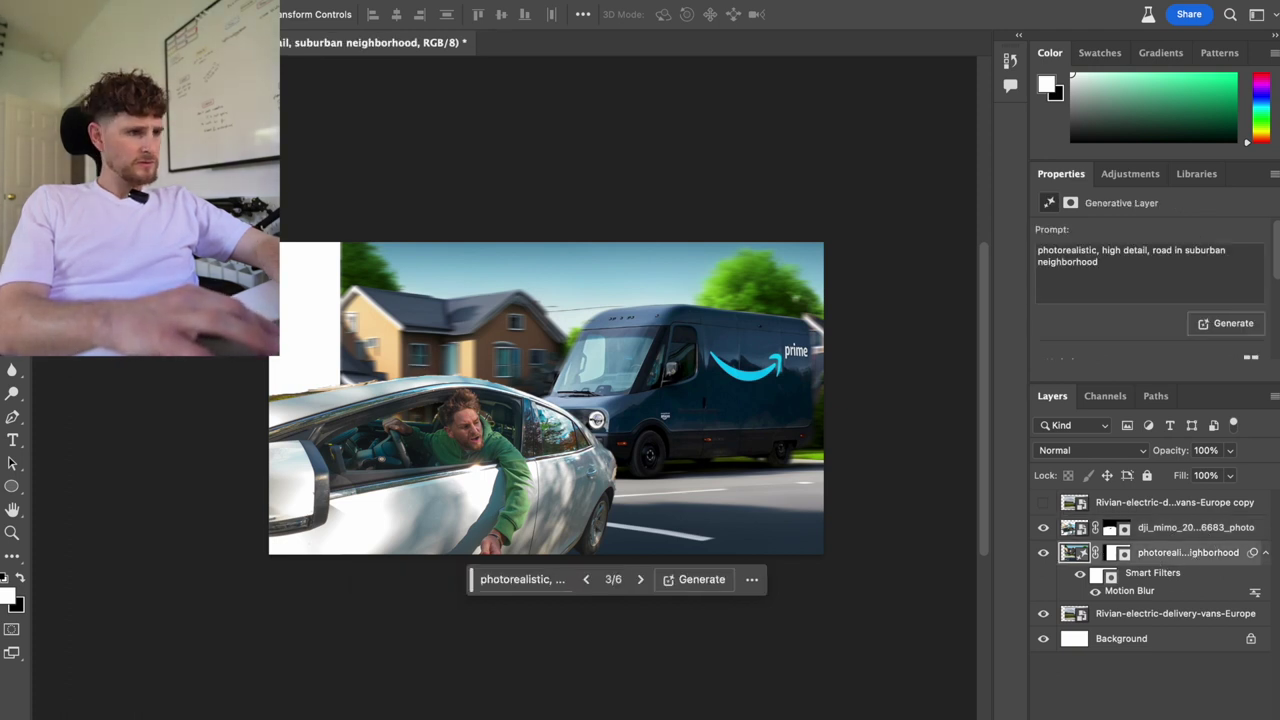
pyautogui.press('m')
pyautogui.moveTo(262, 386); pyautogui.dragTo(371, 669)
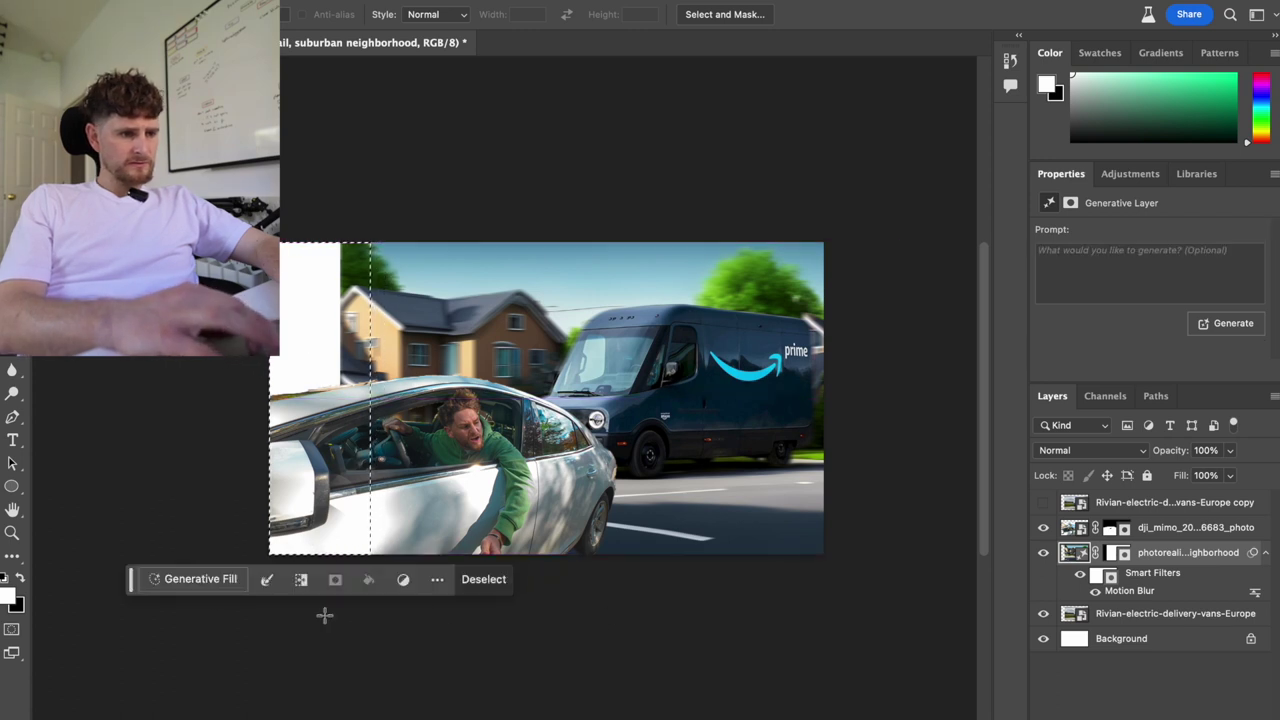
pyautogui.click(193, 579)
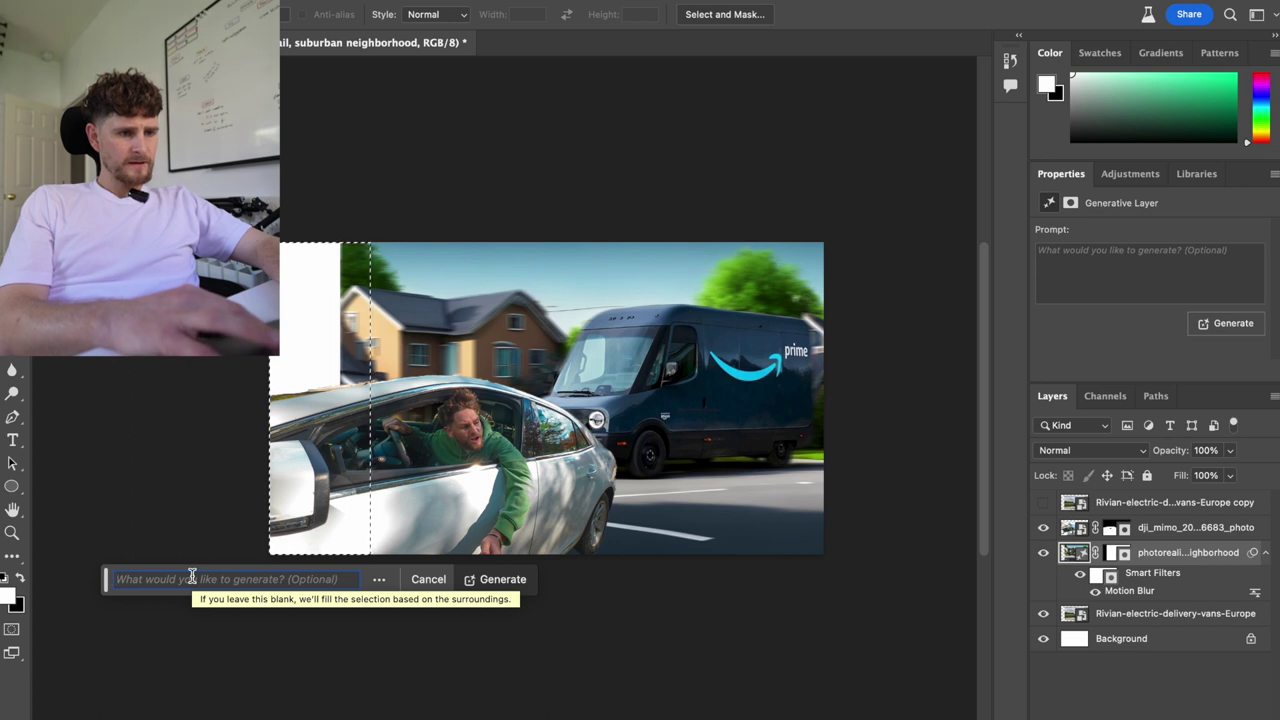
pyautogui.click(438, 588)
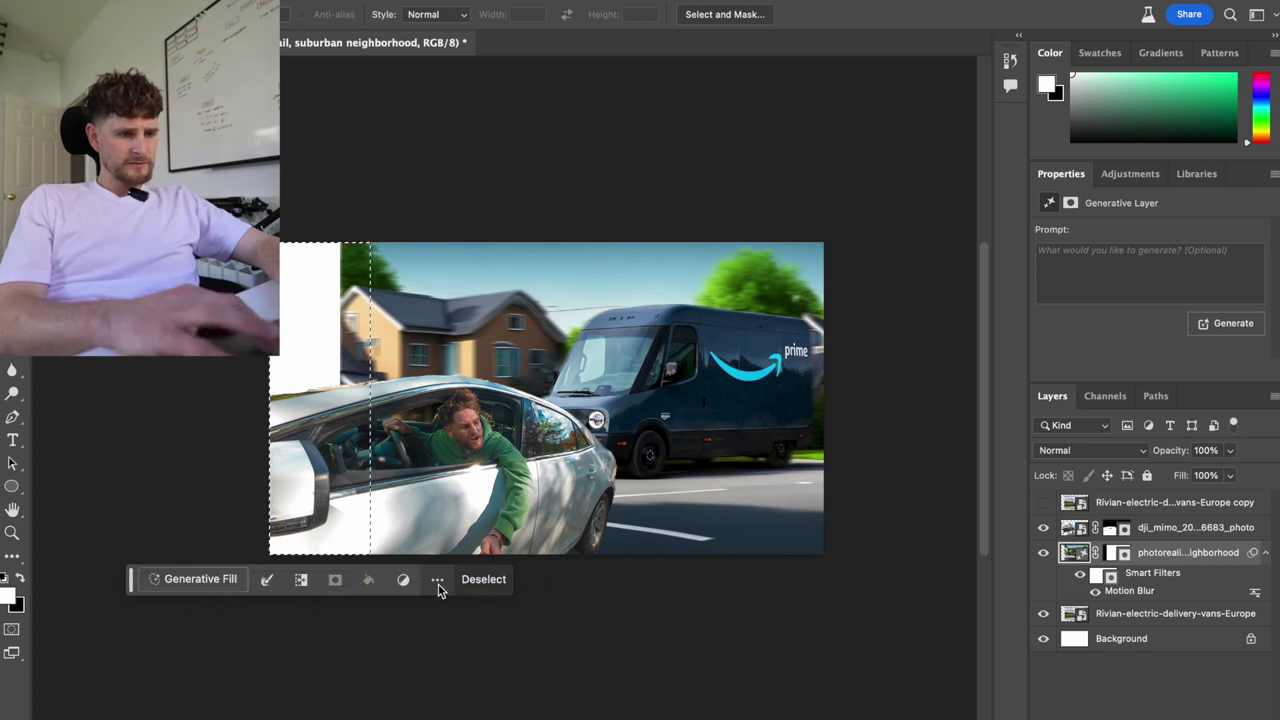
pyautogui.click(484, 582)
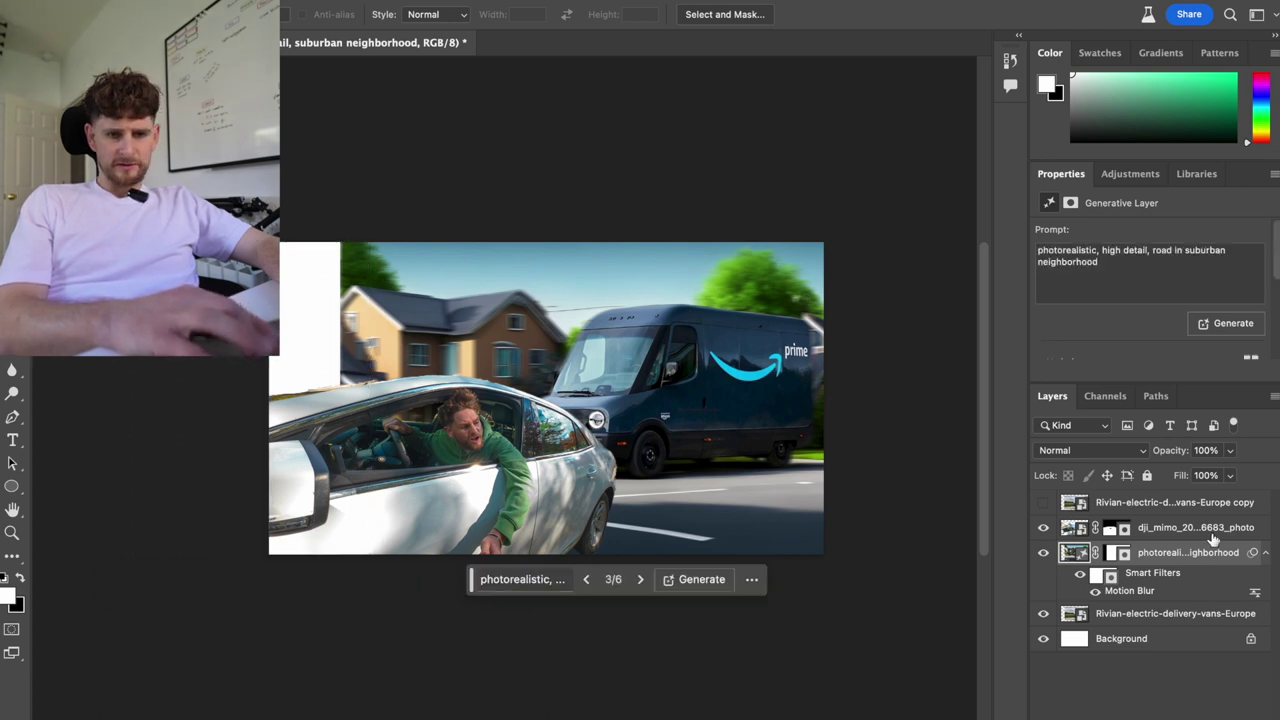
# - Enlarge the car layer to 121.13% and shift it to X -225 px, Y 74 px, partly off the canvas
pyautogui.click(1163, 528)
pyautogui.hotkey('ctrl', 't')
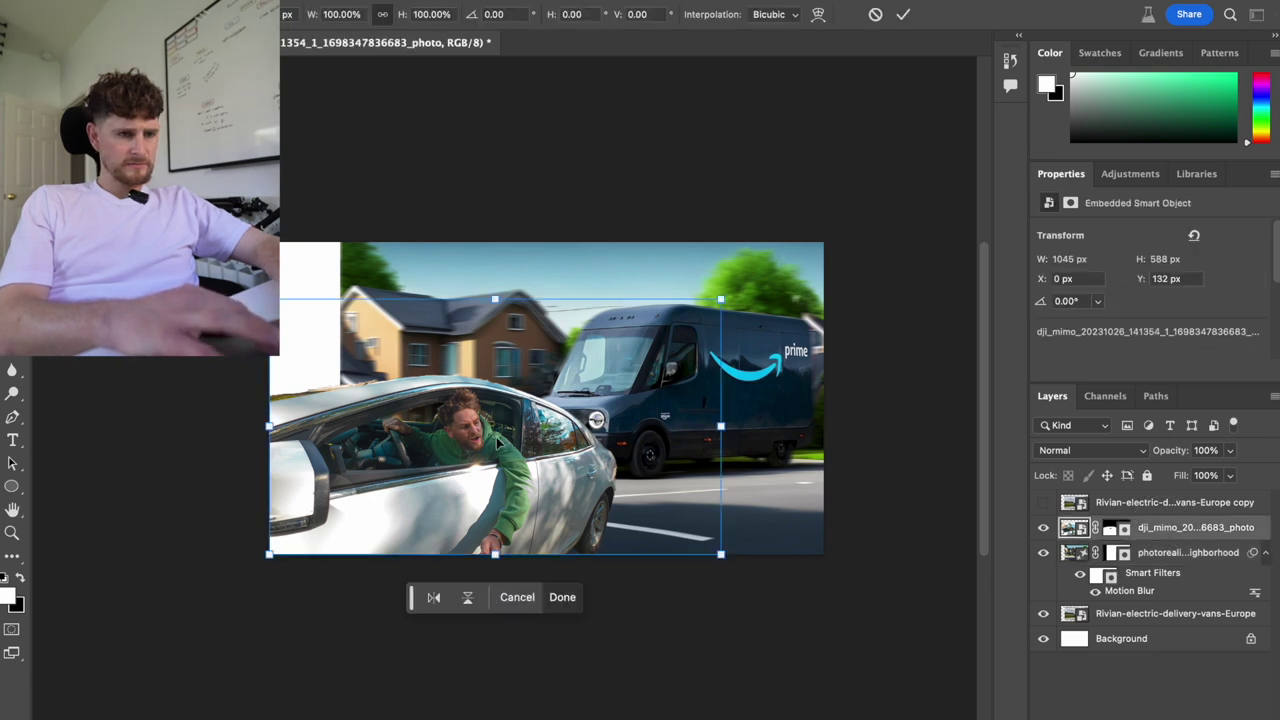
pyautogui.moveTo(636, 383); pyautogui.dragTo(605, 403)
pyautogui.moveTo(689, 318); pyautogui.dragTo(783, 264)
pyautogui.moveTo(631, 429); pyautogui.dragTo(568, 440)
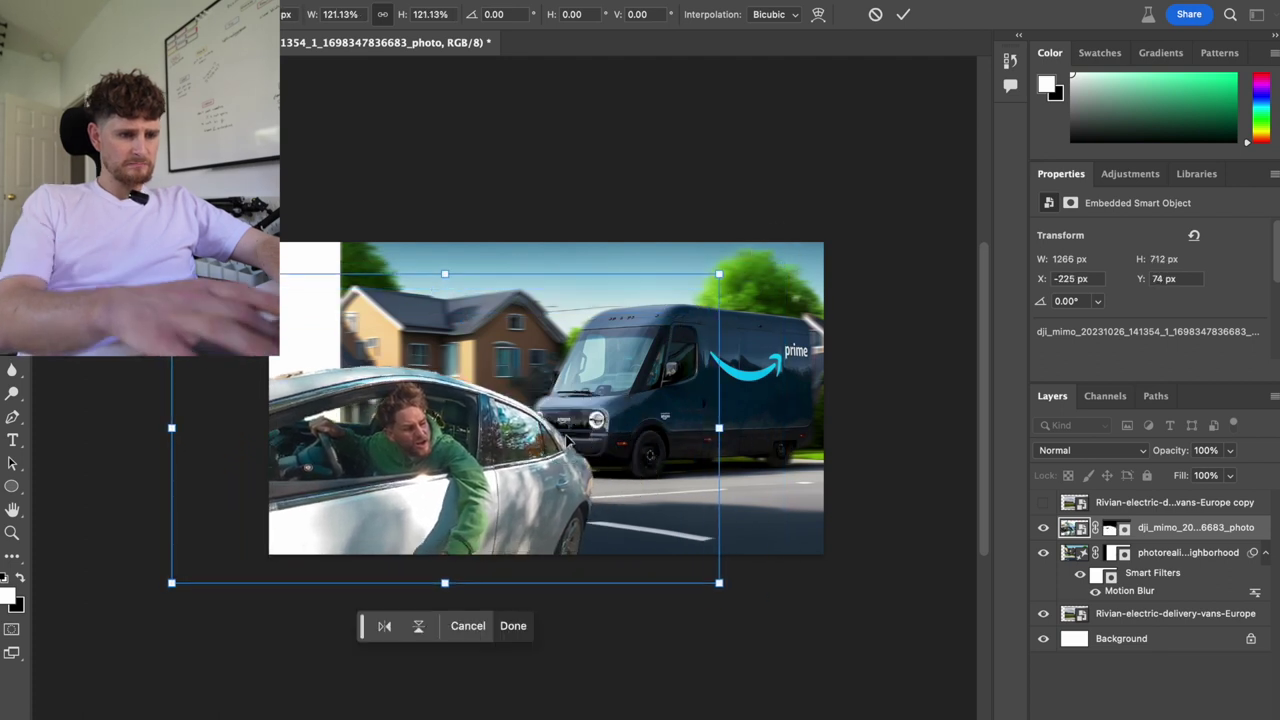
pyautogui.press('Return')
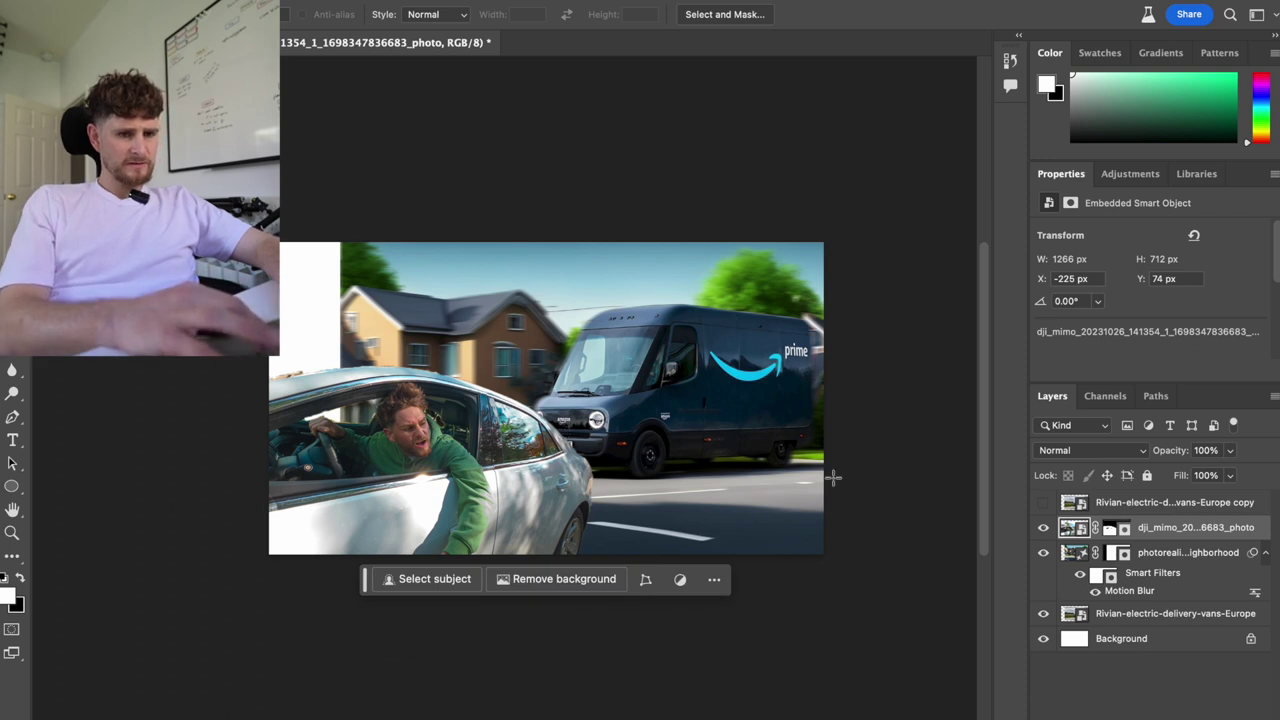
# - Select a full-height strip over the blank left side of the background and fill it with Generative Fill using no prompt
pyautogui.click(1175, 553)
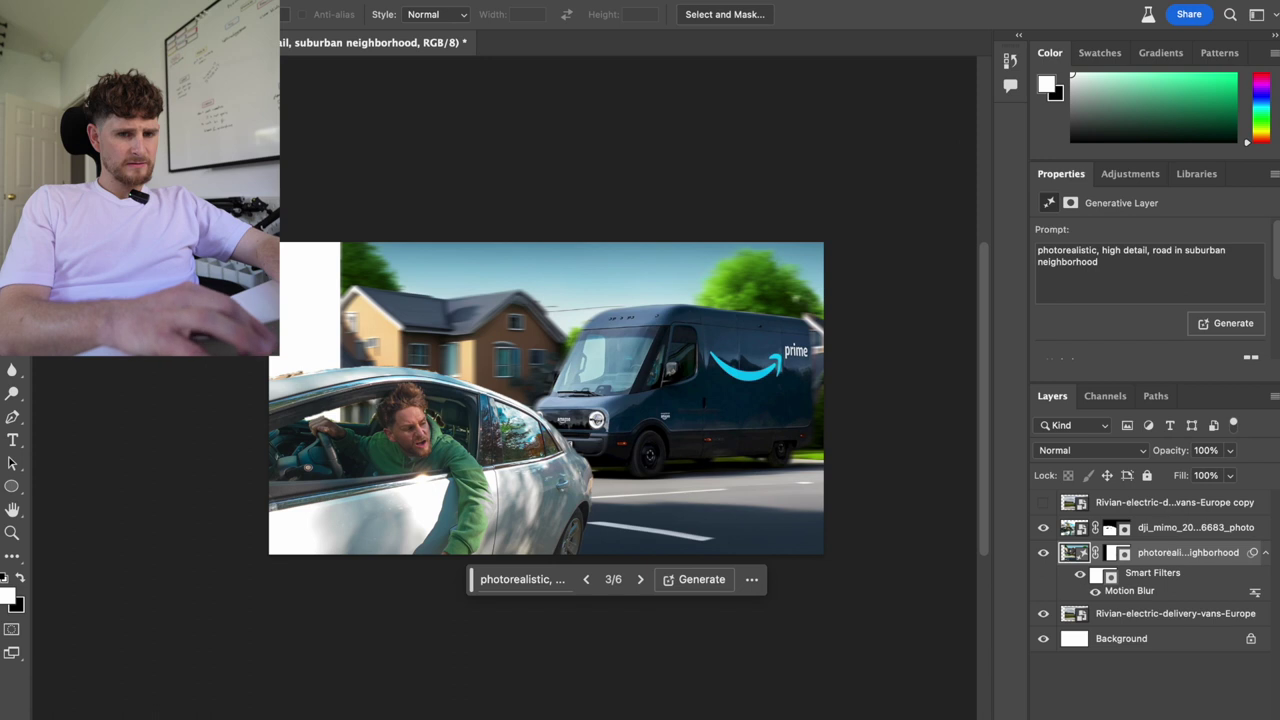
pyautogui.moveTo(265, 235); pyautogui.dragTo(377, 627)
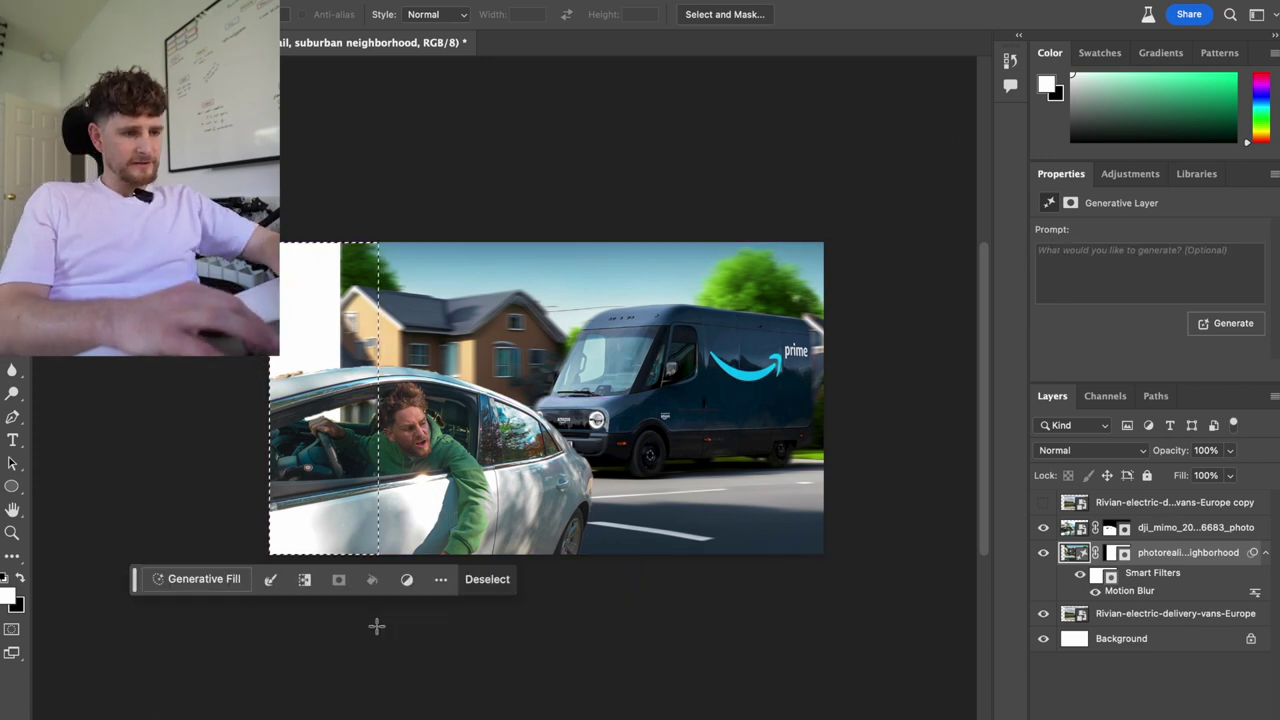
pyautogui.click(200, 579)
pyautogui.click(489, 580)
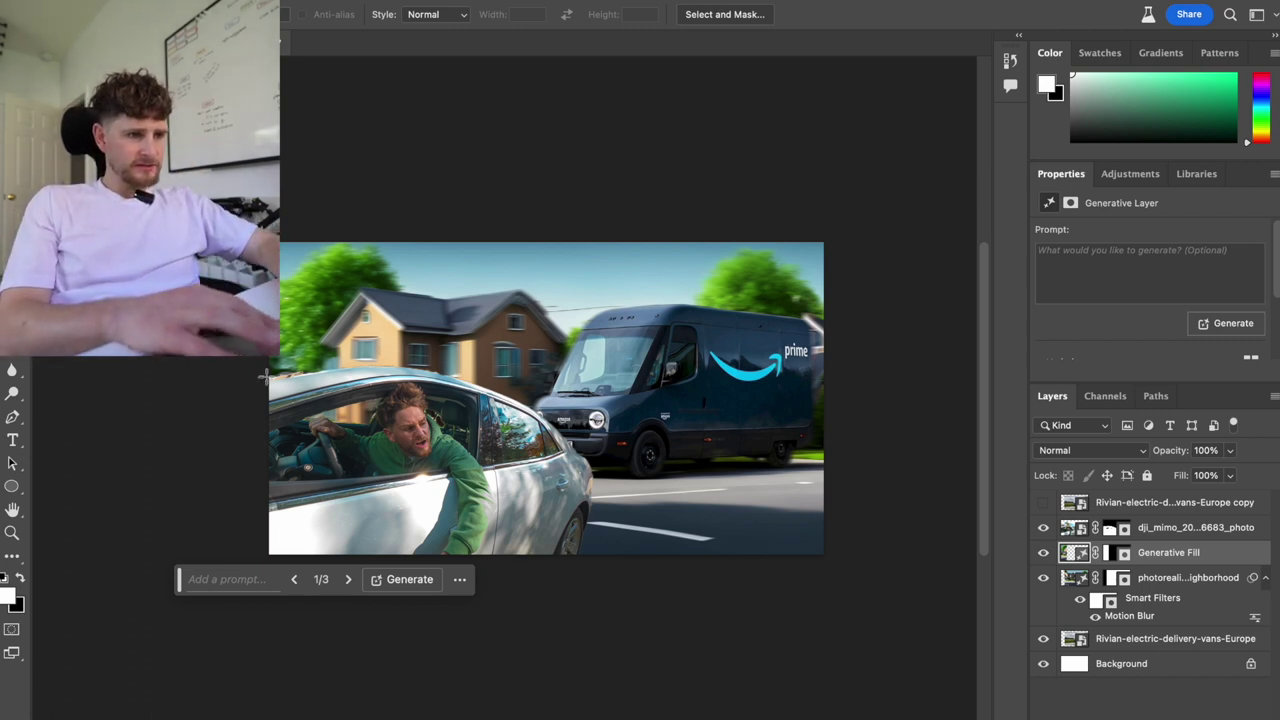
# - Paint black with a smaller brush on the car photo's layer mask to remove the leftover background fringe above the roof
pyautogui.scroll(5, 267, 375)
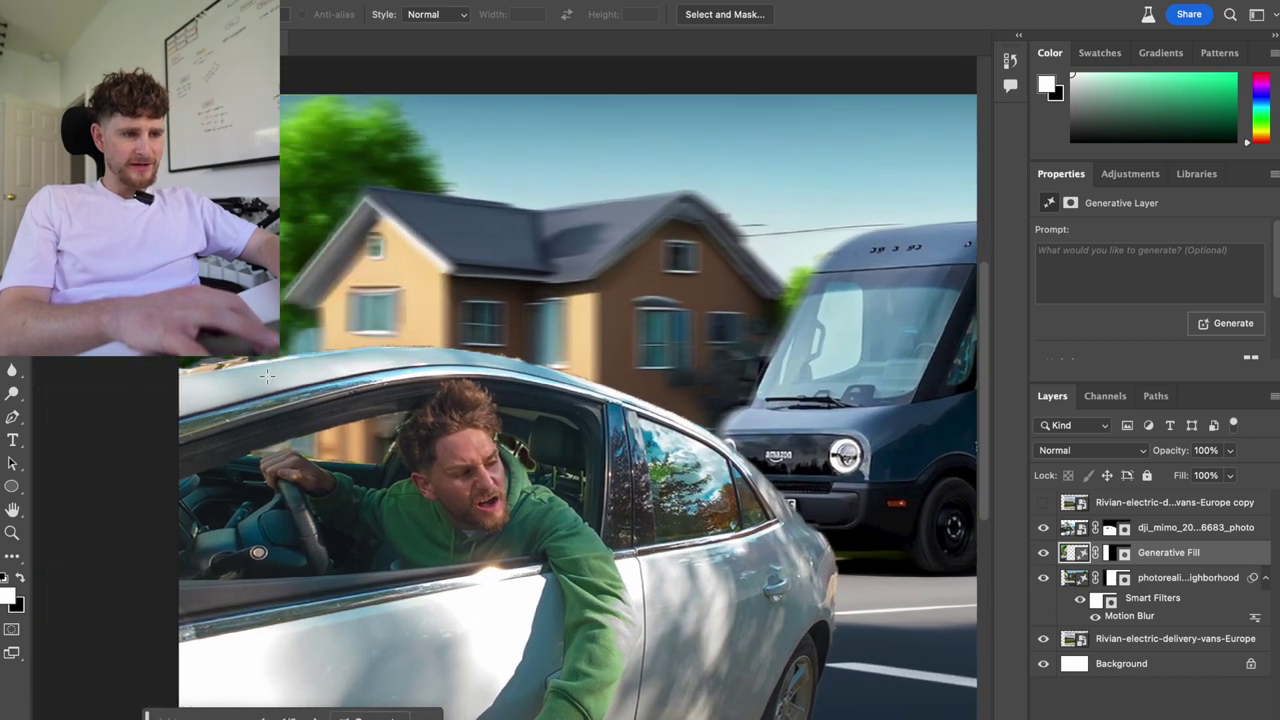
pyautogui.scroll(3, 267, 375)
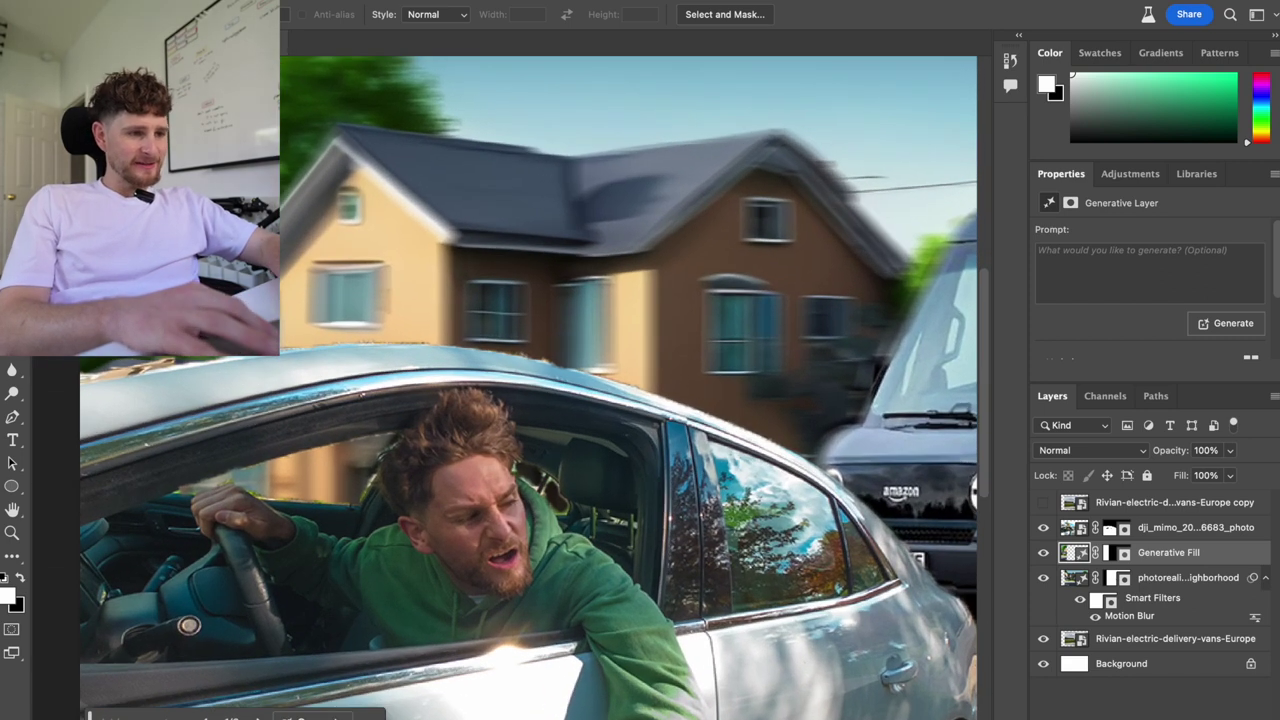
pyautogui.click(1110, 528)
pyautogui.press('b')
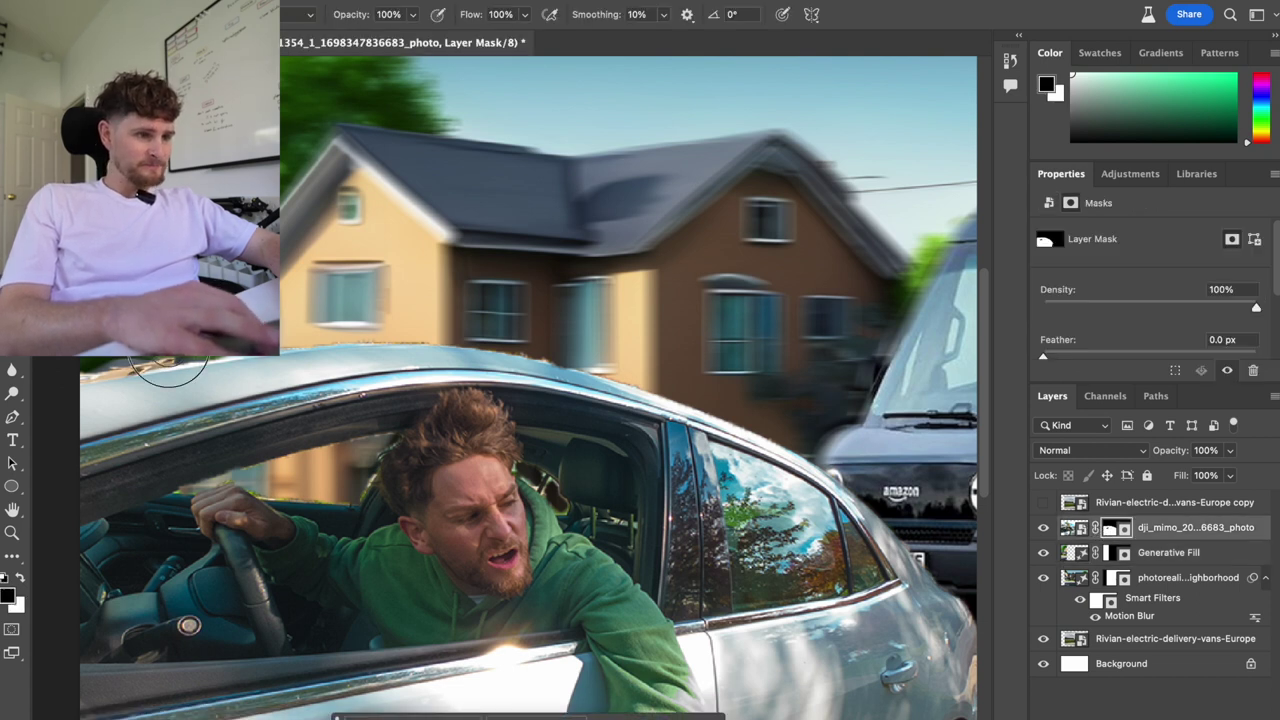
pyautogui.press('[')
pyautogui.press('[')
pyautogui.press('[')
pyautogui.press('[')
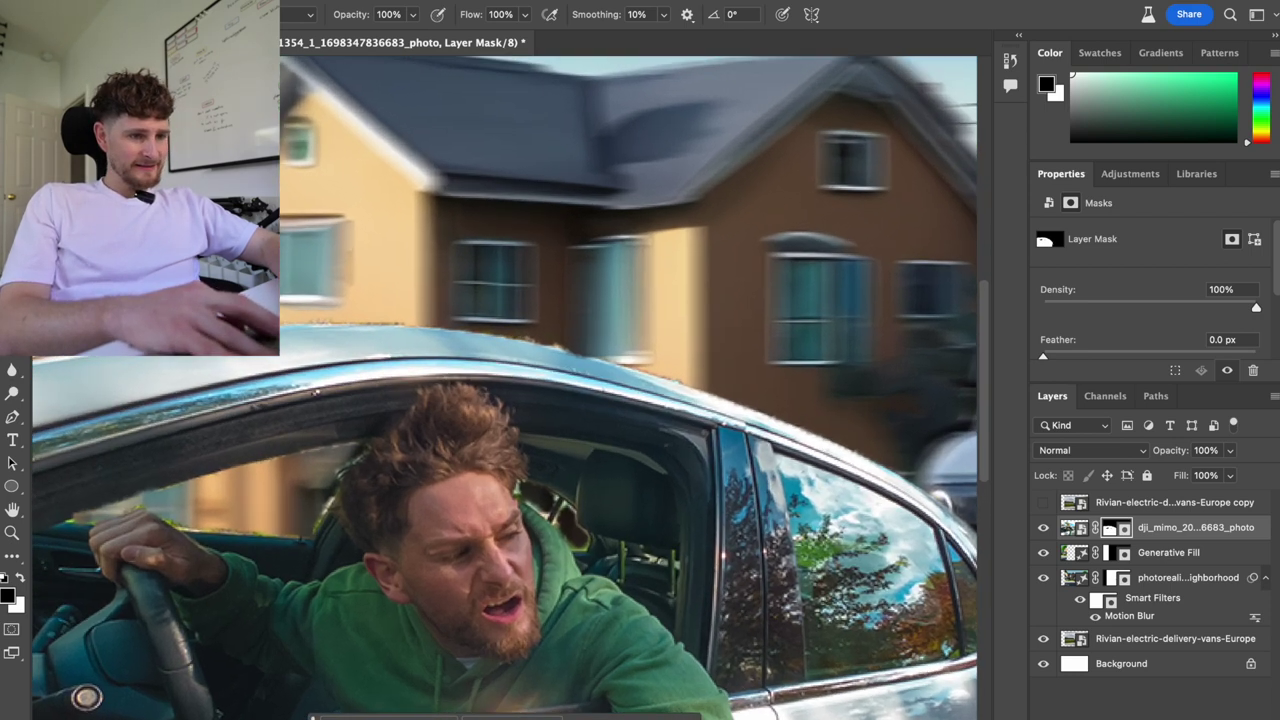
pyautogui.press('super+equal')
pyautogui.hscroll(-5, 610, 390)
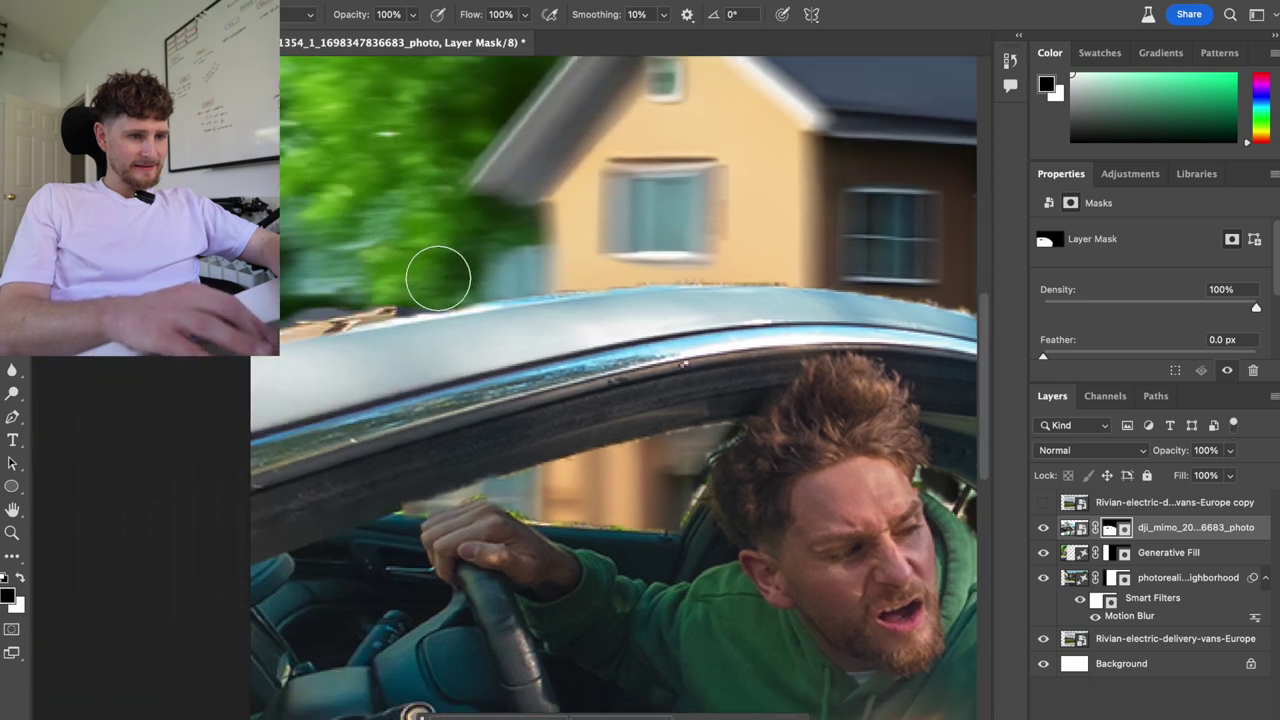
pyautogui.moveTo(438, 278); pyautogui.dragTo(431, 280)
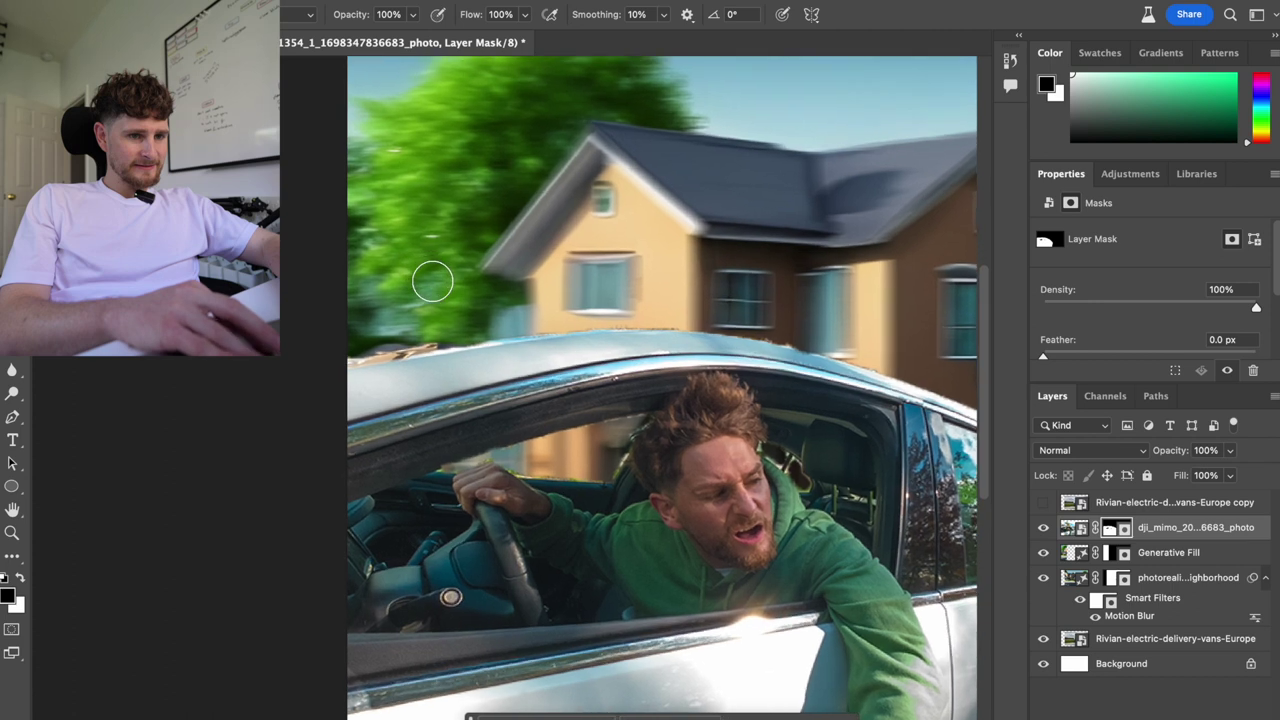
pyautogui.moveTo(408, 288); pyautogui.dragTo(322, 300)
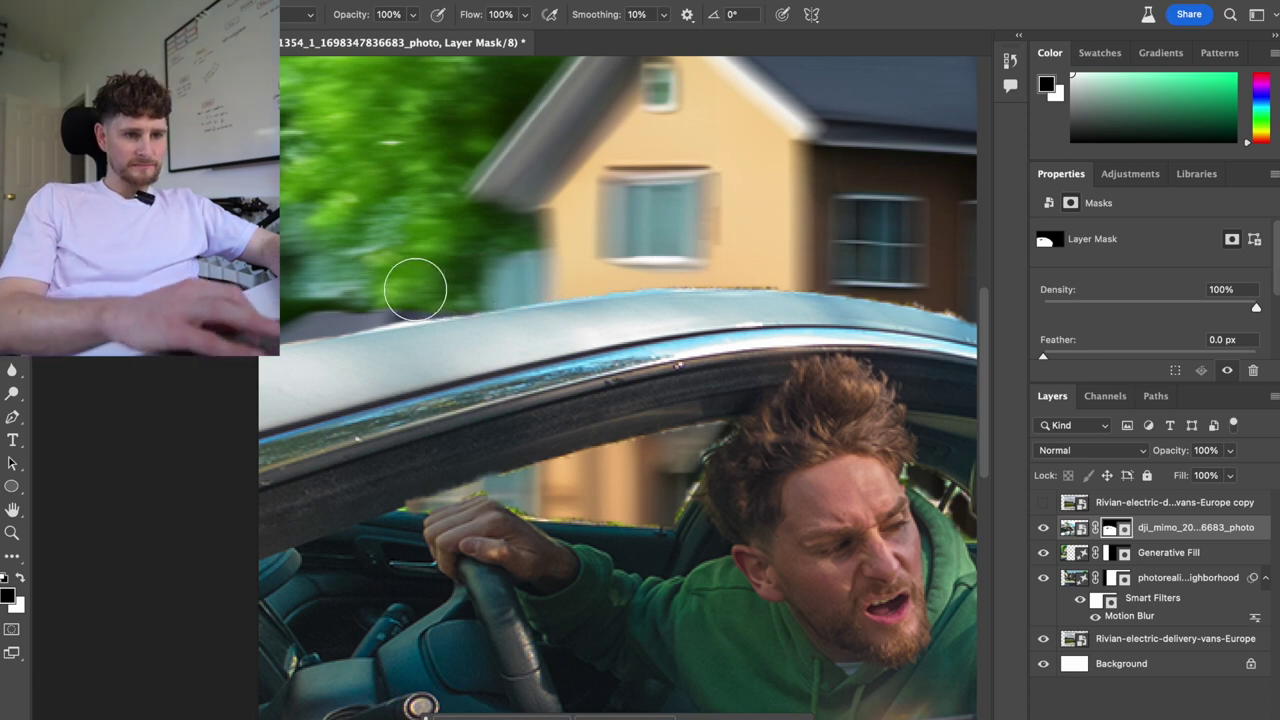
# - Examine the car's cut-out edge from the roof along the rear window to the bumper and rear wheel
pyautogui.hscroll(10, 415, 289)
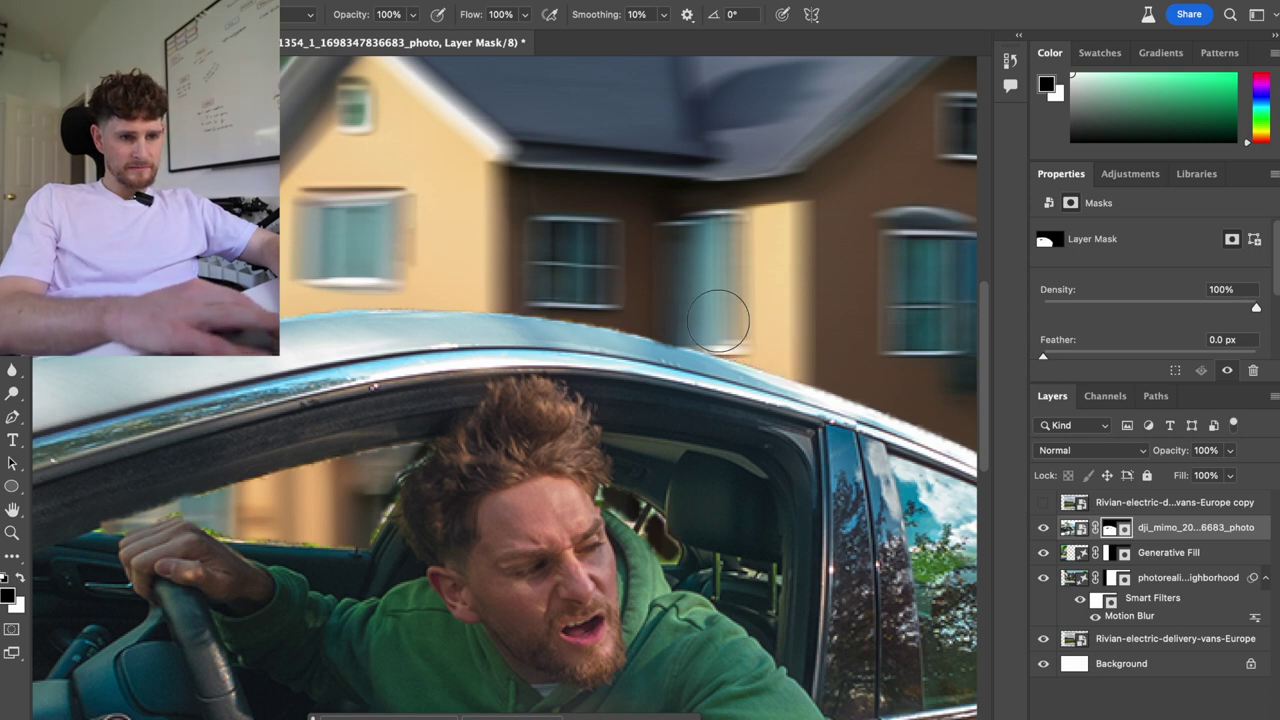
pyautogui.hscroll(10, 720, 314)
pyautogui.scroll(-5, 577, 480)
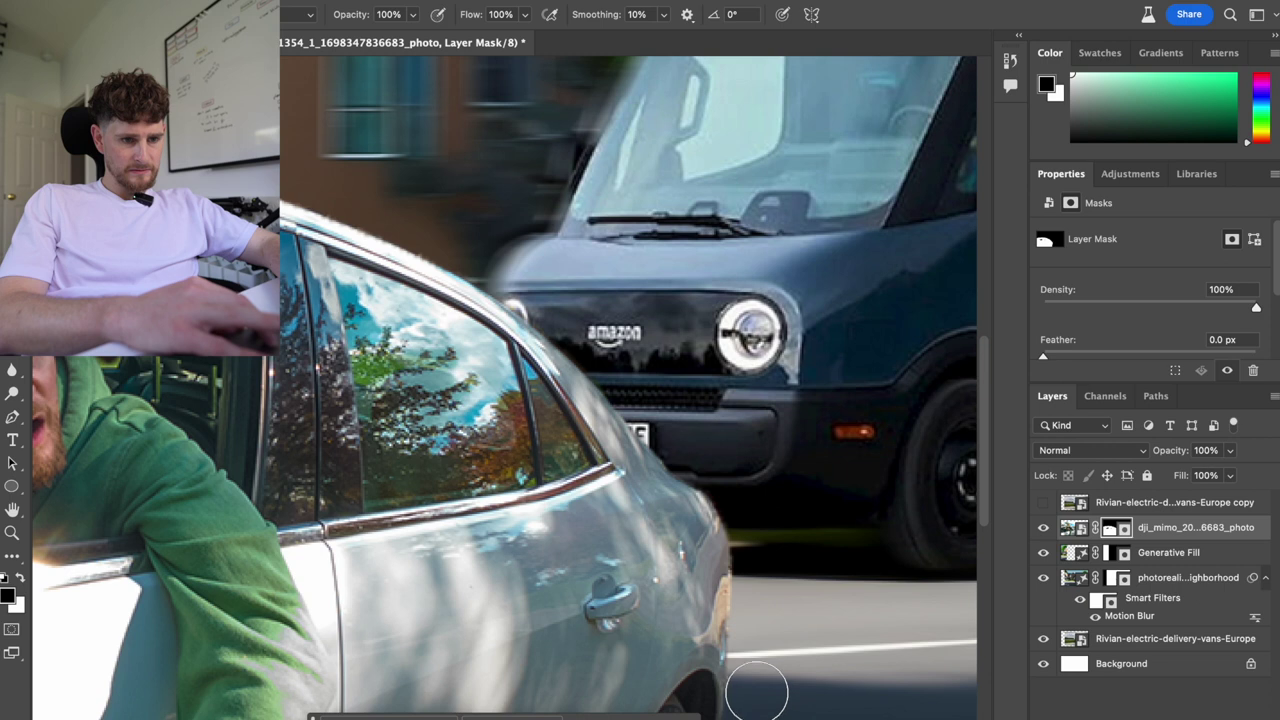
pyautogui.scroll(-5, 757, 602)
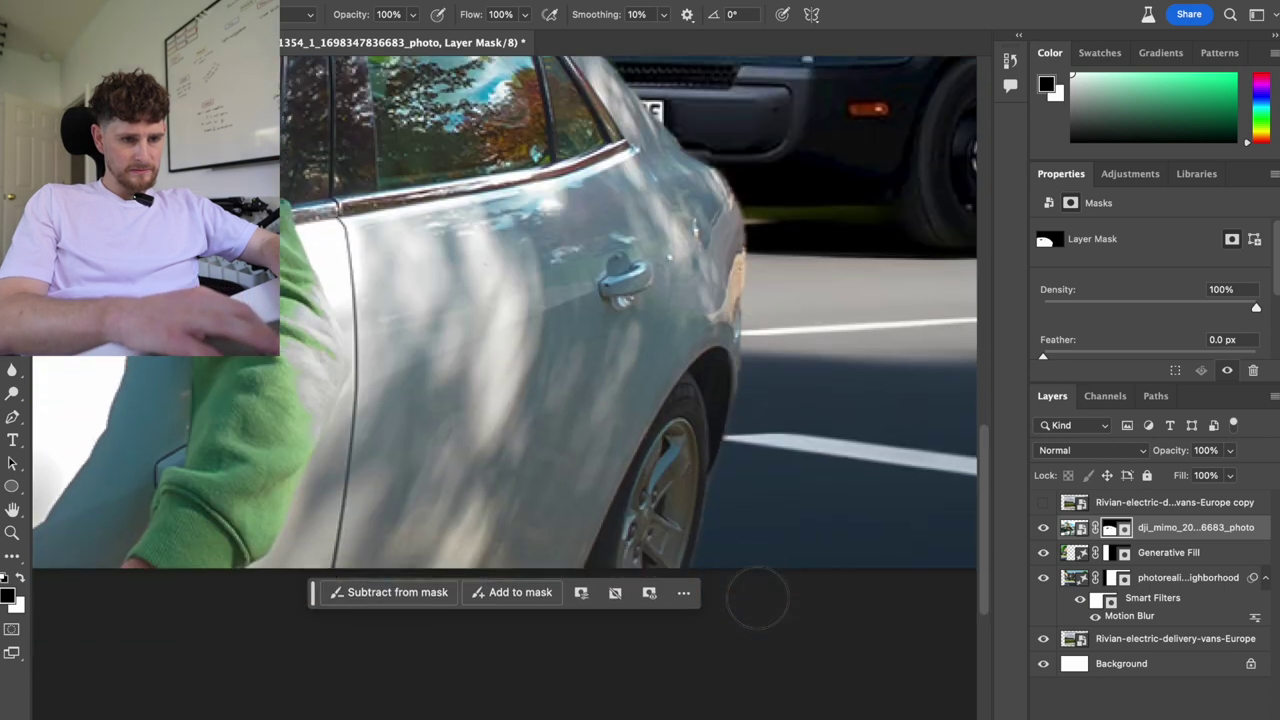
pyautogui.scroll(10, 757, 600)
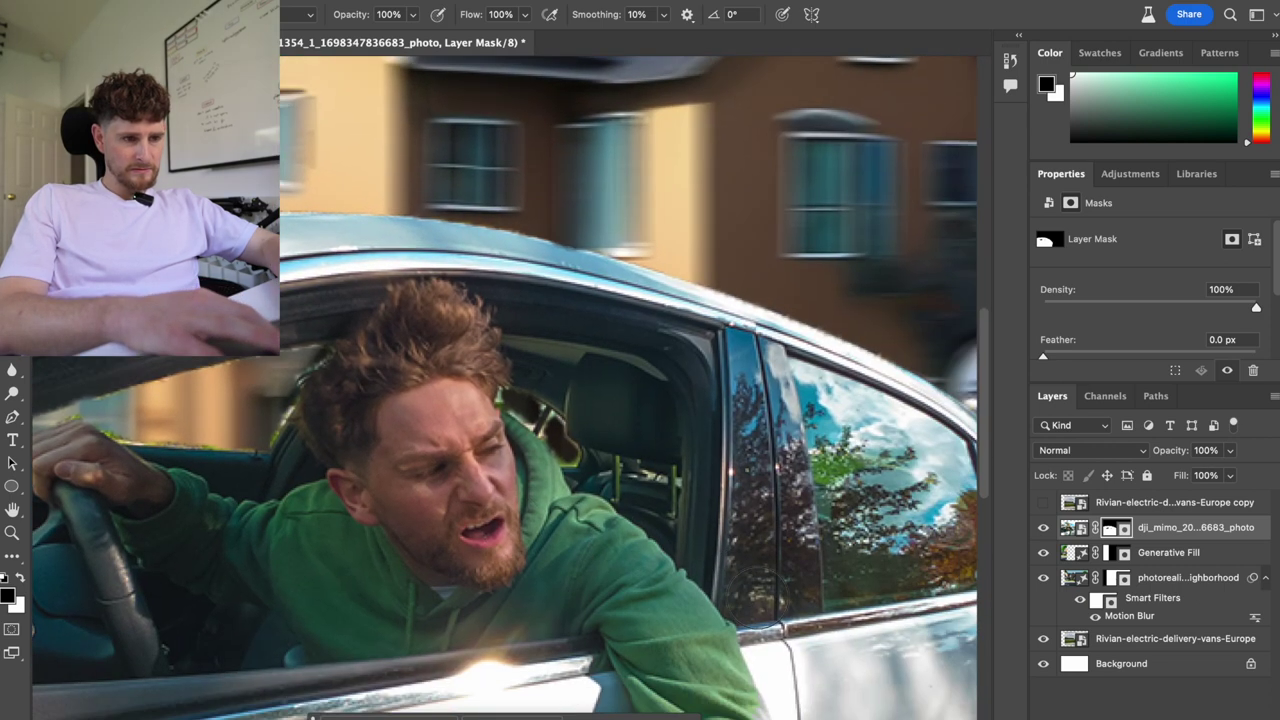
pyautogui.scroll(-4, 754, 603)
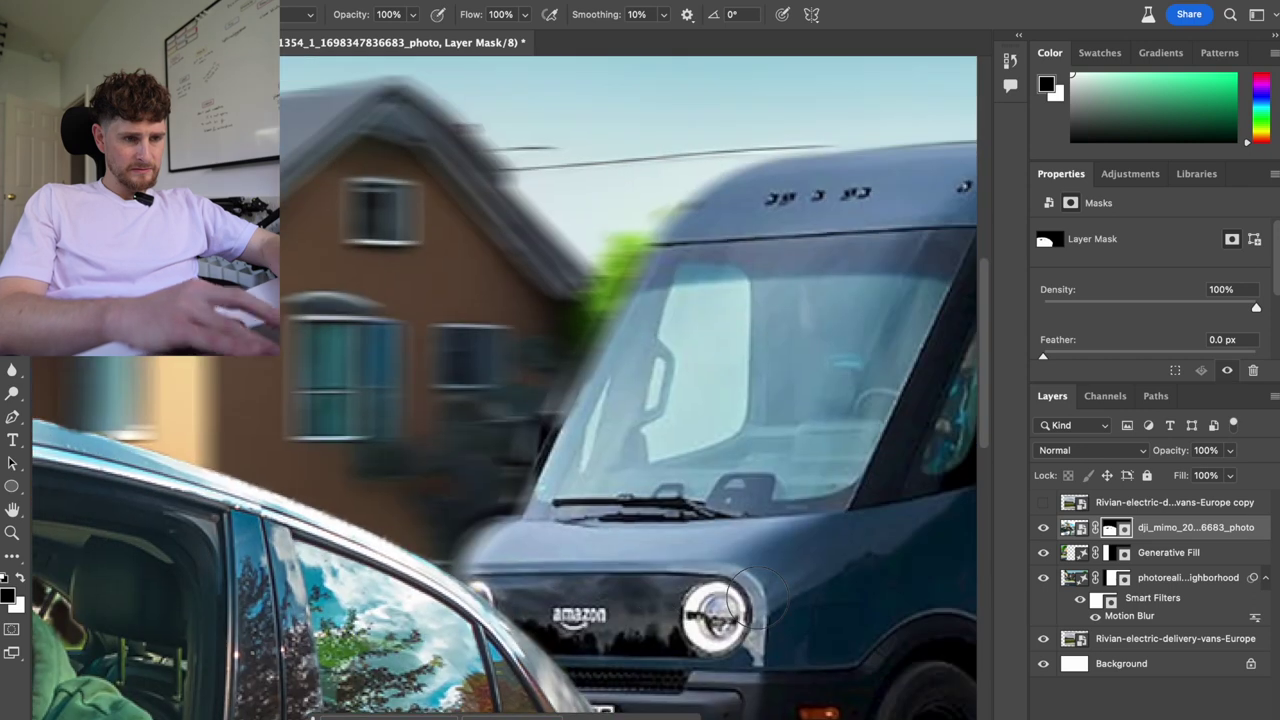
pyautogui.scroll(-2, 754, 603)
pyautogui.scroll(-4, 754, 603)
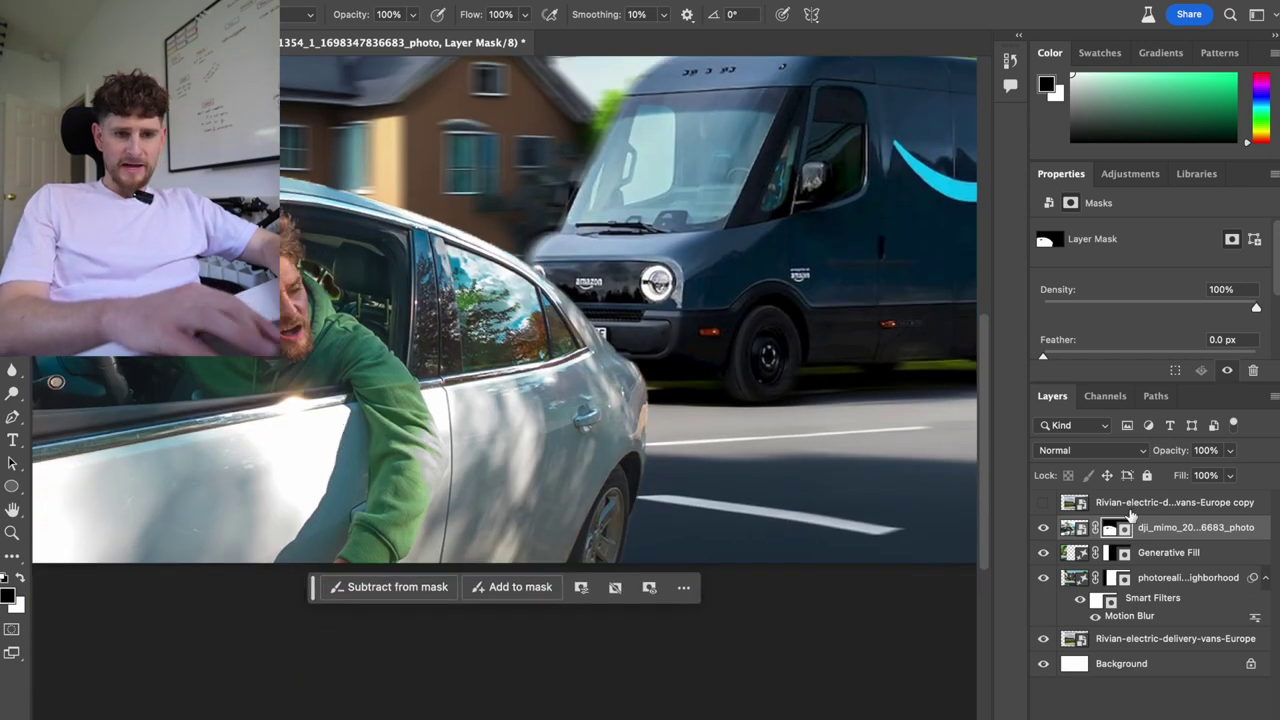
# - Duplicate the masked car photo layer, hide the original, and make the copy's layer mask active for brushing
pyautogui.moveTo(1249, 532); pyautogui.dragTo(1180, 514)
pyautogui.click(1043, 553)
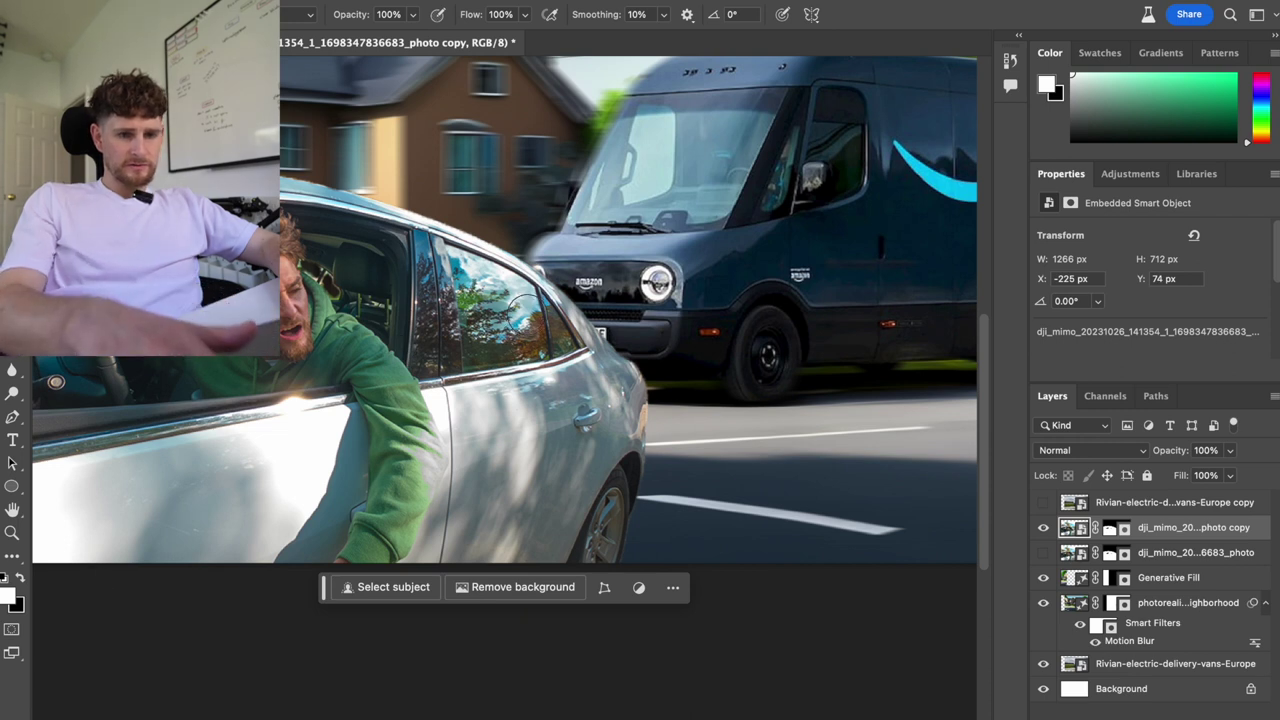
pyautogui.click(1108, 533)
pyautogui.press('x')
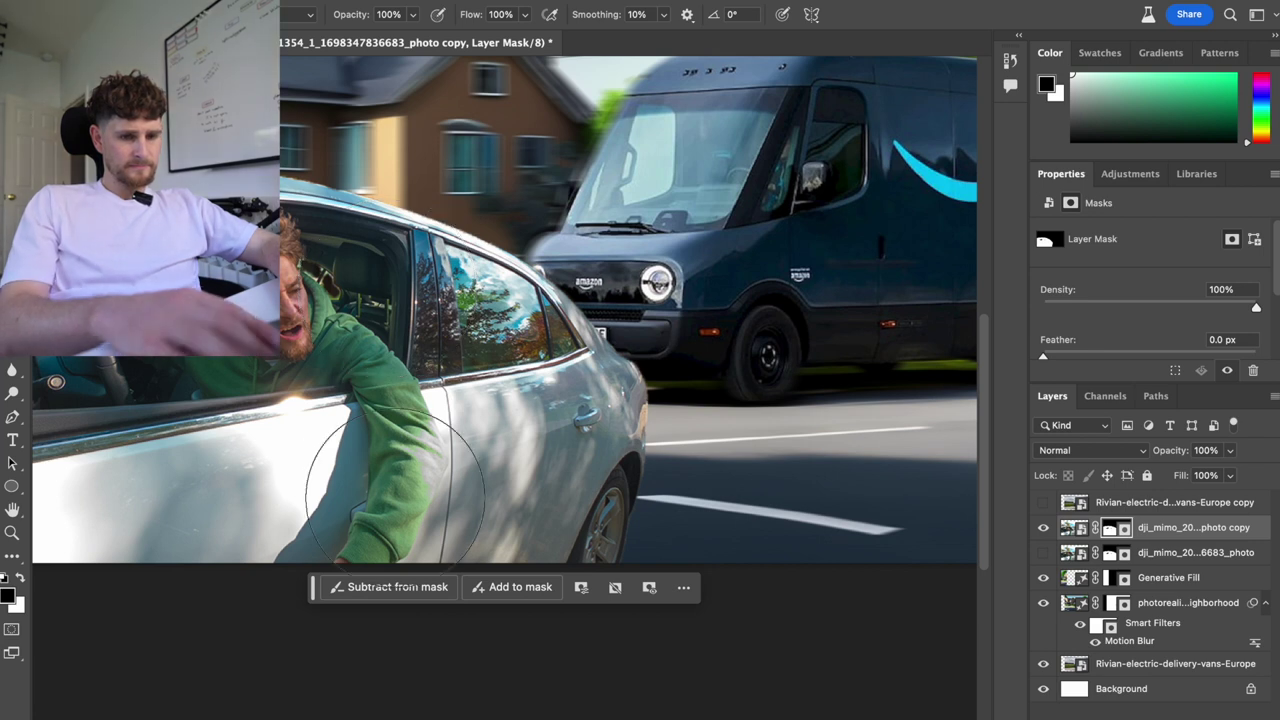
# - Paint black on the copy's layer mask to hide the driver, the front window and the front body of the car
pyautogui.press('[')
pyautogui.press('[')
pyautogui.press('[')
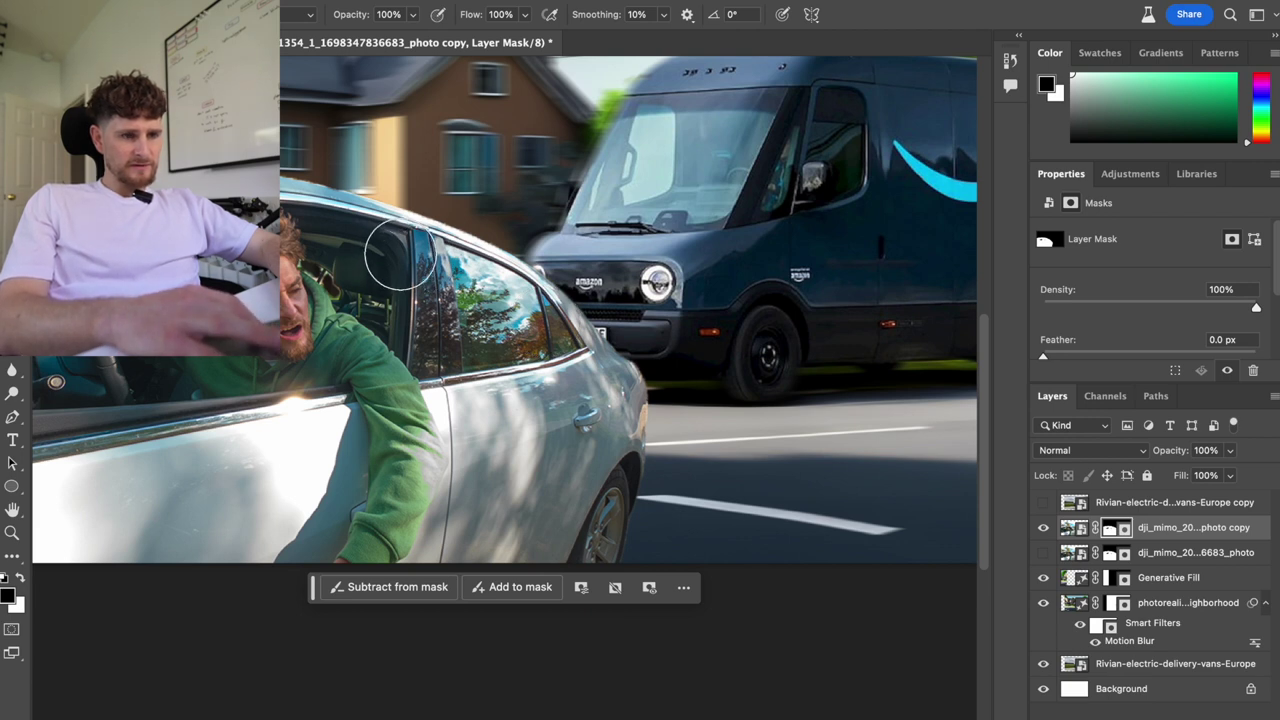
pyautogui.moveTo(400, 256)
pyautogui.mouseDown()
pyautogui.moveTo(366, 234)
pyautogui.moveTo(305, 237)
pyautogui.mouseUp()
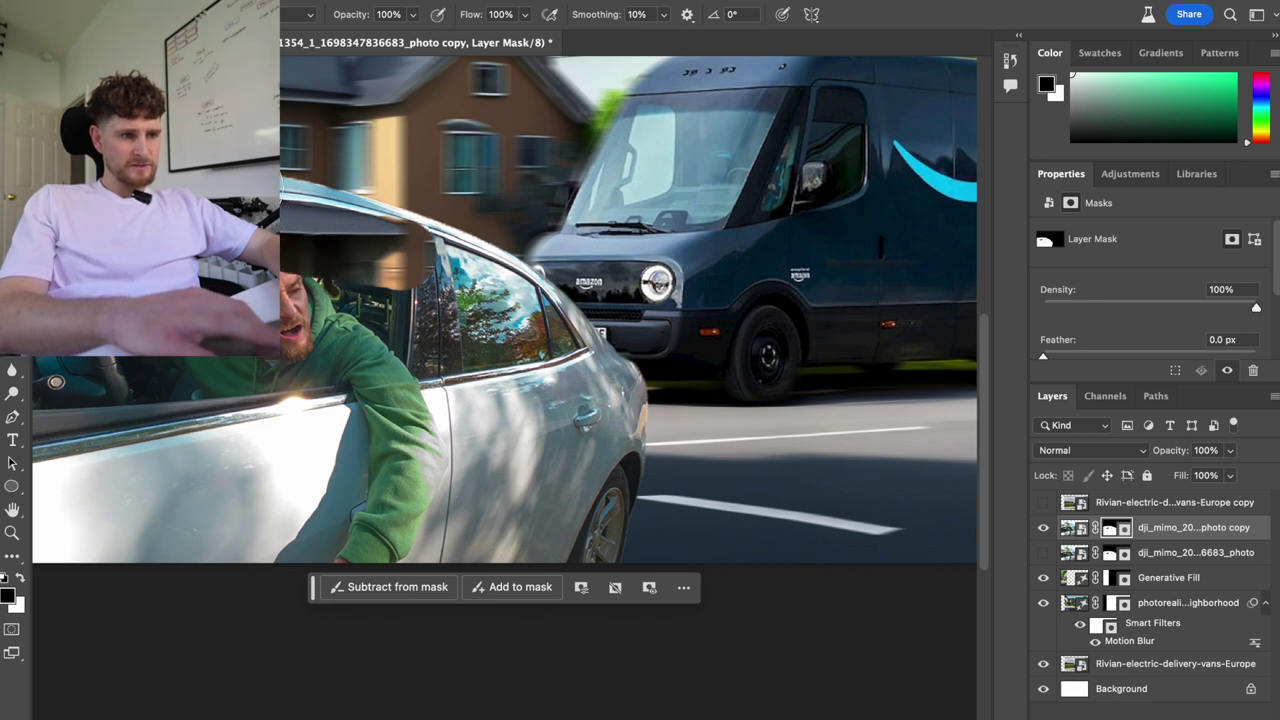
pyautogui.moveTo(288, 200)
pyautogui.mouseDown()
pyautogui.moveTo(307, 295)
pyautogui.moveTo(324, 314)
pyautogui.moveTo(381, 324)
pyautogui.moveTo(382, 603)
pyautogui.moveTo(325, 548)
pyautogui.moveTo(385, 565)
pyautogui.moveTo(310, 330)
pyautogui.mouseUp()
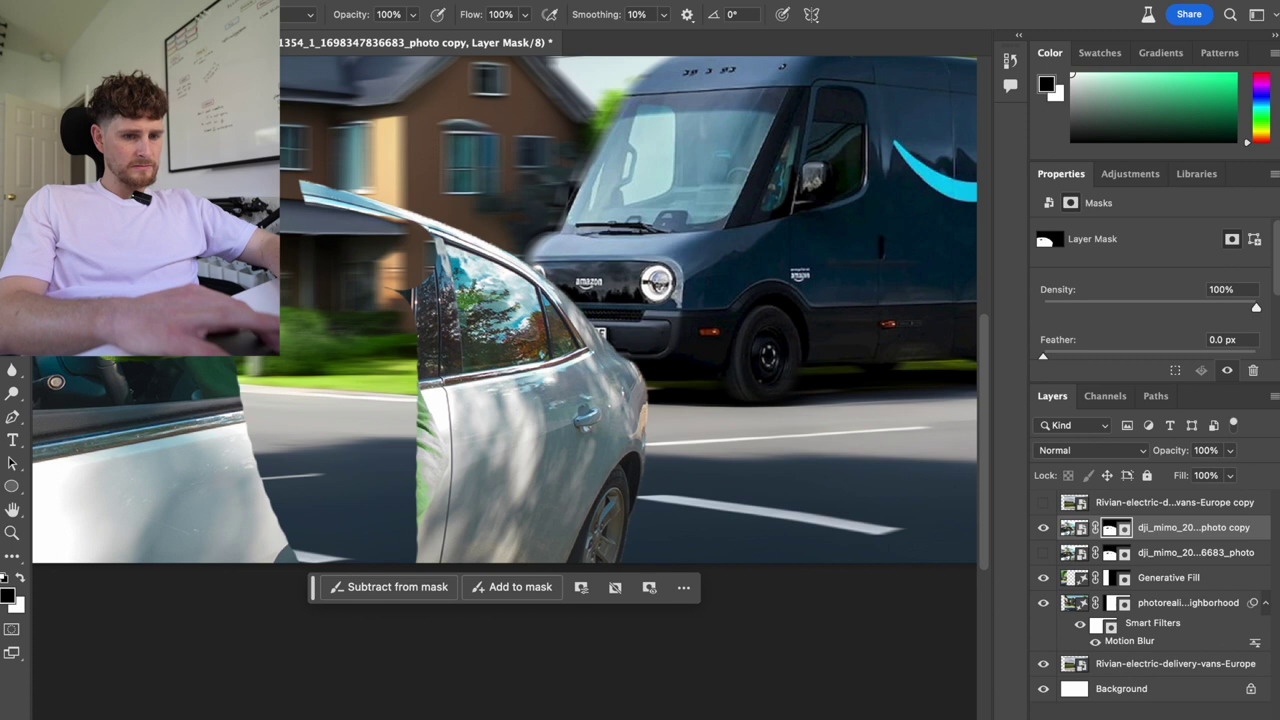
pyautogui.hscroll(-5, 86, 357)
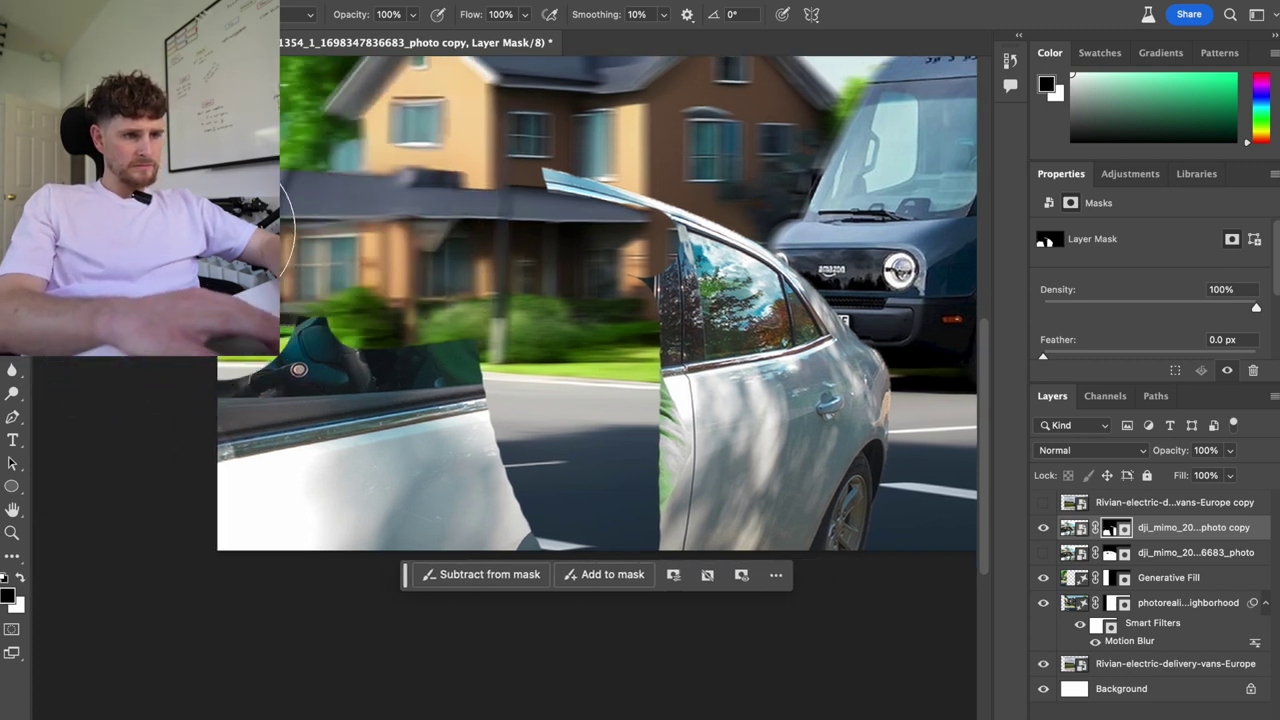
pyautogui.moveTo(245, 325)
pyautogui.mouseDown()
pyautogui.moveTo(467, 413)
pyautogui.moveTo(470, 523)
pyautogui.moveTo(520, 551)
pyautogui.moveTo(152, 438)
pyautogui.moveTo(255, 575)
pyautogui.moveTo(363, 556)
pyautogui.mouseUp()
pyautogui.hscroll(5, 365, 557)
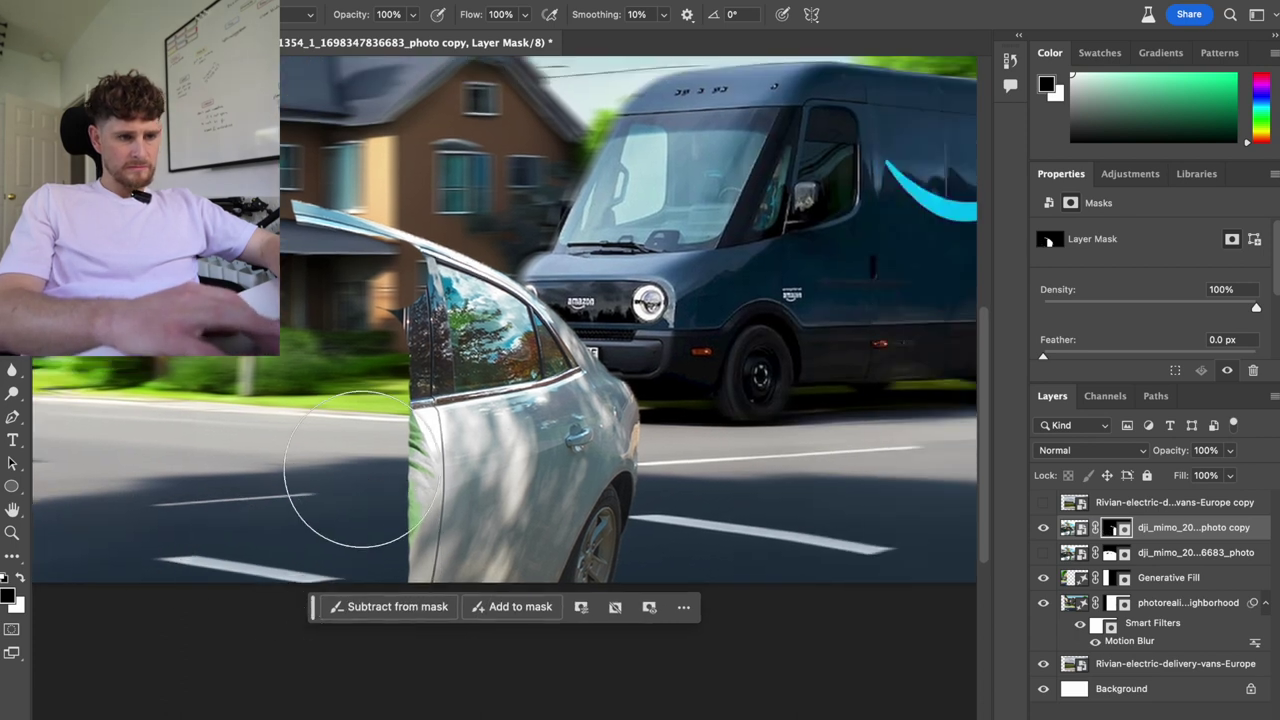
# - Paint black with a smaller brush along the rear door on the copy's mask to hide the leftover sleeve and front strip
pyautogui.press('[')
pyautogui.press('[')
pyautogui.press('[')
pyautogui.moveTo(450, 390)
pyautogui.mouseDown()
pyautogui.moveTo(500, 570)
pyautogui.moveTo(426, 563)
pyautogui.moveTo(420, 400)
pyautogui.mouseUp()
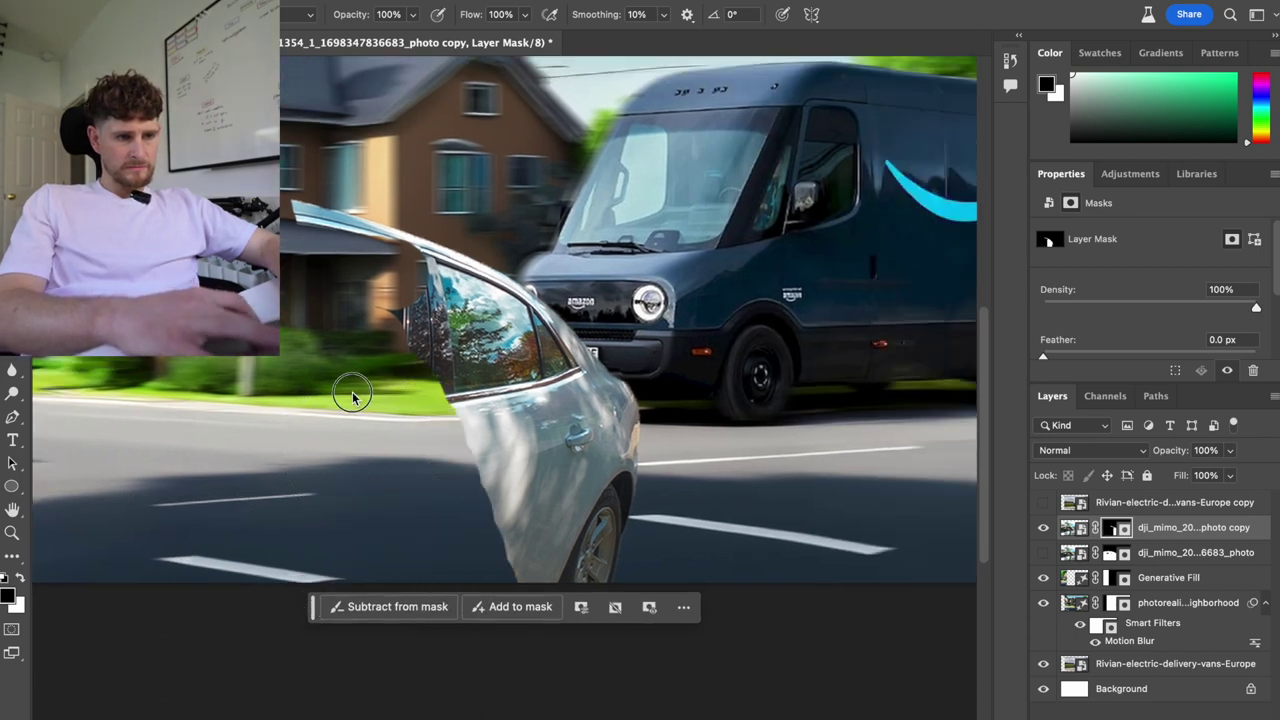
pyautogui.press(']')
pyautogui.press(']')
pyautogui.press(']')
pyautogui.hotkey('ctrl', '-')
pyautogui.hotkey('ctrl', '-')
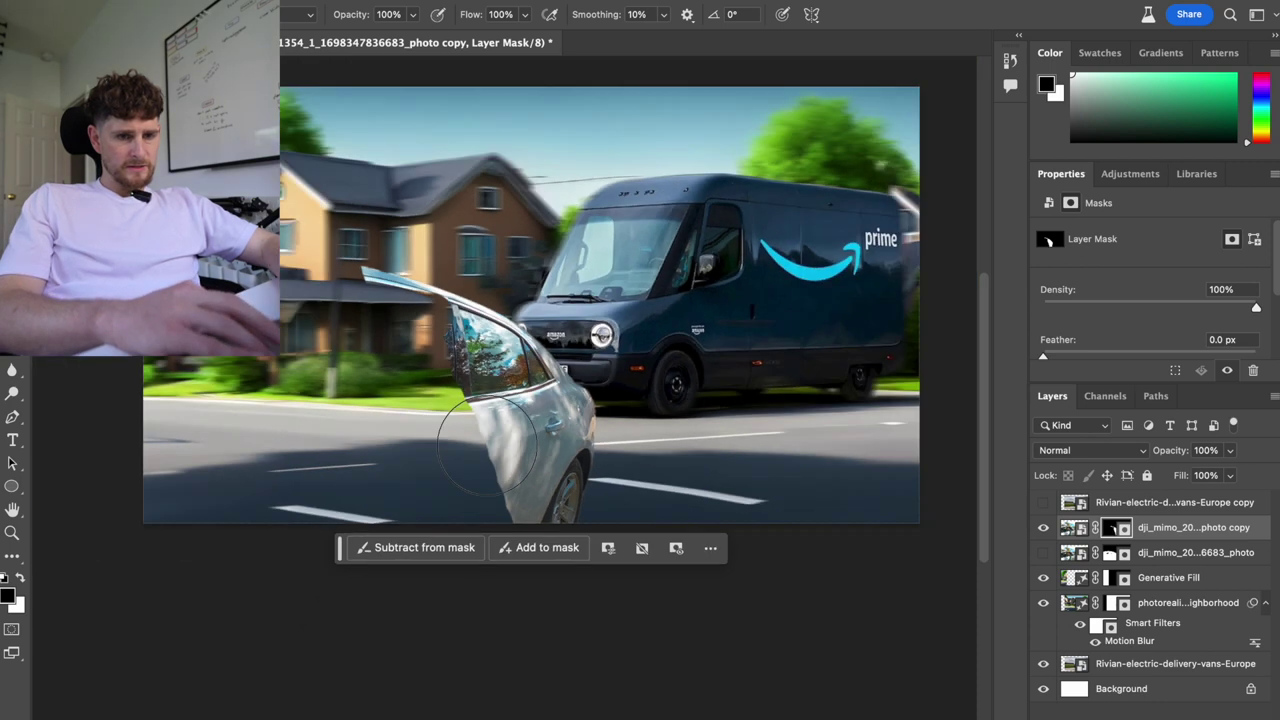
# - Show the original car photo layer and apply a slight Motion Blur at 0° to the copy's image of the car's rear
pyautogui.click(1042, 554)
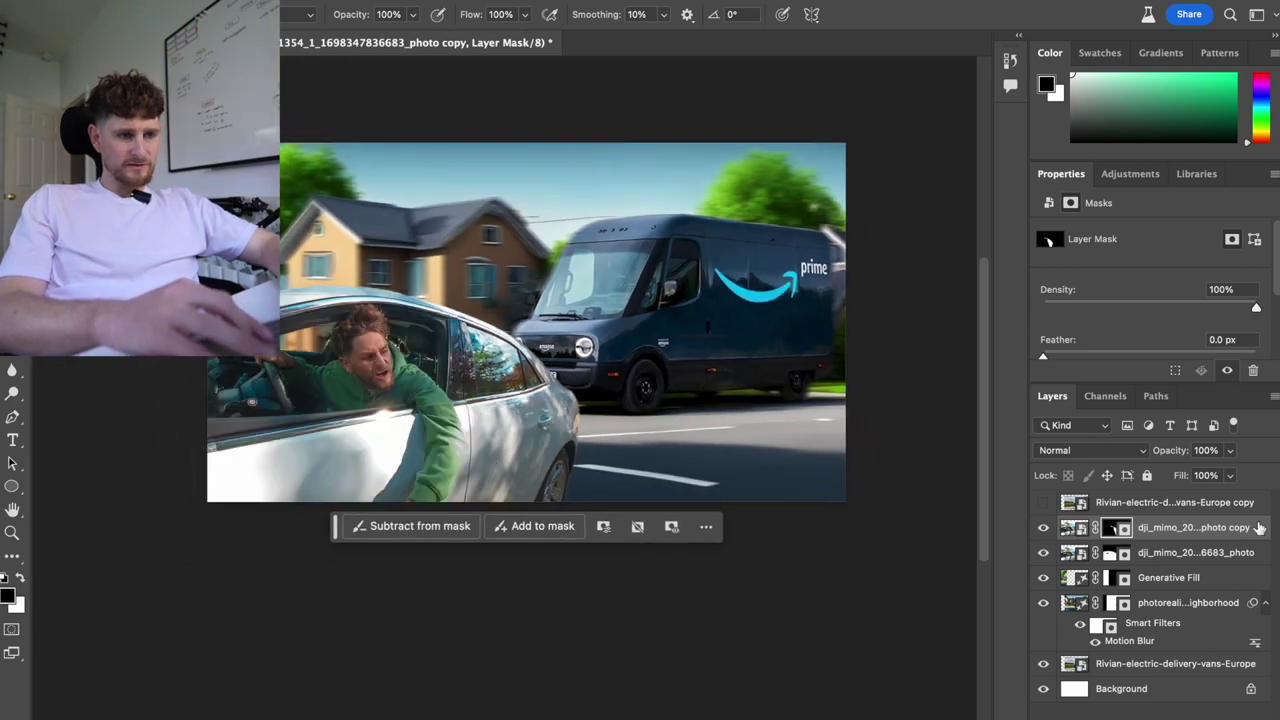
pyautogui.click(1259, 528)
pyautogui.click(300, 0)
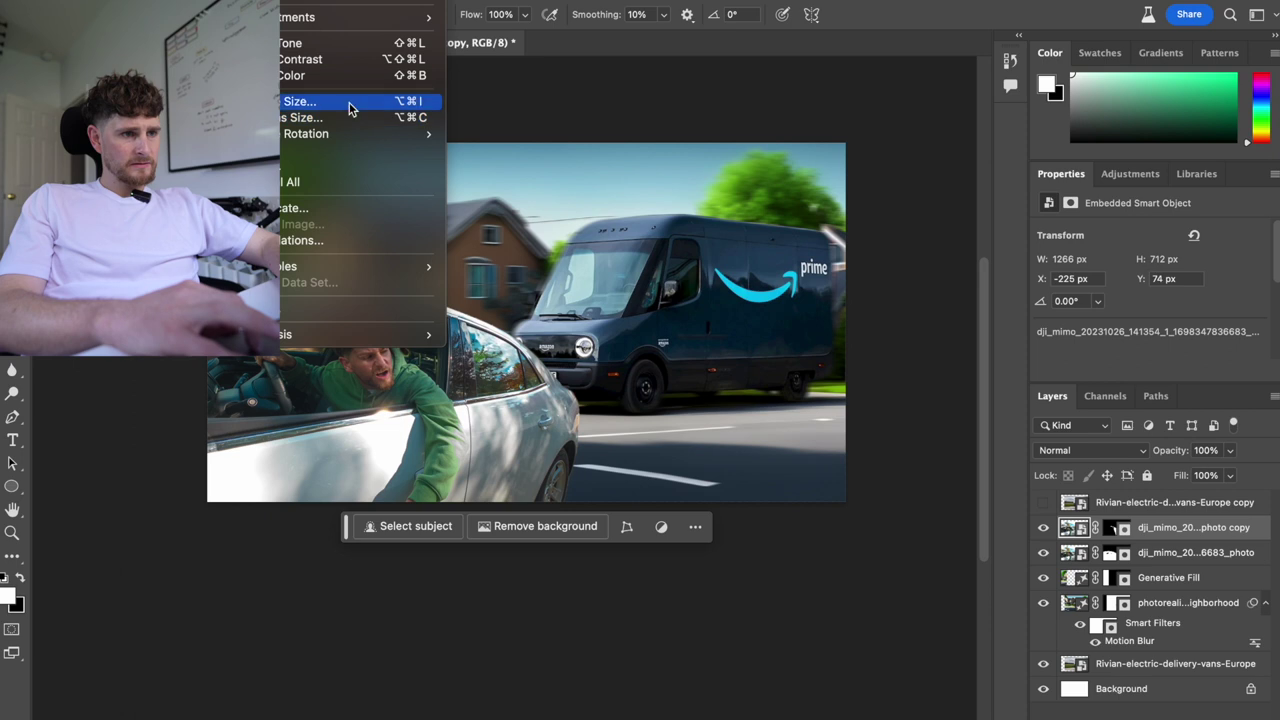
pyautogui.moveTo(524, 247)
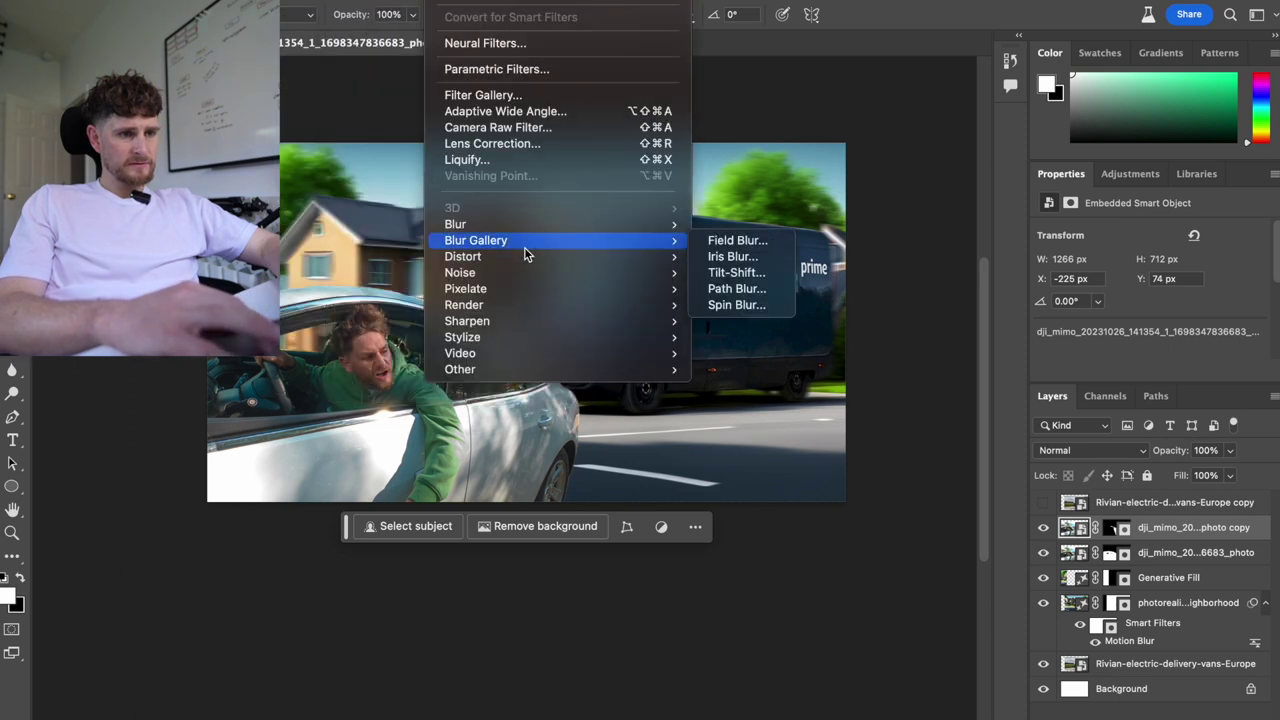
pyautogui.moveTo(529, 224)
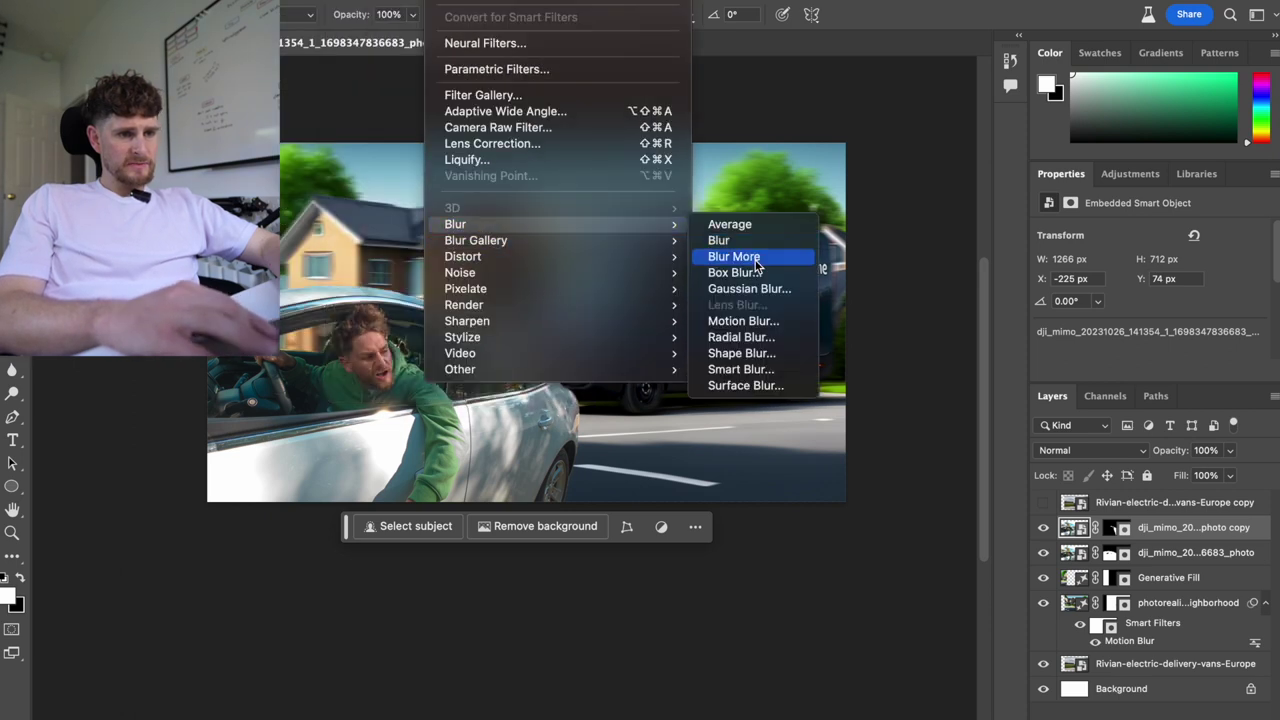
pyautogui.click(742, 322)
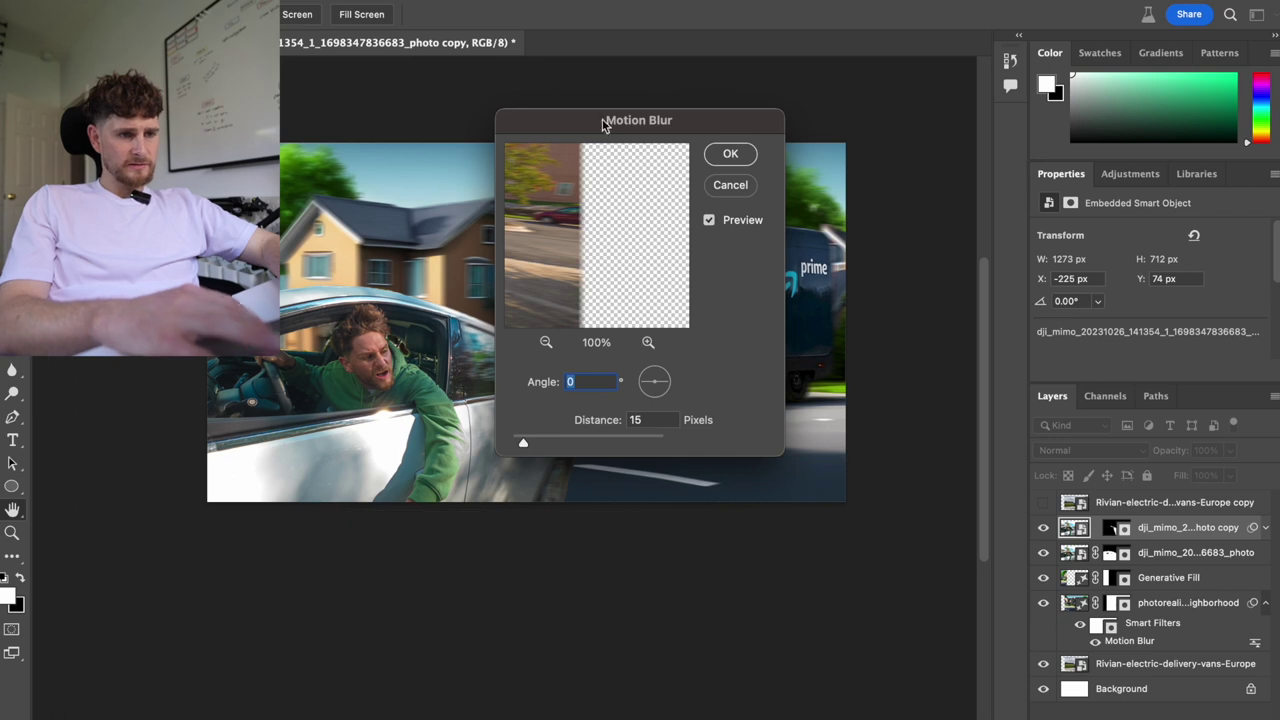
pyautogui.moveTo(570, 120); pyautogui.dragTo(849, 137)
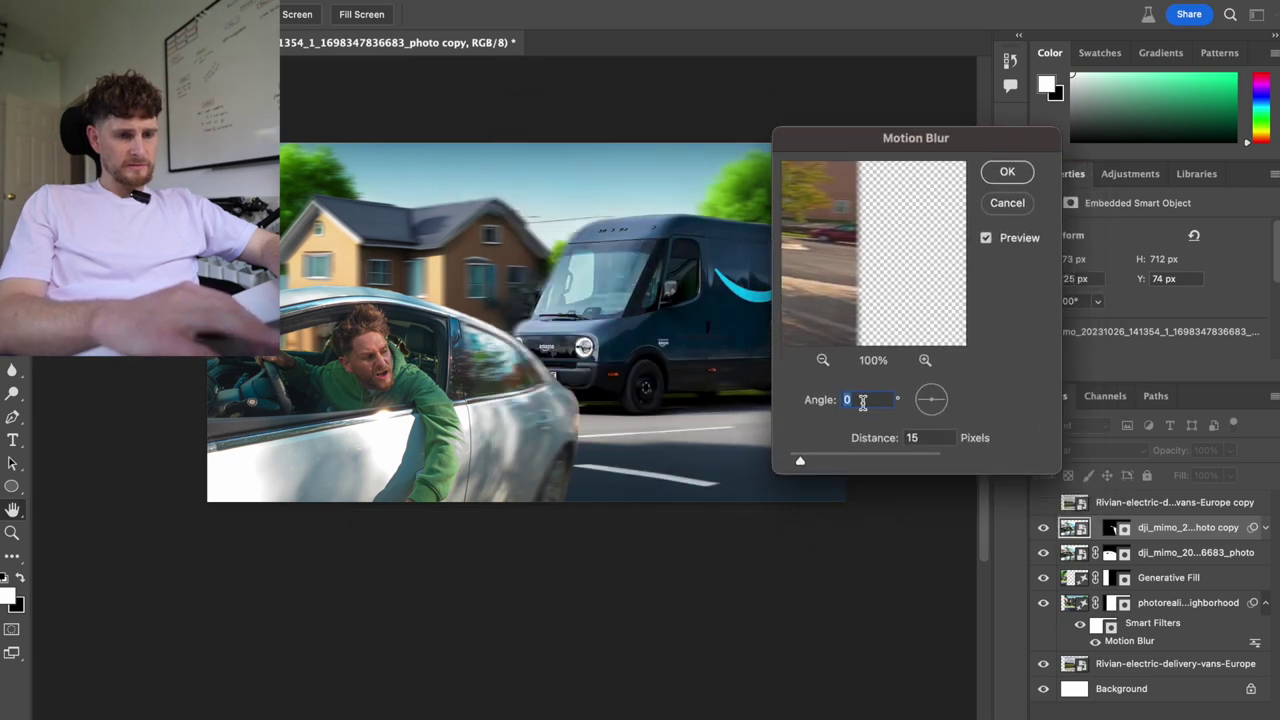
pyautogui.moveTo(808, 460); pyautogui.dragTo(795, 462)
pyautogui.click(1007, 171)
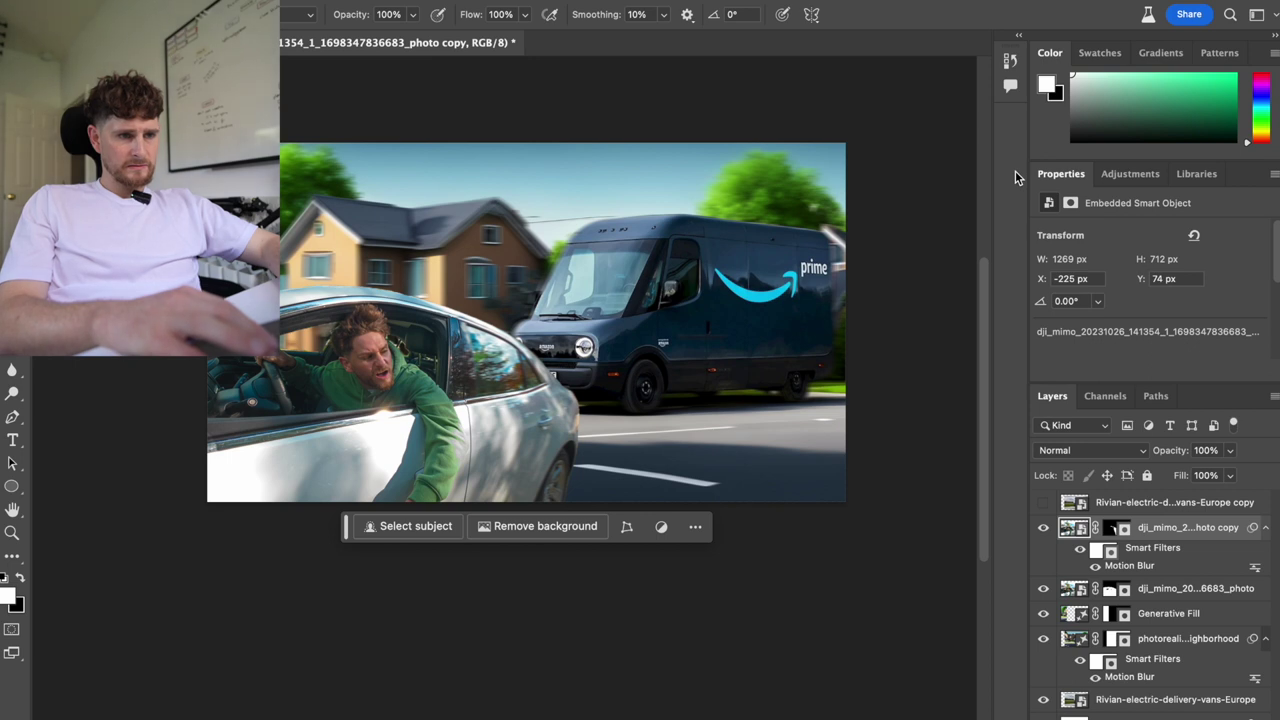
# - Add the white text "race me." in the sky above the house and set its size to 25 pt
pyautogui.press('v')
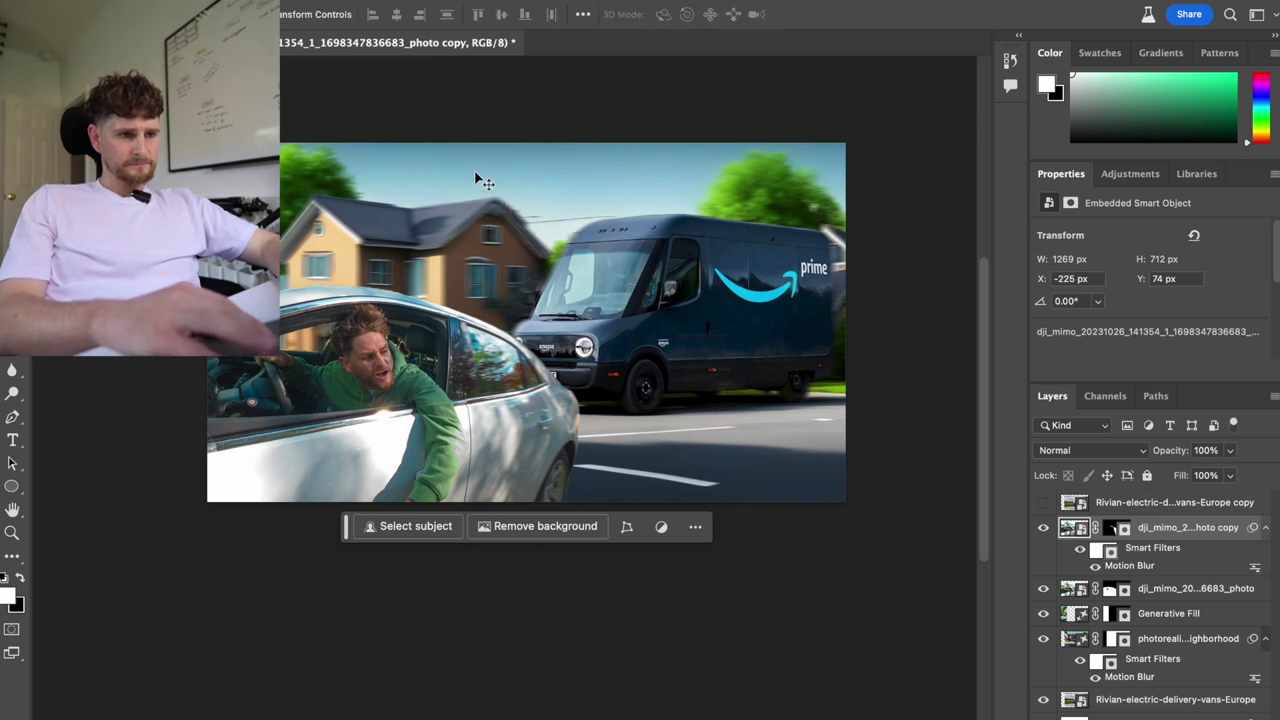
pyautogui.press('t')
pyautogui.click(476, 170)
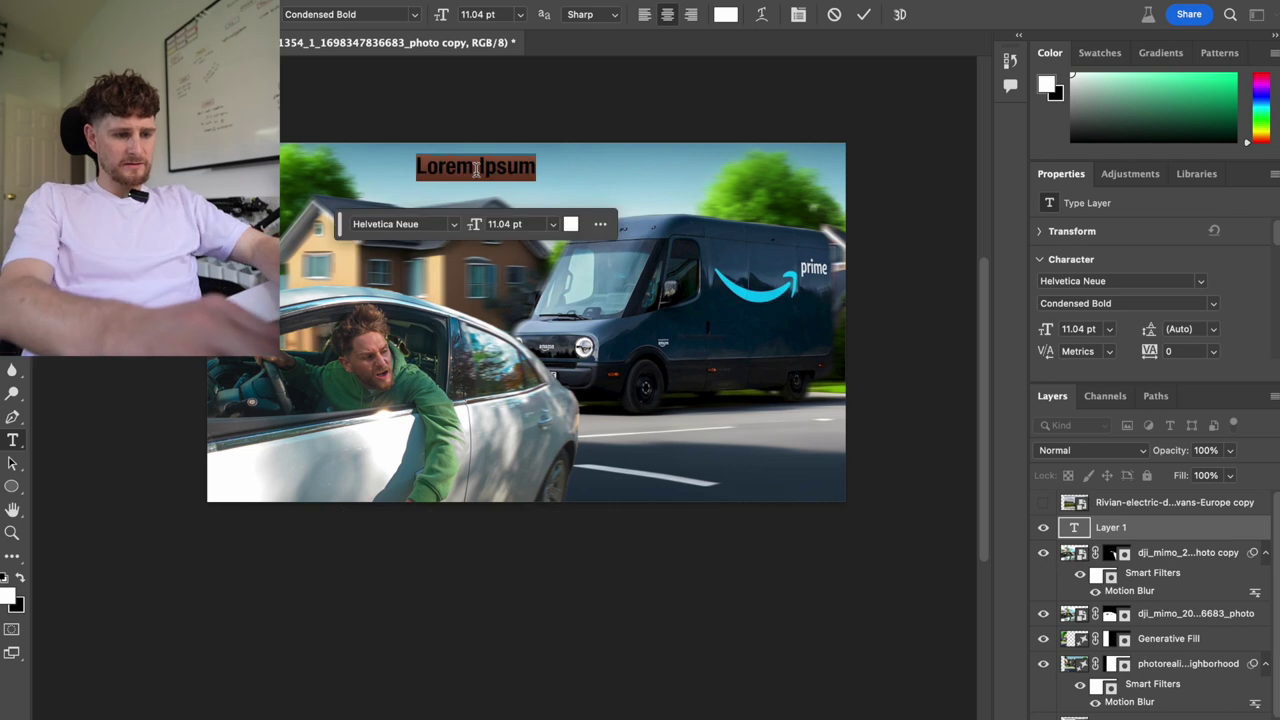
pyautogui.write('race')
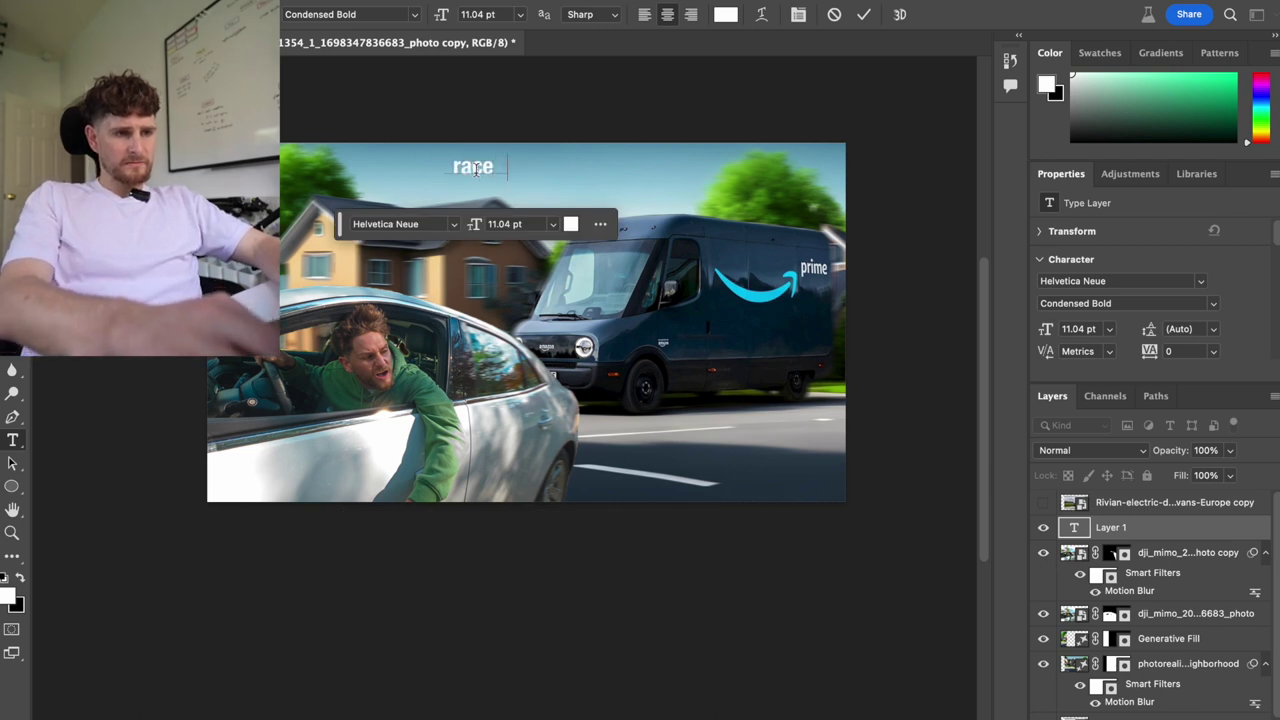
pyautogui.write(' me.')
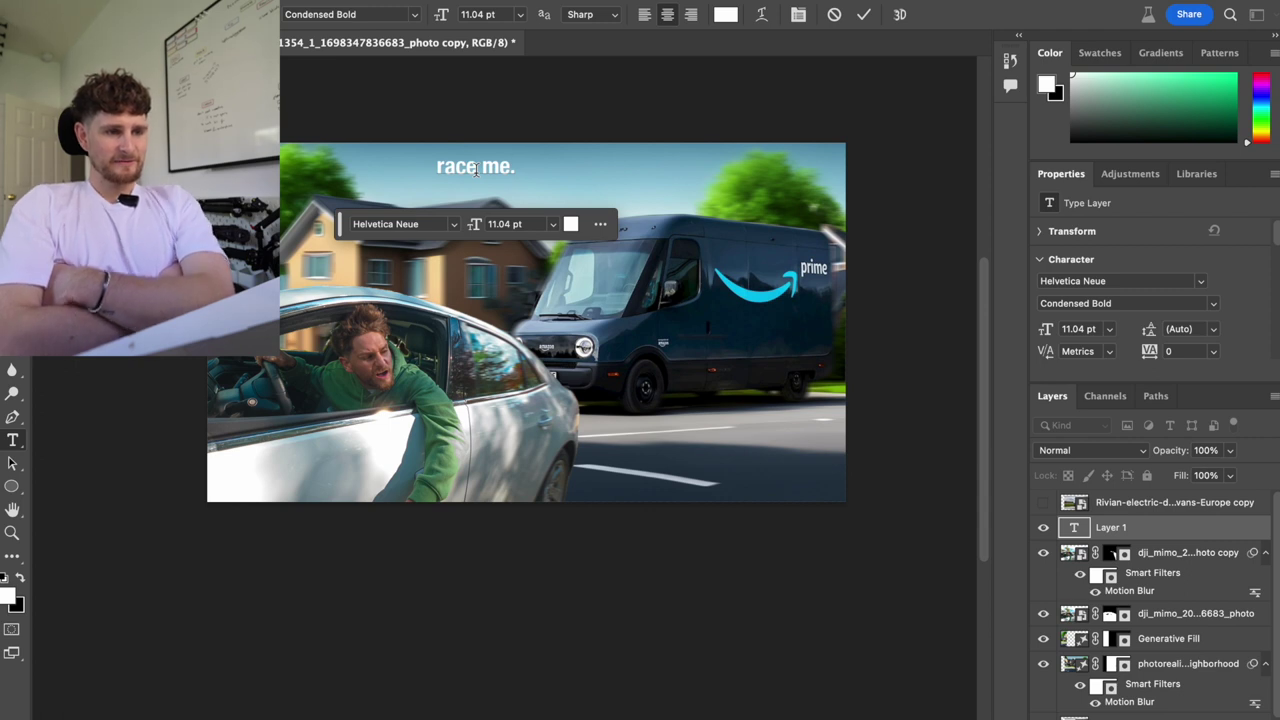
pyautogui.moveTo(476, 227); pyautogui.dragTo(486, 226)
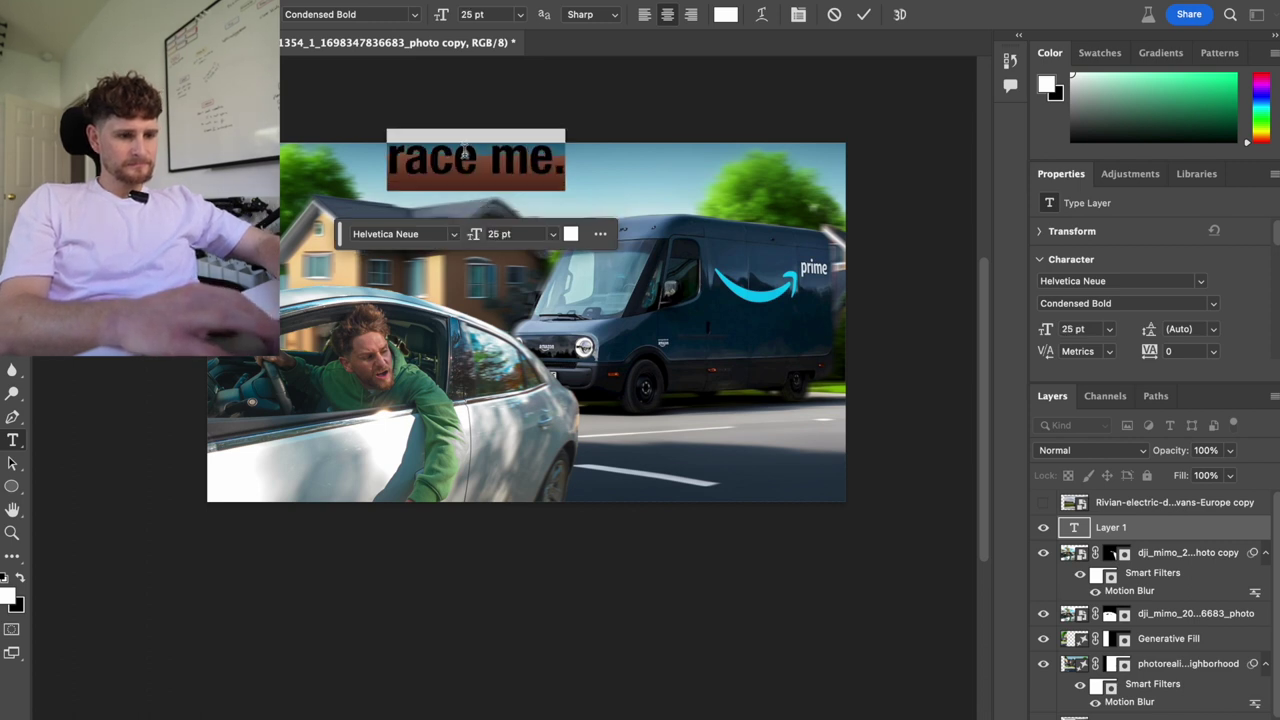
pyautogui.click(1232, 538)
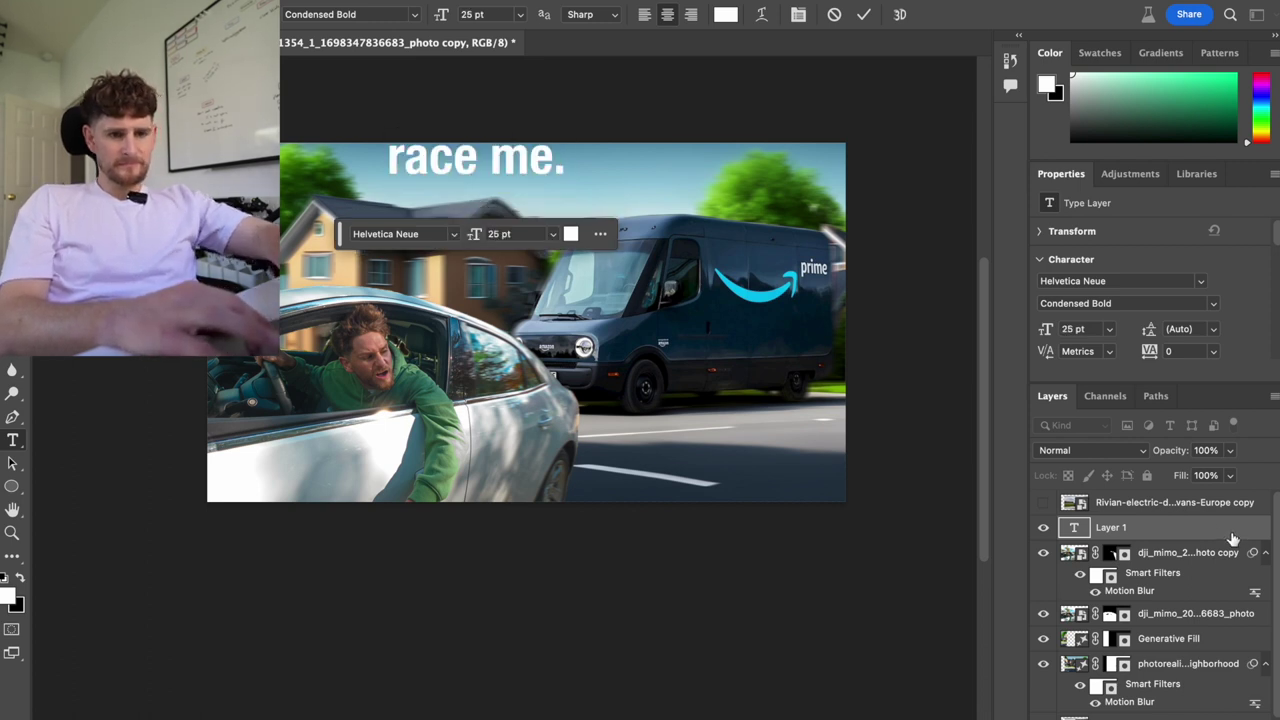
# - Add a Stroke layer effect to the "race me." text
pyautogui.doubleClick(1226, 529)
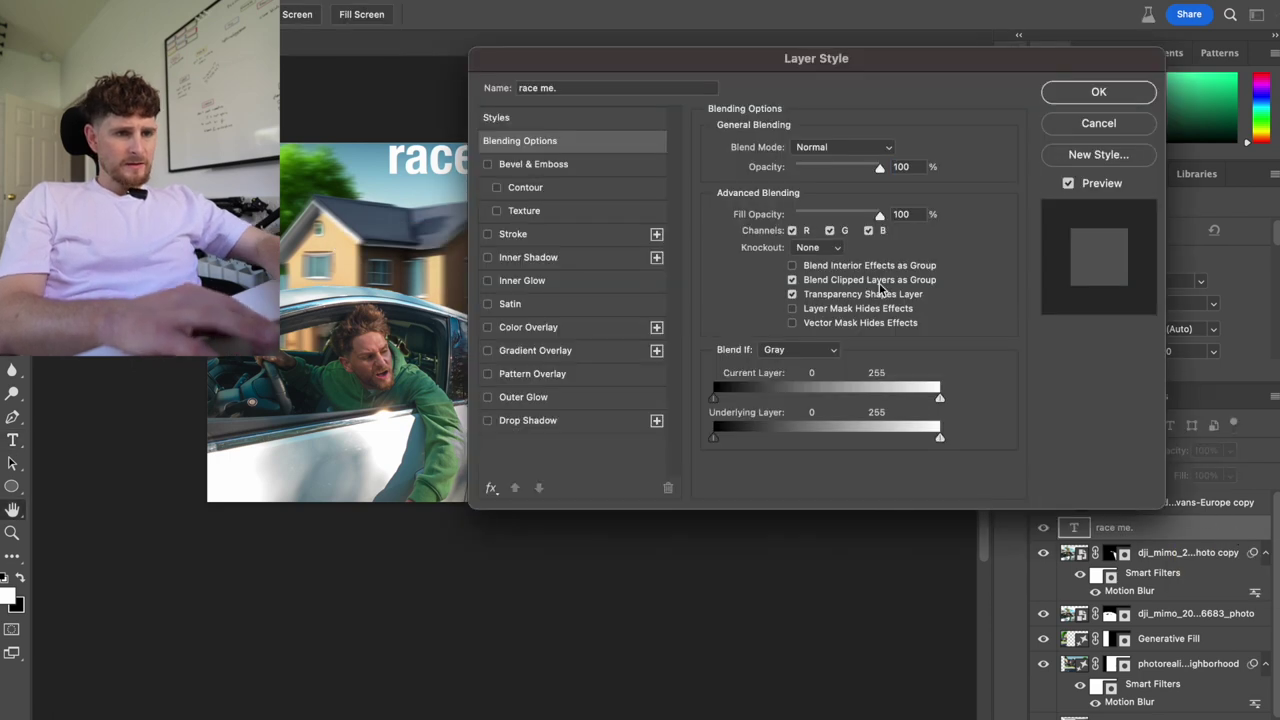
pyautogui.click(488, 234)
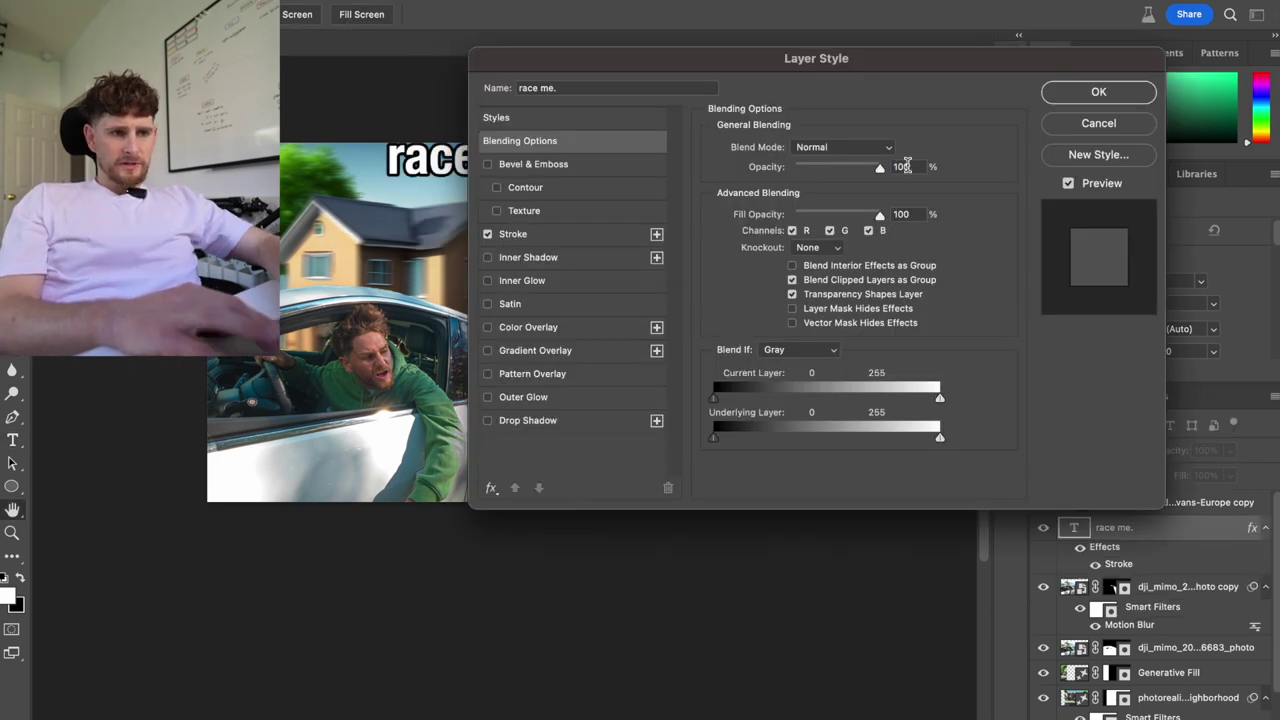
pyautogui.click(1099, 91)
# - Move the "race me." text slightly lower in the sky and enlarge it to 34 pt
pyautogui.press('v')
pyautogui.moveTo(470, 172); pyautogui.dragTo(471, 193)
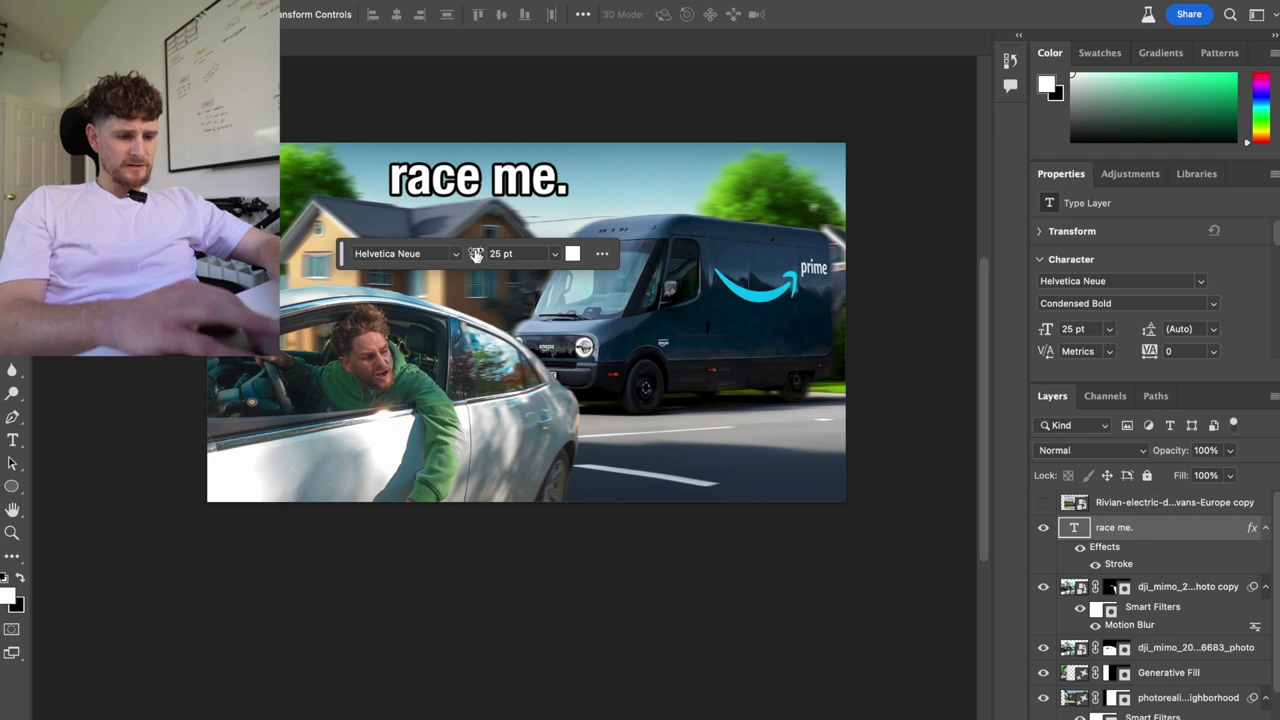
pyautogui.moveTo(475, 255); pyautogui.dragTo(486, 254)
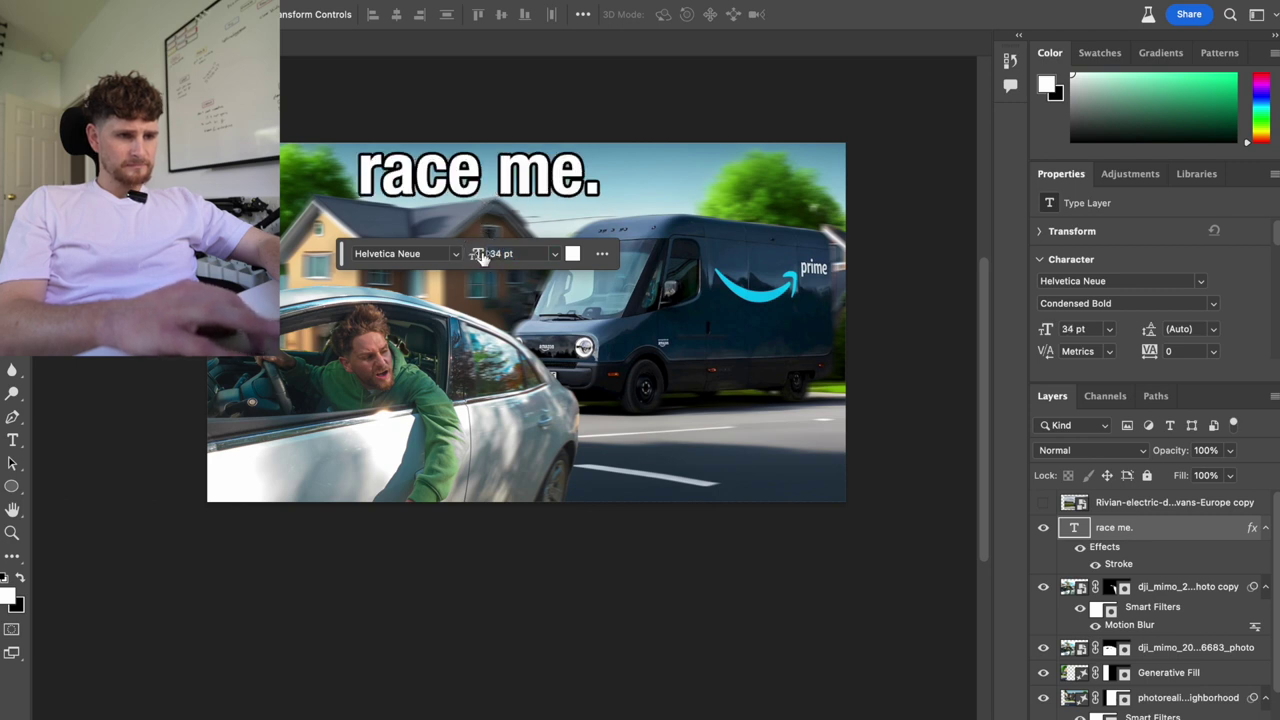
pyautogui.moveTo(478, 200); pyautogui.dragTo(475, 207)
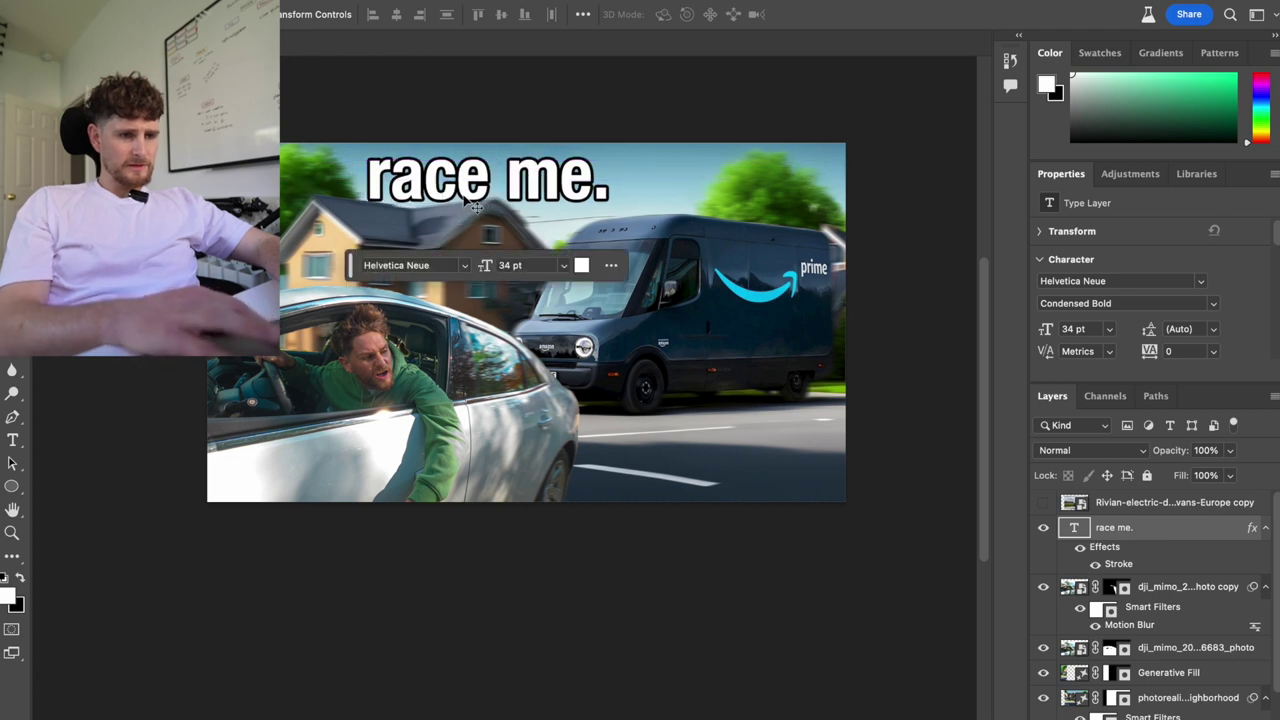
# - Apply a Motion Blur with angle 0° and distance 8 pixels to the visible delivery van layer
pyautogui.click(1176, 507)
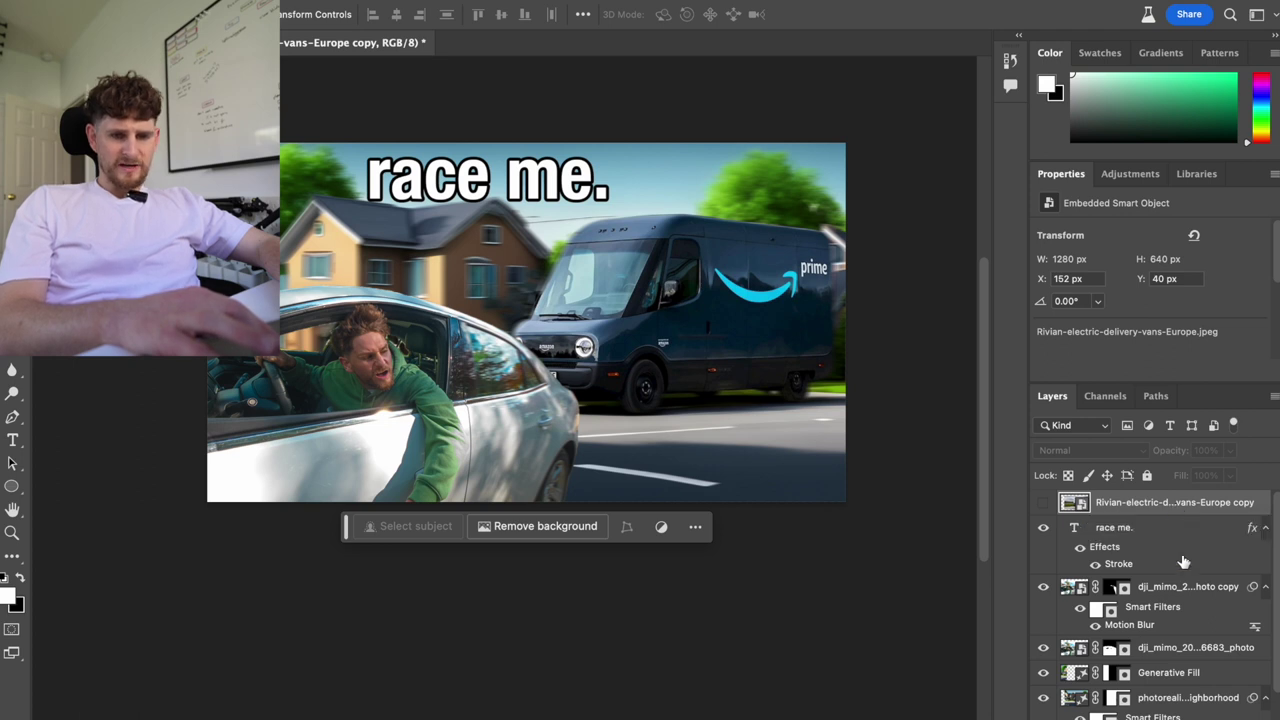
pyautogui.press('Delete')
pyautogui.scroll(-1, 1180, 624)
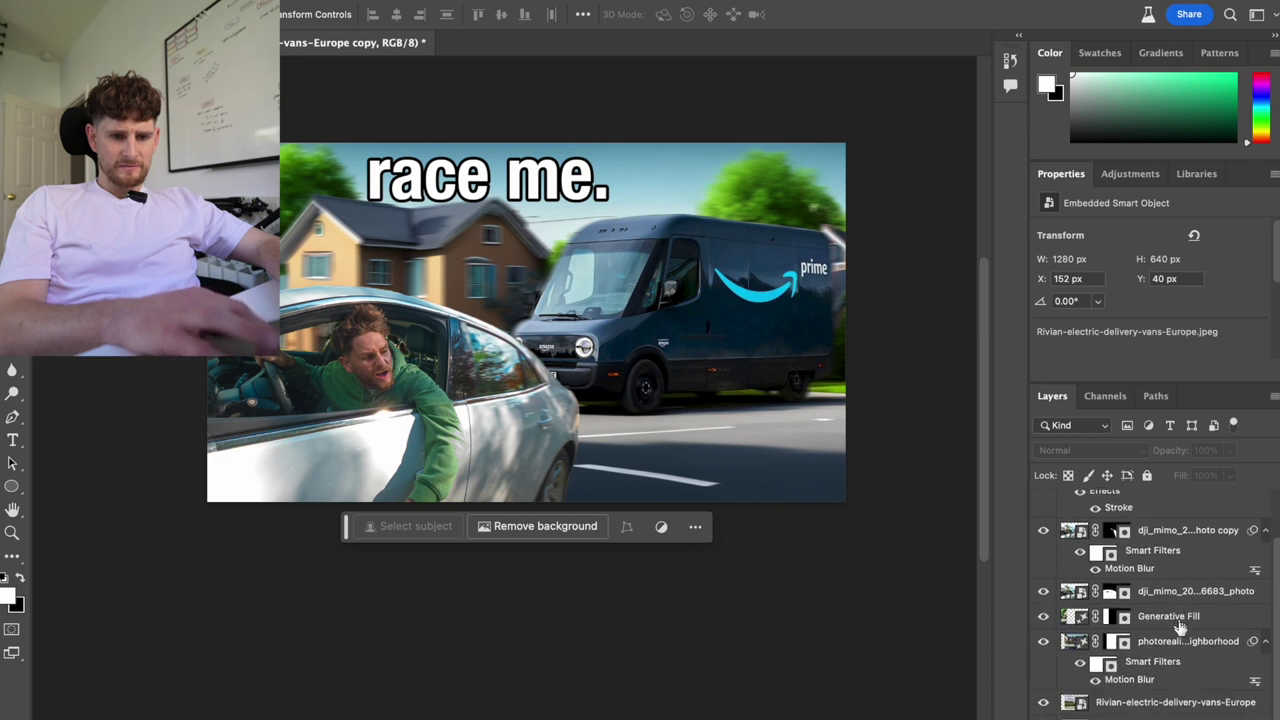
pyautogui.click(1183, 706)
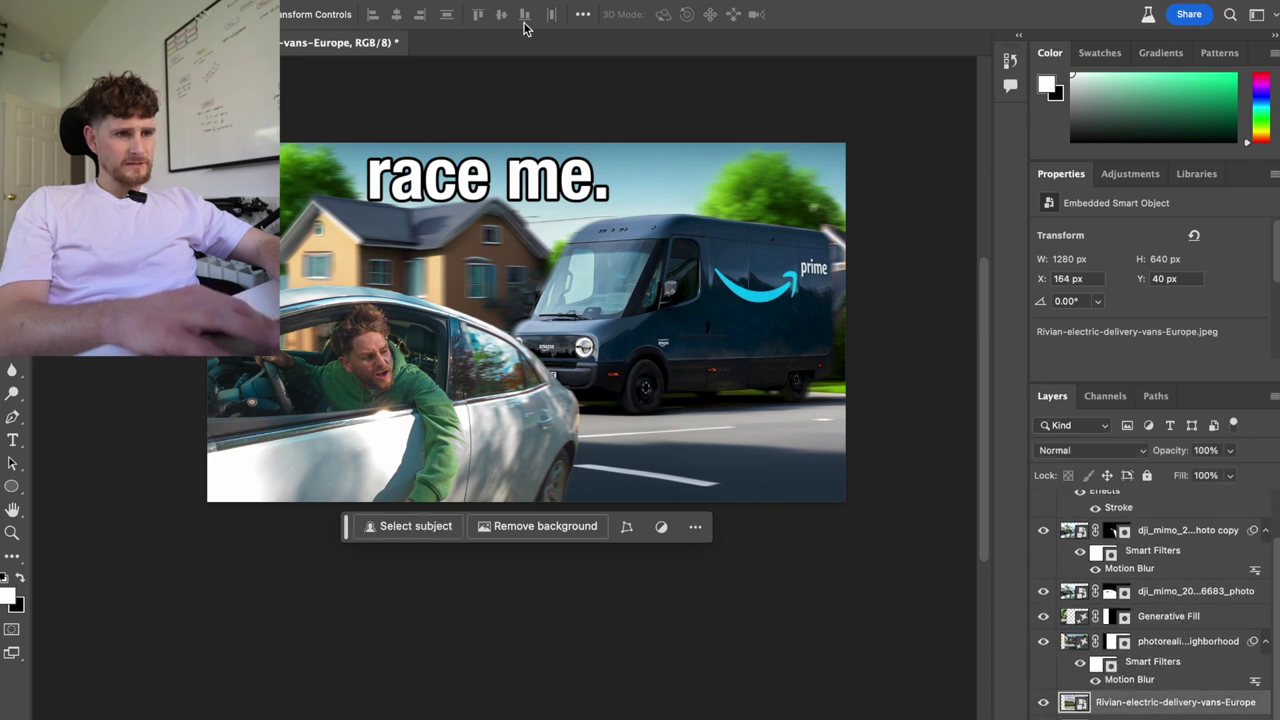
pyautogui.click(445, 2)
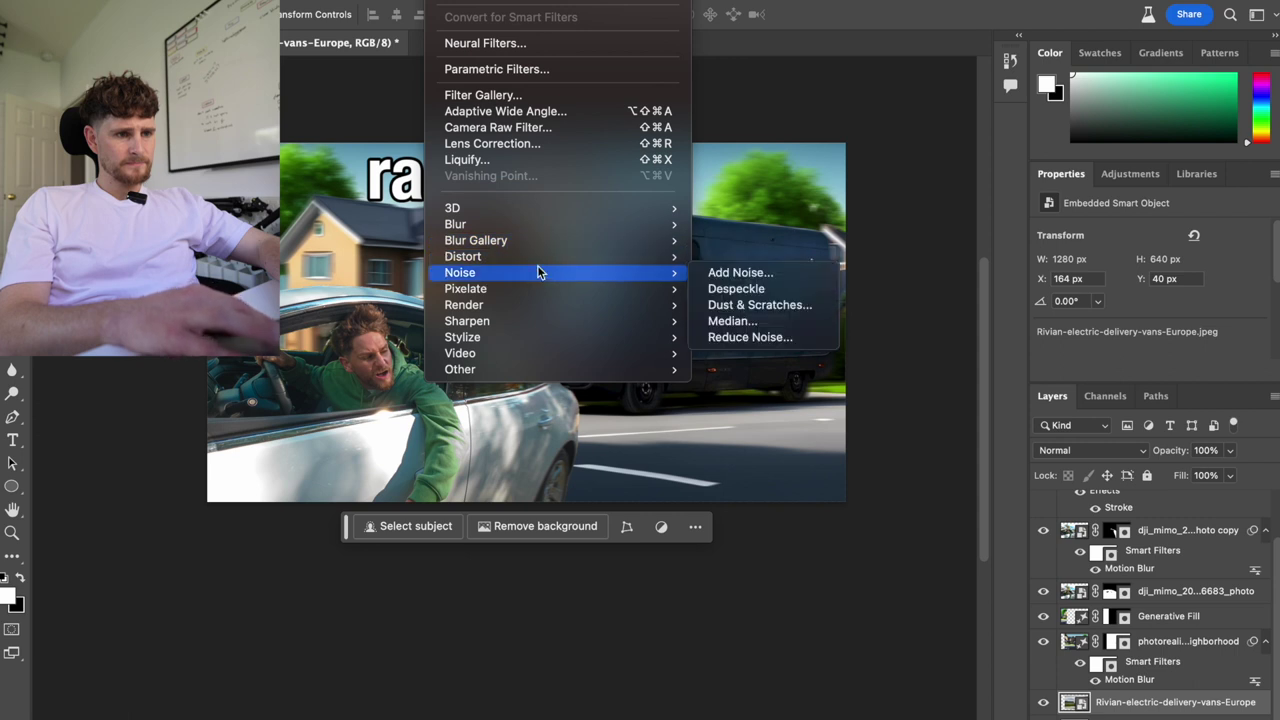
pyautogui.moveTo(594, 224)
pyautogui.click(741, 321)
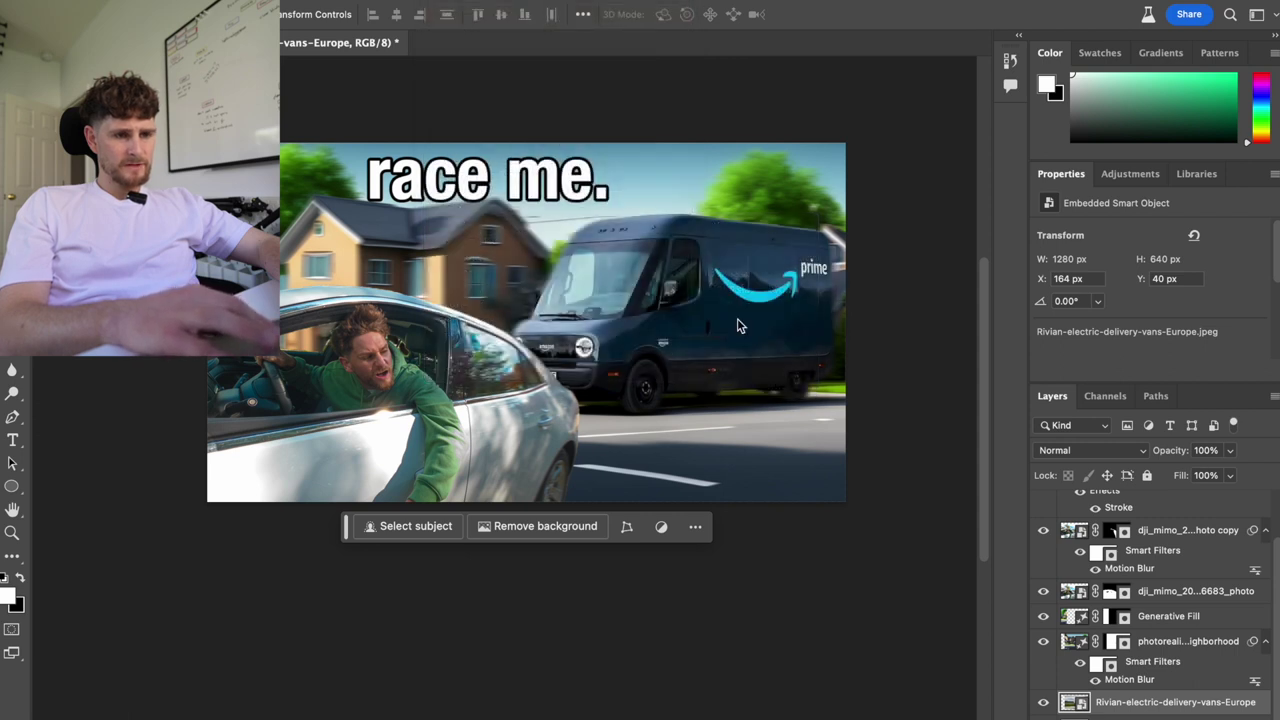
pyautogui.moveTo(795, 461)
pyautogui.mouseDown()
pyautogui.moveTo(808, 463)
pyautogui.moveTo(797, 468)
pyautogui.mouseUp()
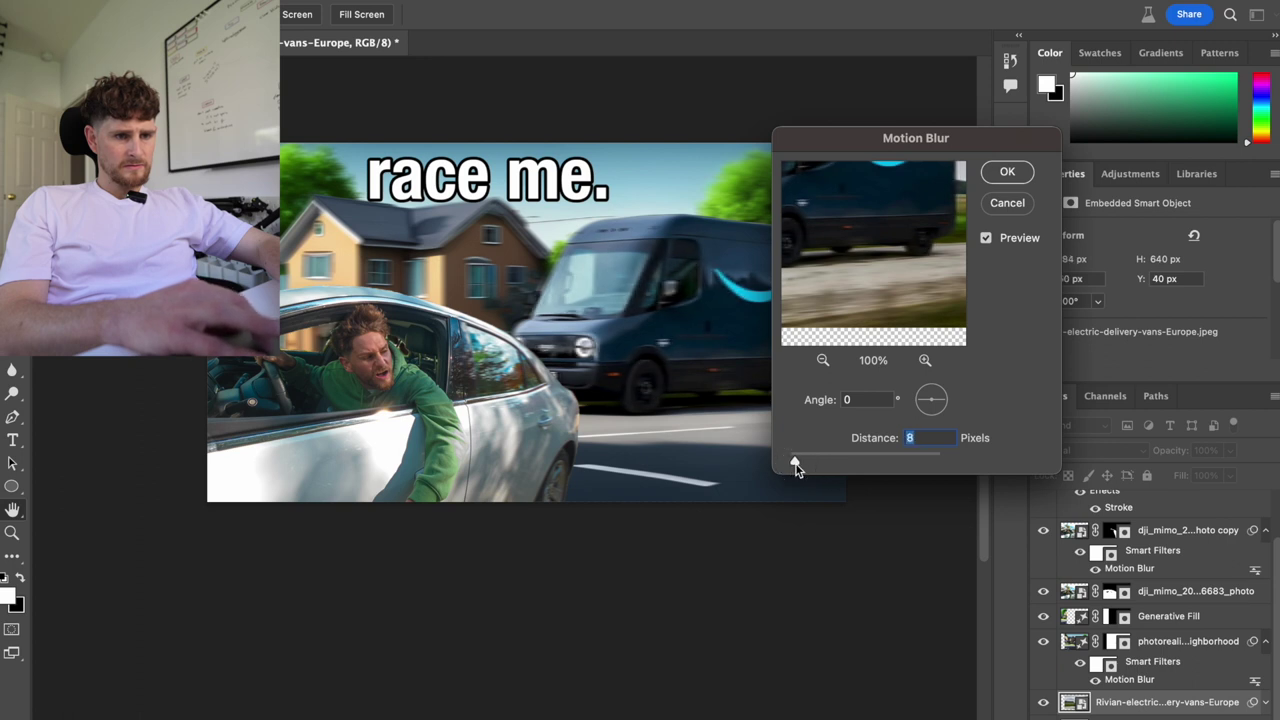
pyautogui.click(1004, 167)
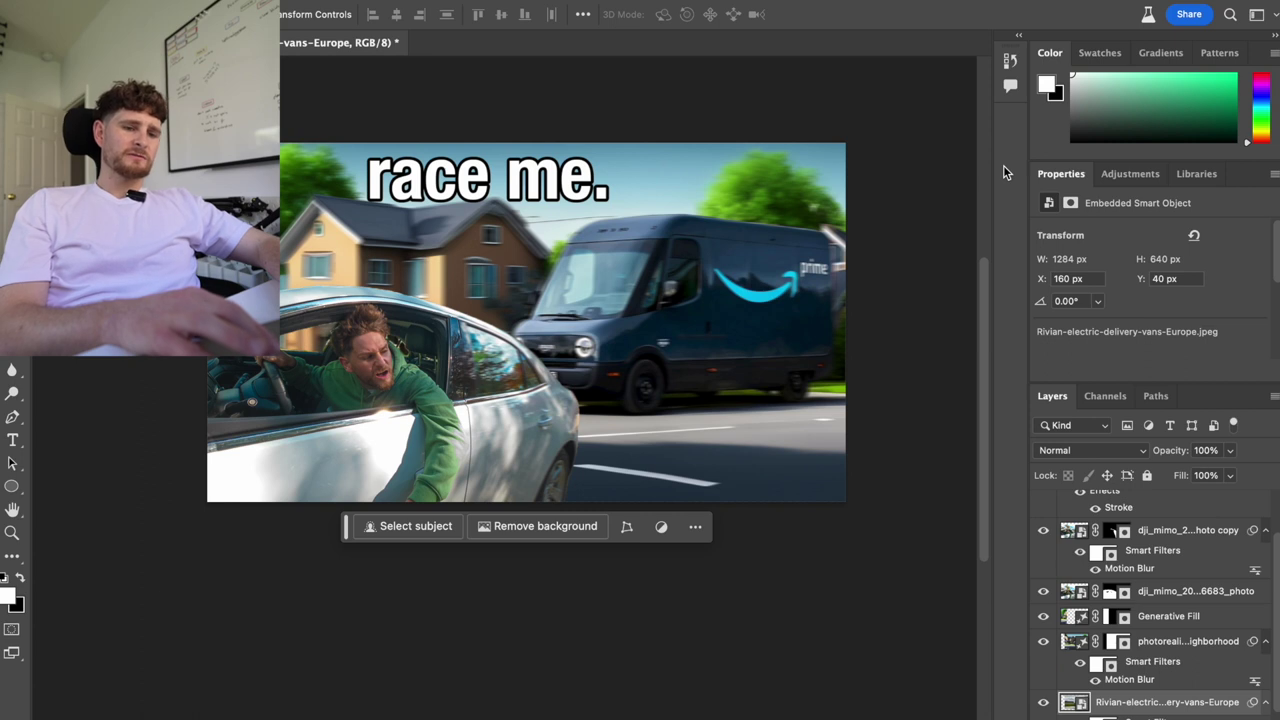
# - Hide and reshow the blurred car copy layer to compare the car's rear with and without motion blur
pyautogui.click(1220, 592)
pyautogui.scroll(2, 1220, 592)
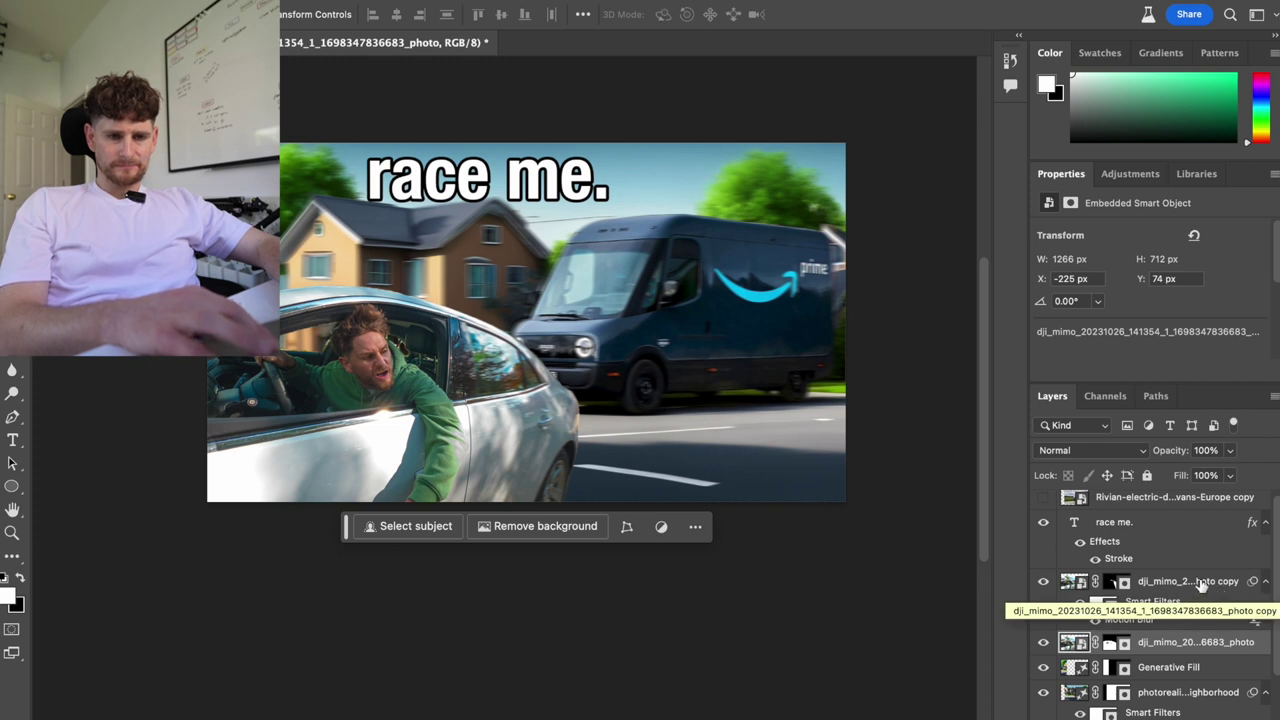
pyautogui.click(1043, 586)
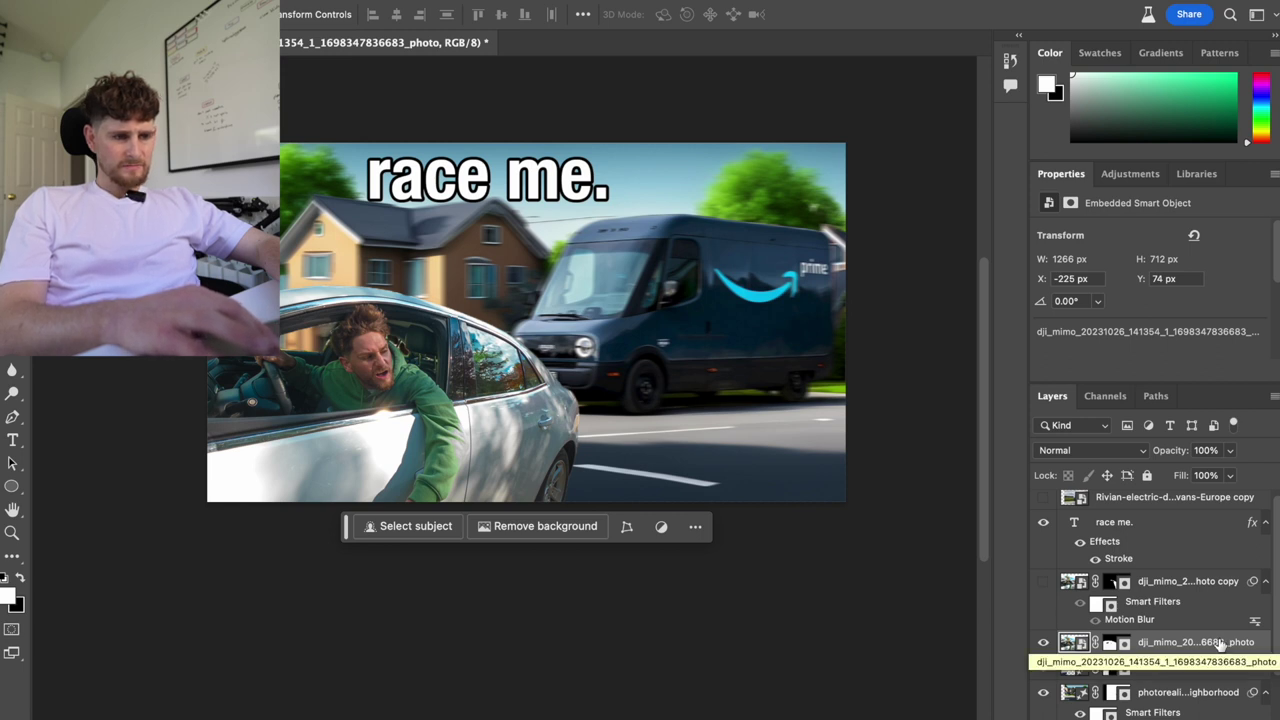
pyautogui.click(1043, 586)
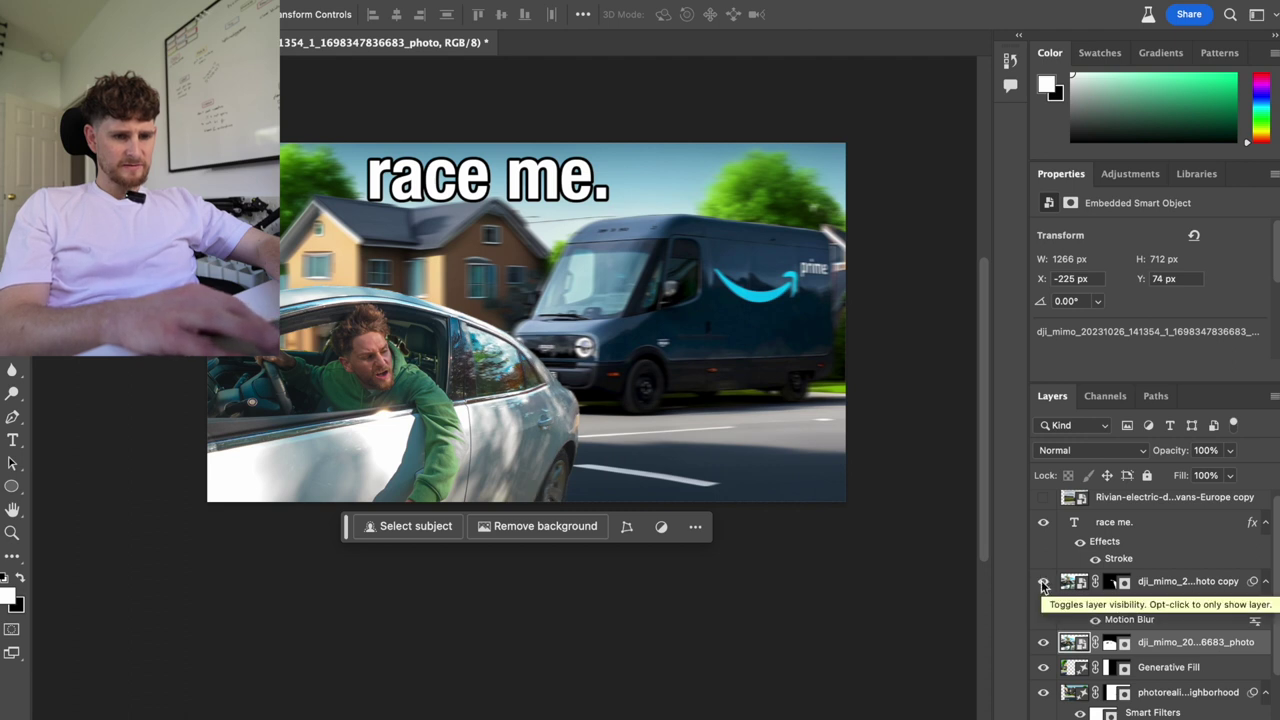
# - Try enlarging and repositioning the two car photo layers together with Free Transform, undoing the changes
pyautogui.click(1214, 582)
pyautogui.press('super+t')
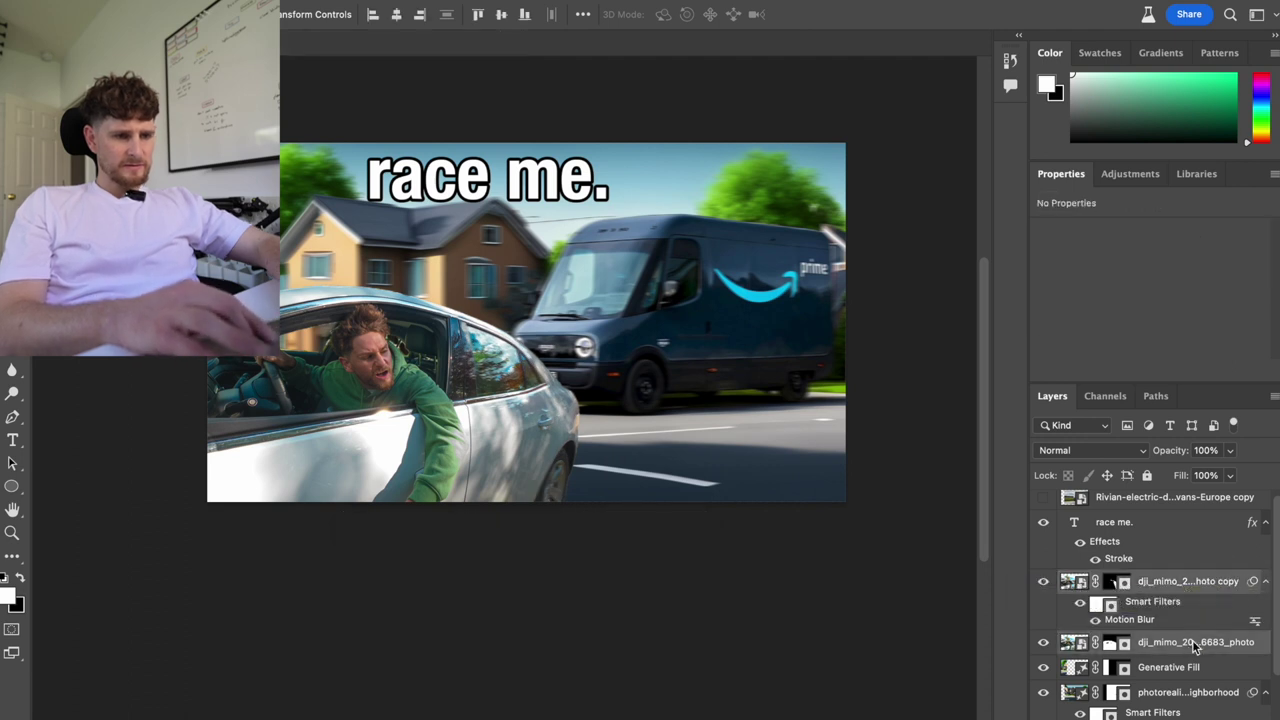
pyautogui.click(600, 316)
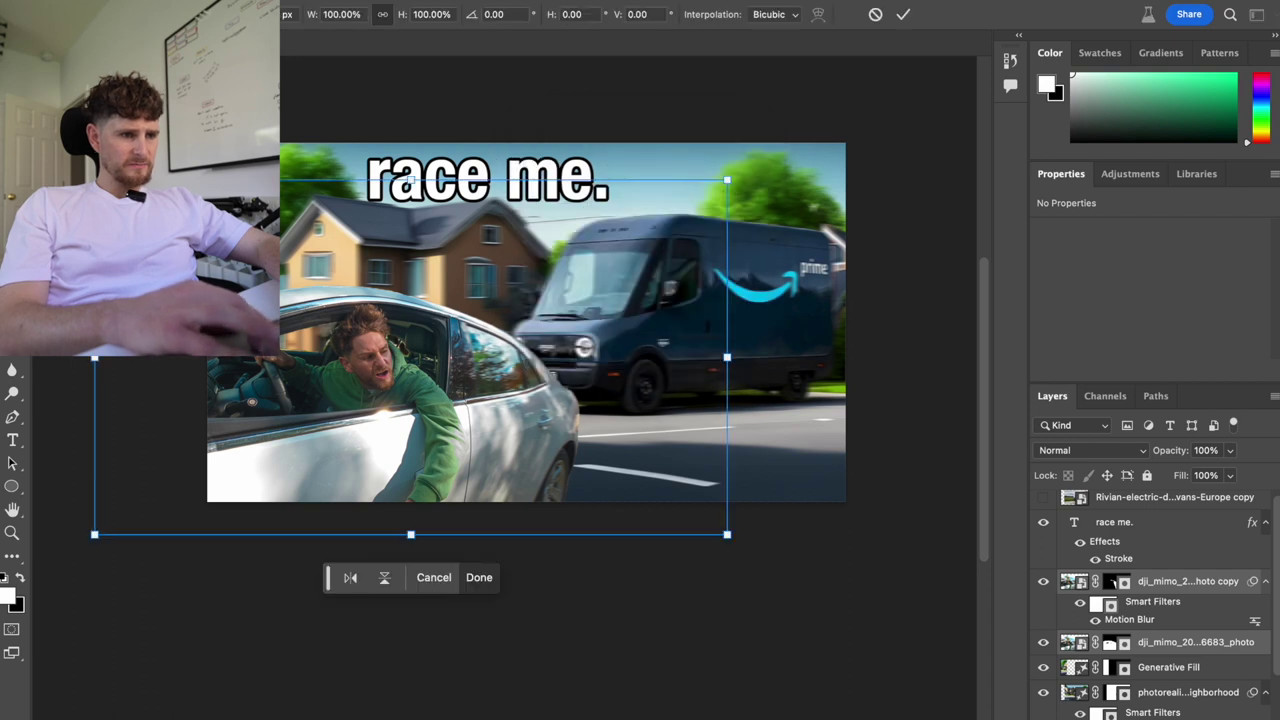
pyautogui.moveTo(82, 172); pyautogui.dragTo(46, 54)
pyautogui.moveTo(461, 361); pyautogui.dragTo(597, 422)
pyautogui.hotkey('ctrl', 'z')
pyautogui.hotkey('ctrl', 'z')
pyautogui.hotkey('ctrl', 'z')
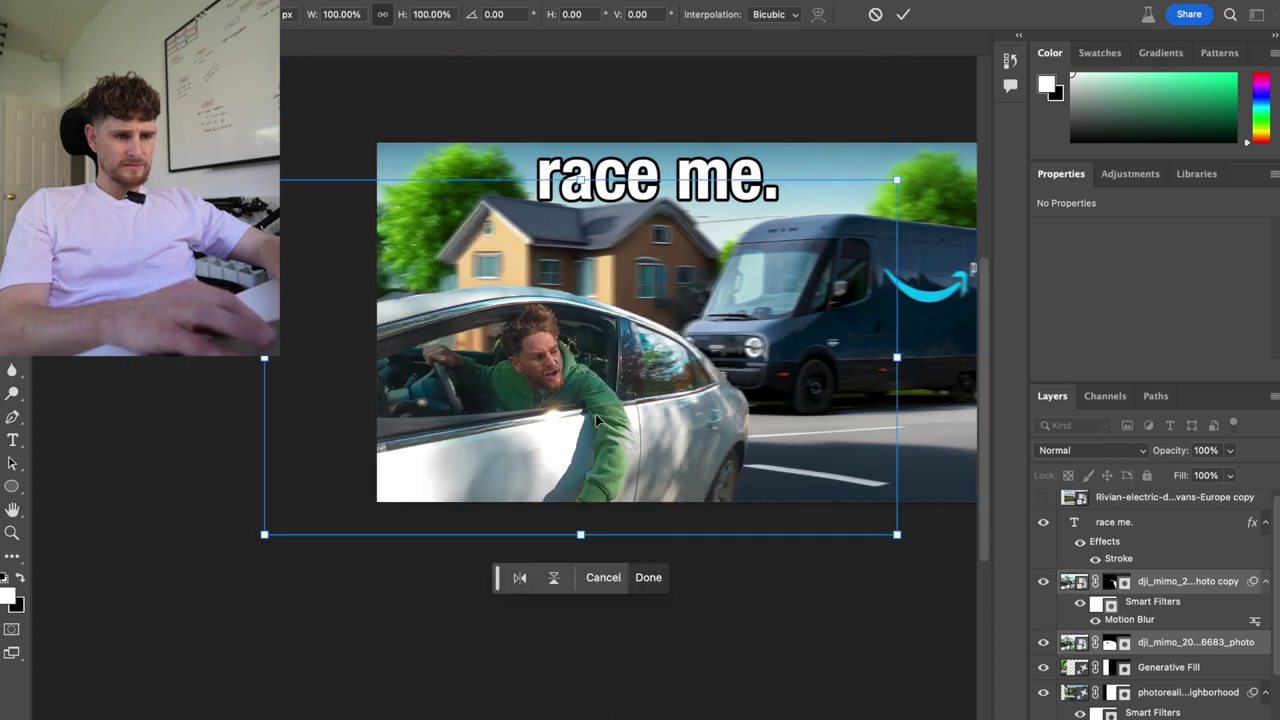
pyautogui.press('Return')
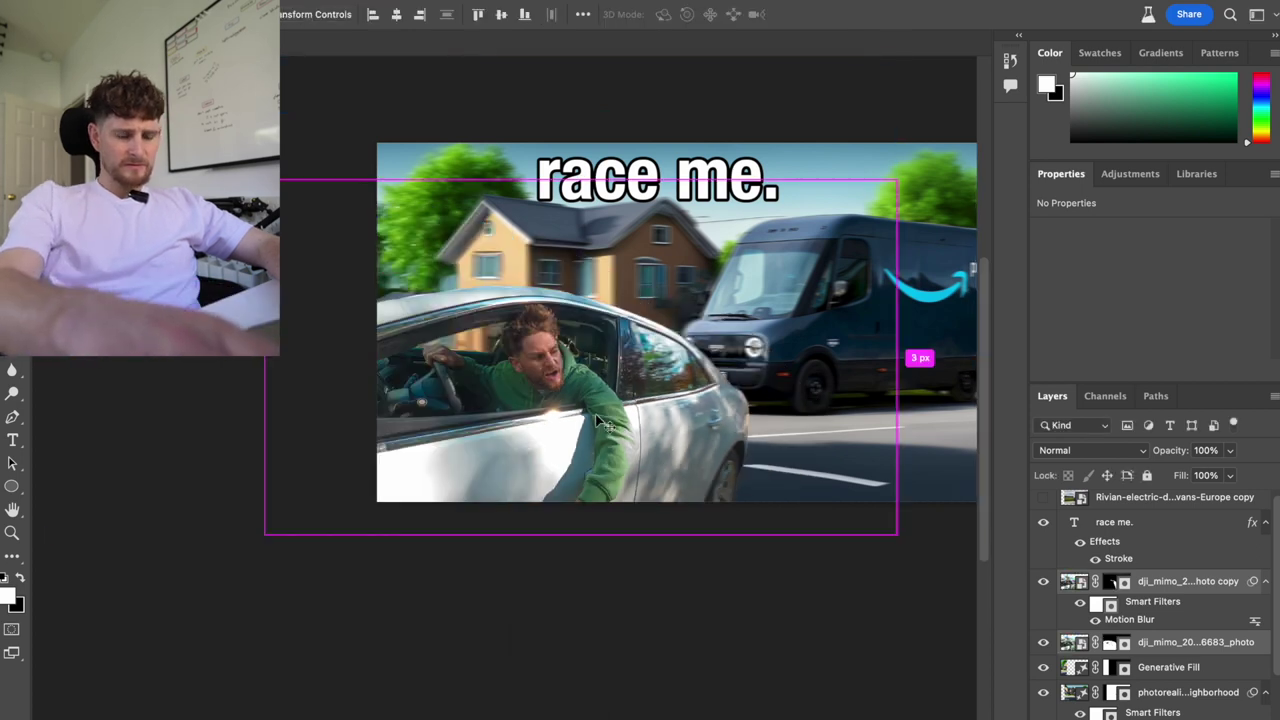
# - Save the document as Thumb.psd in the thumb folder of 019 - Side Quest Vlog 10/23/23, with Maximize Compatibility enabled
pyautogui.hotkey('ctrl', '-')
pyautogui.hotkey('ctrl', '-')
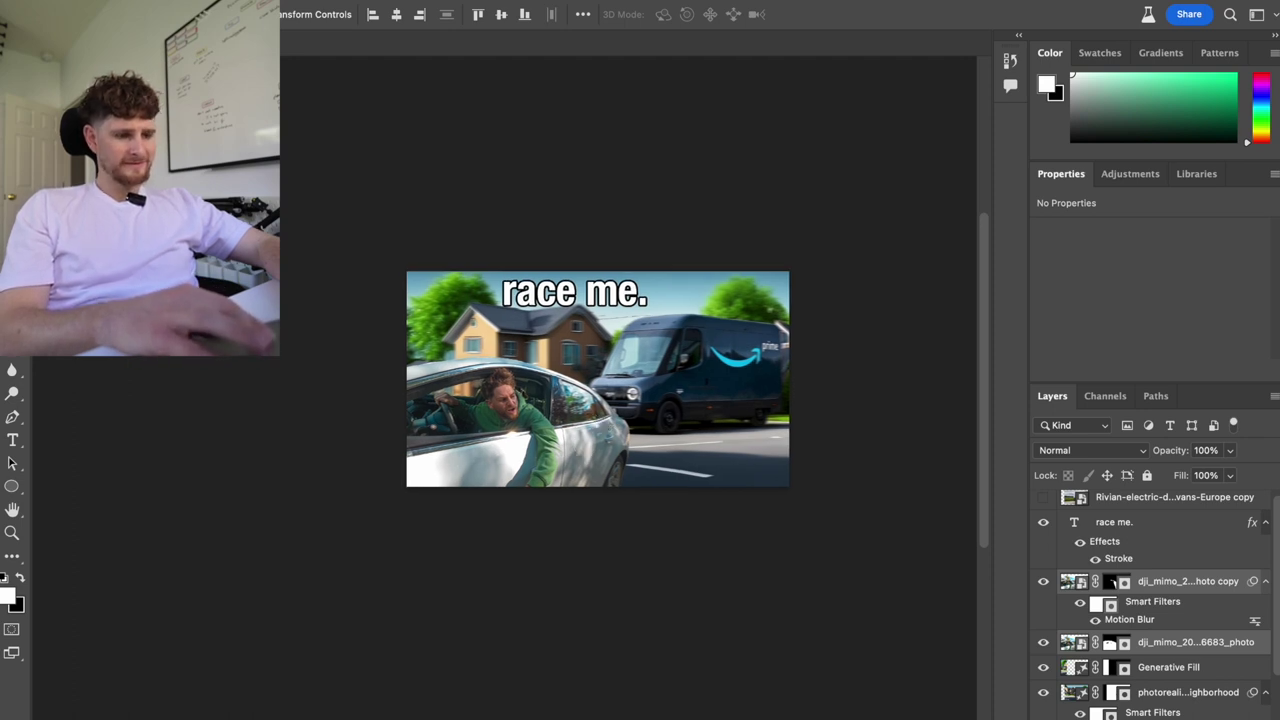
pyautogui.press('super+s')
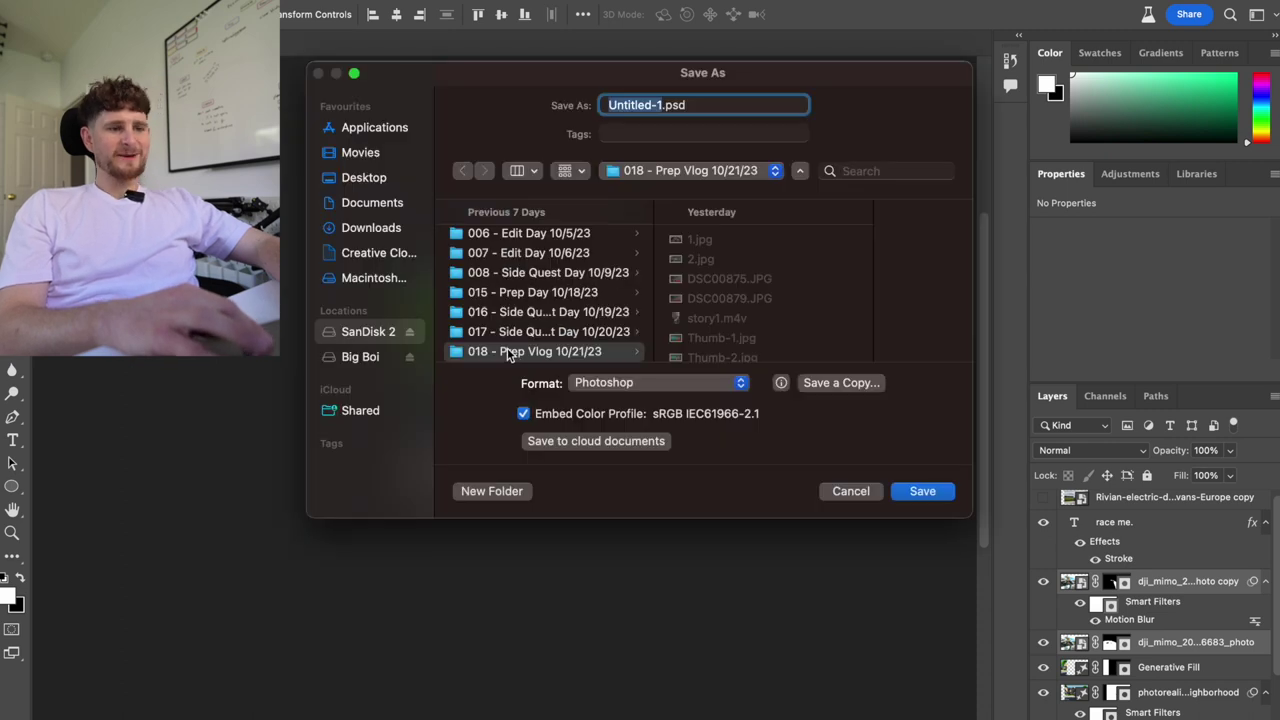
pyautogui.scroll(-5, 510, 345)
pyautogui.scroll(3, 515, 280)
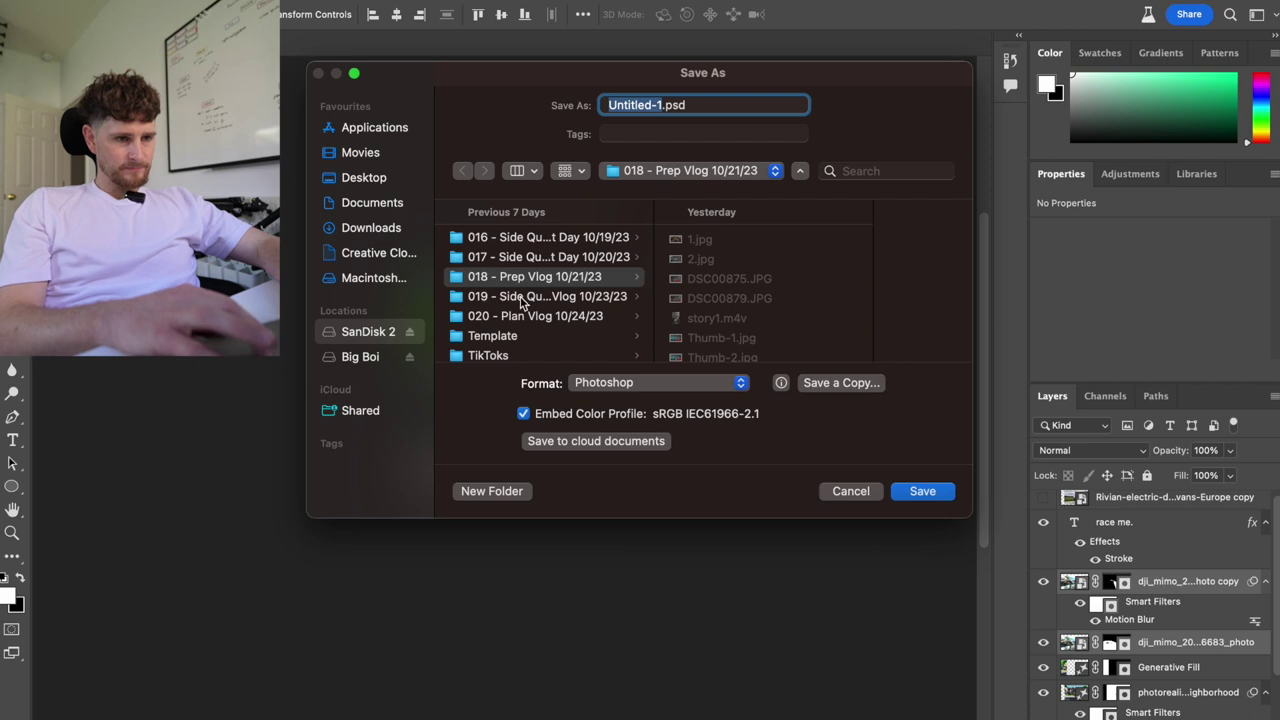
pyautogui.click(520, 298)
pyautogui.click(710, 279)
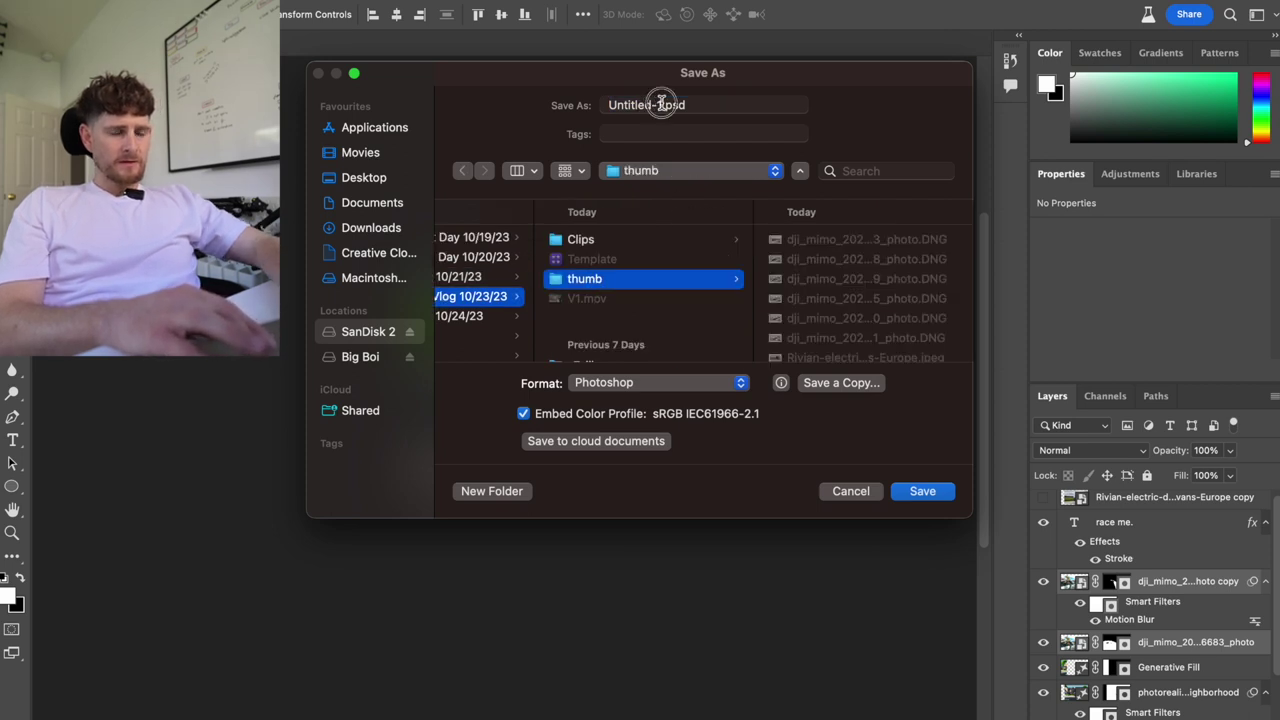
pyautogui.click(661, 104)
pyautogui.write('Thumb')
pyautogui.press('Return')
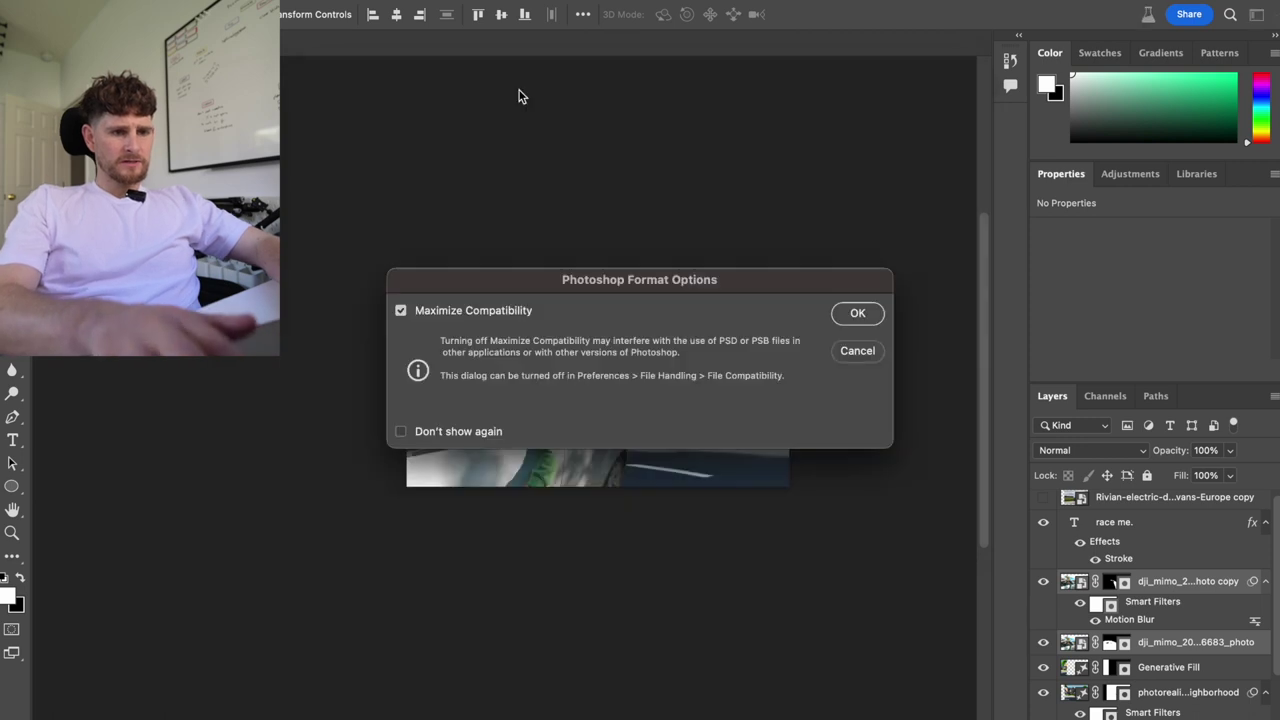
pyautogui.click(849, 316)
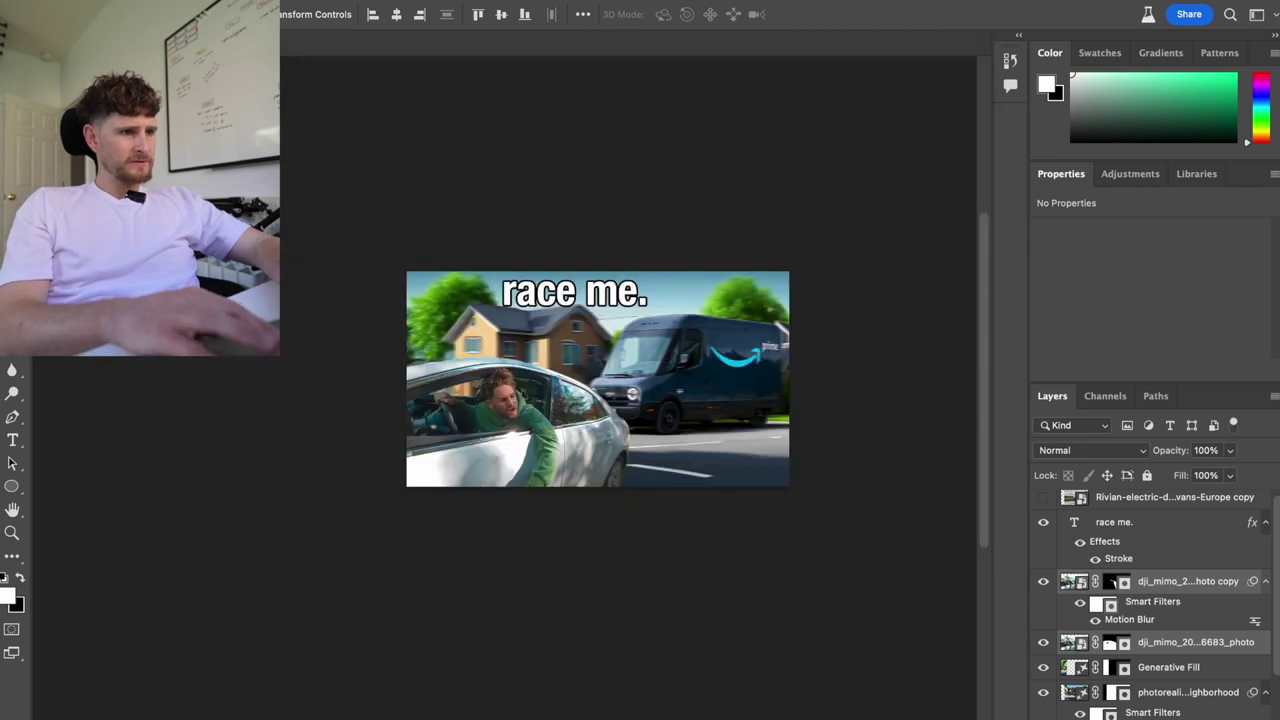
# - Export the thumbnail with Save for Web as a JPEG Medium file at quality 30, named 1.jpg, in the thumb folder
pyautogui.click(175, 2)
pyautogui.moveTo(340, 253)
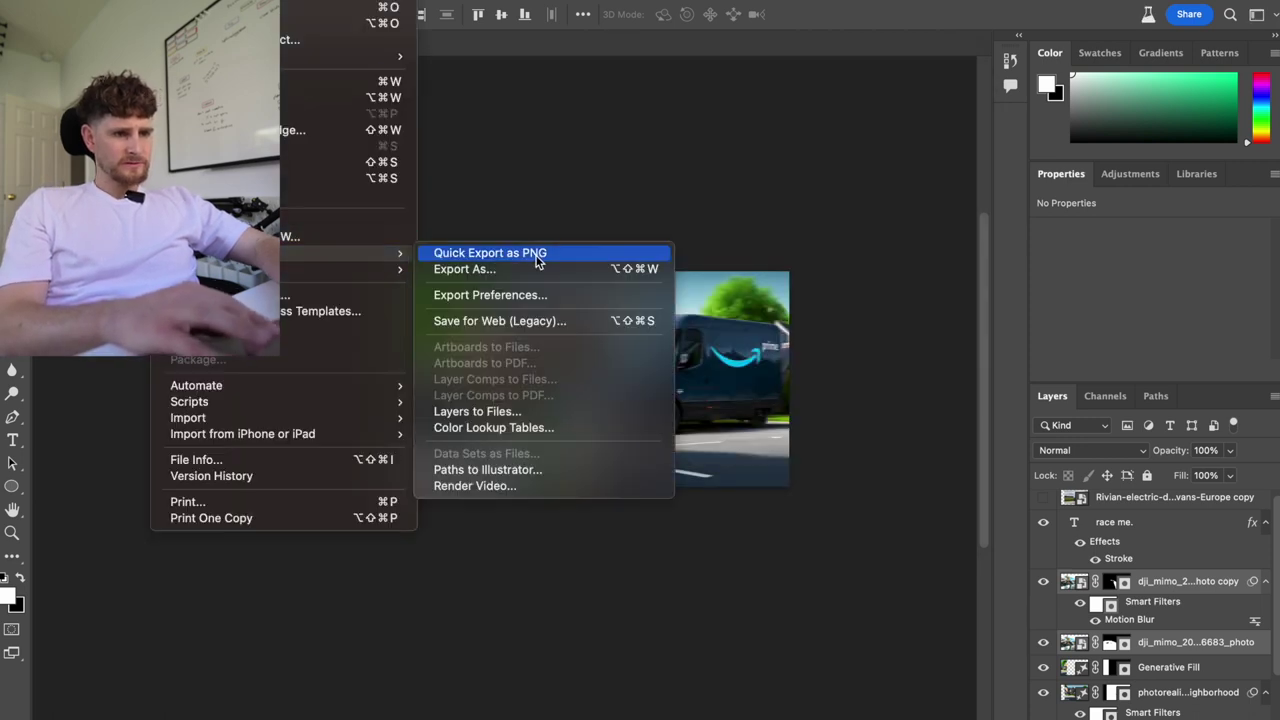
pyautogui.click(540, 320)
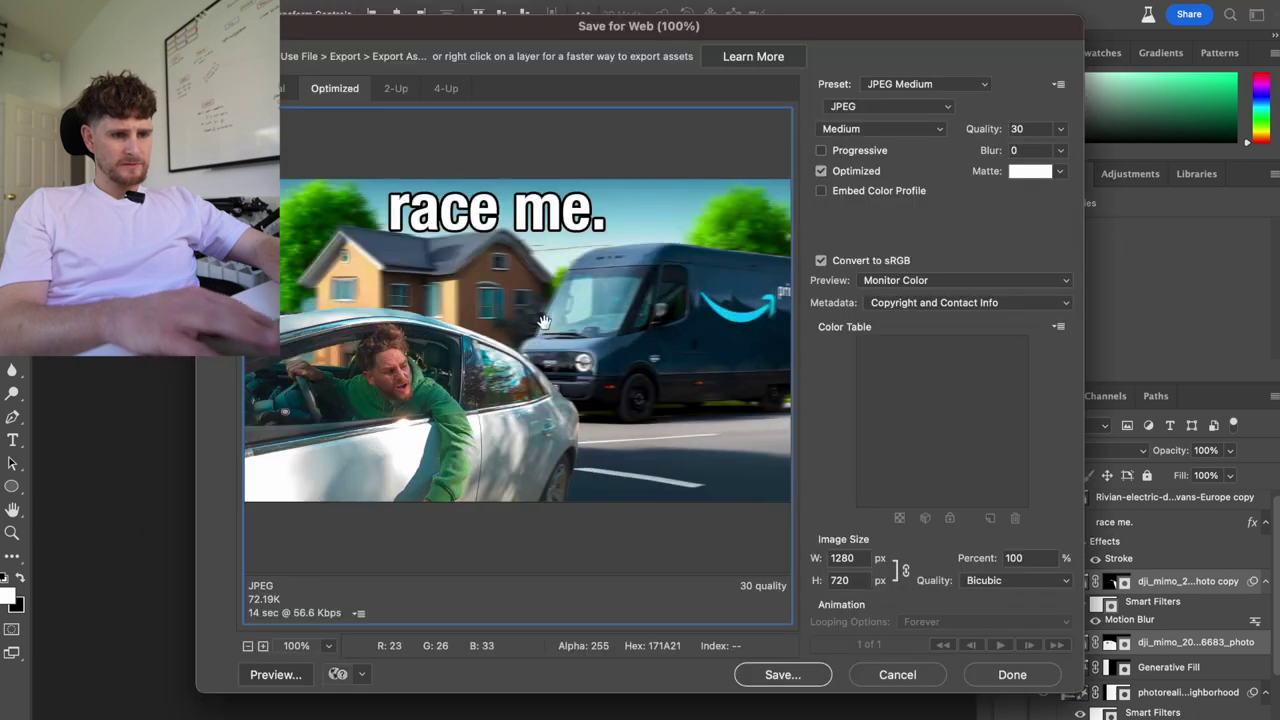
pyautogui.click(780, 674)
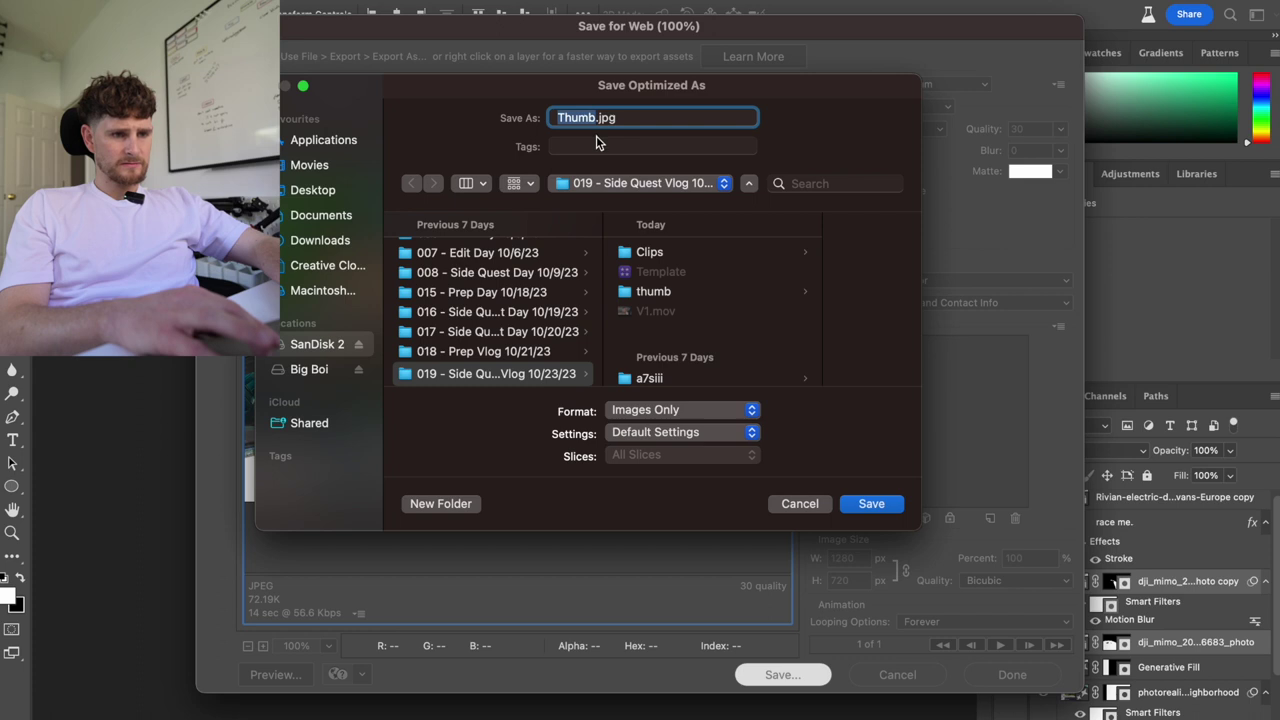
pyautogui.write('1')
pyautogui.click(655, 293)
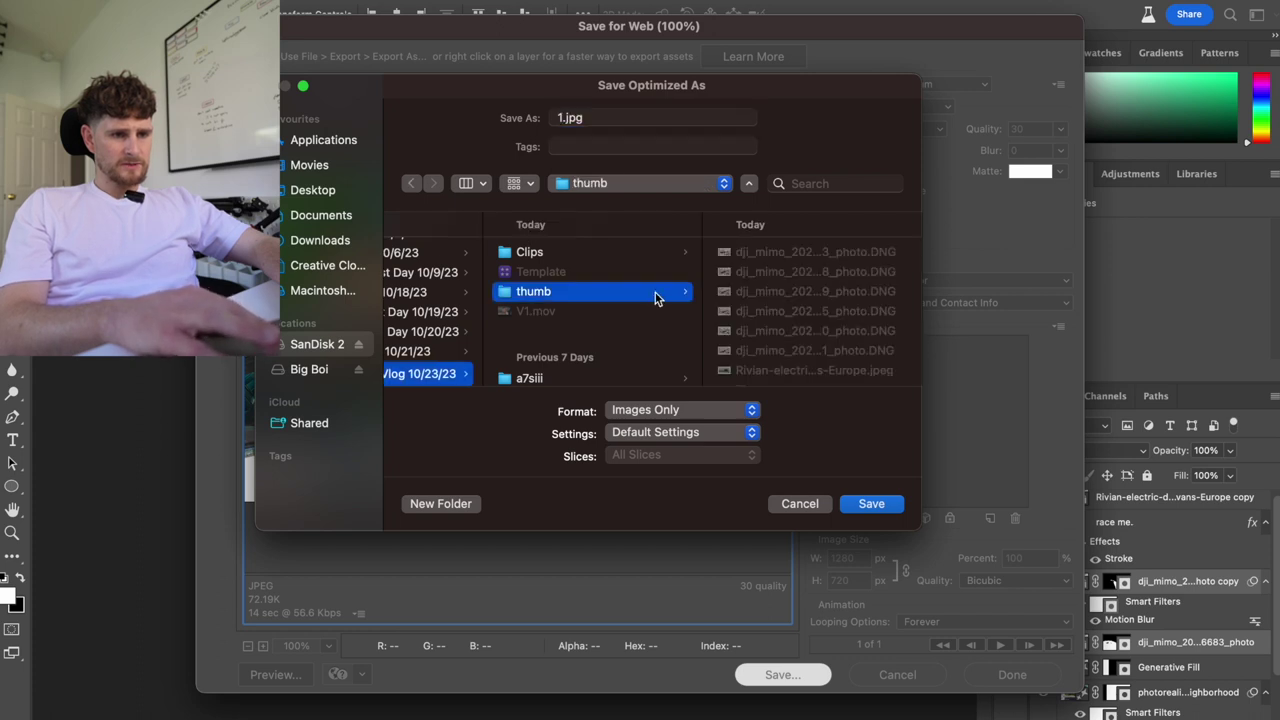
pyautogui.click(871, 504)
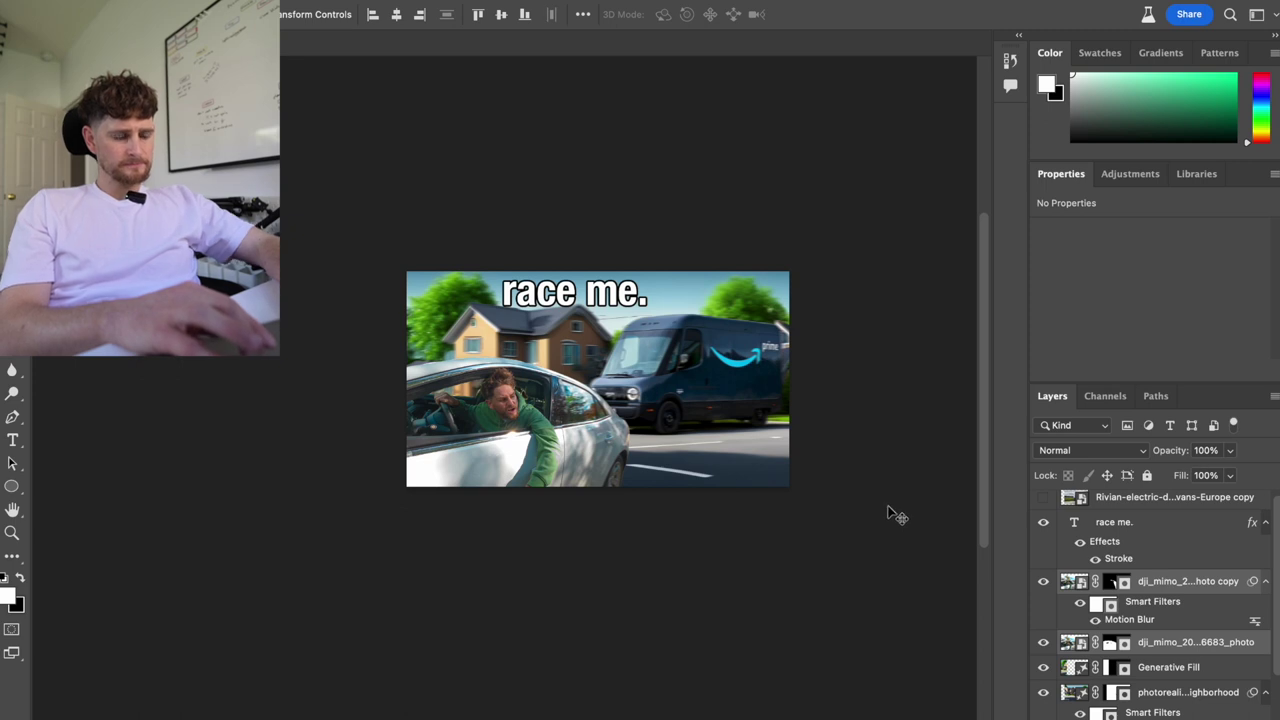
# - Quit Photoshop, saving the changes to Thumb.psd, and bring the browser window to the front
pyautogui.press('super+q')
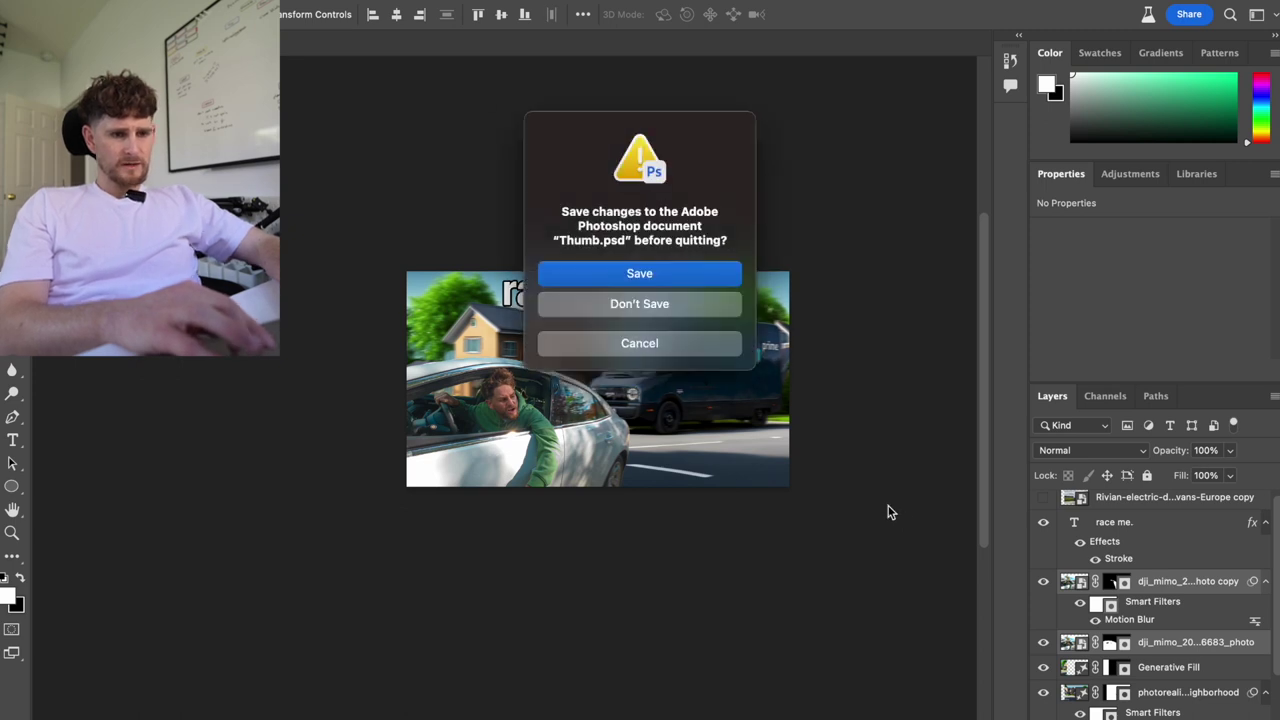
pyautogui.click(673, 276)
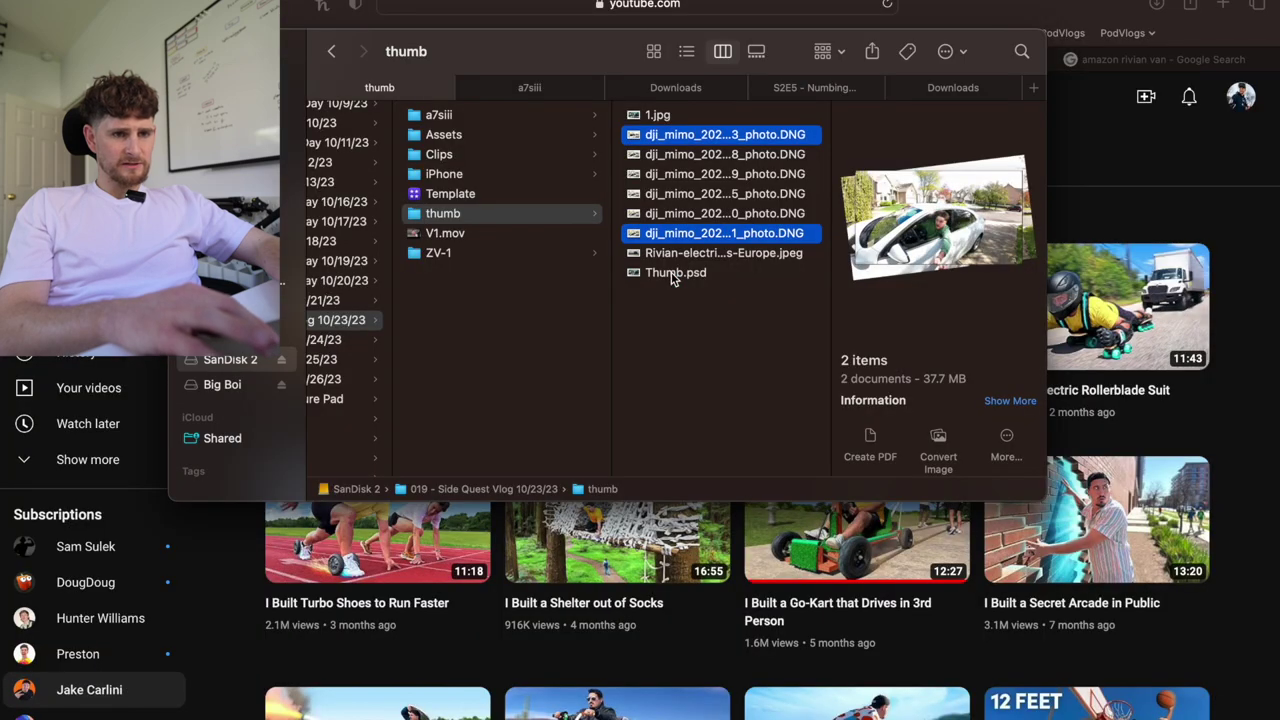
pyautogui.click(1033, 12)
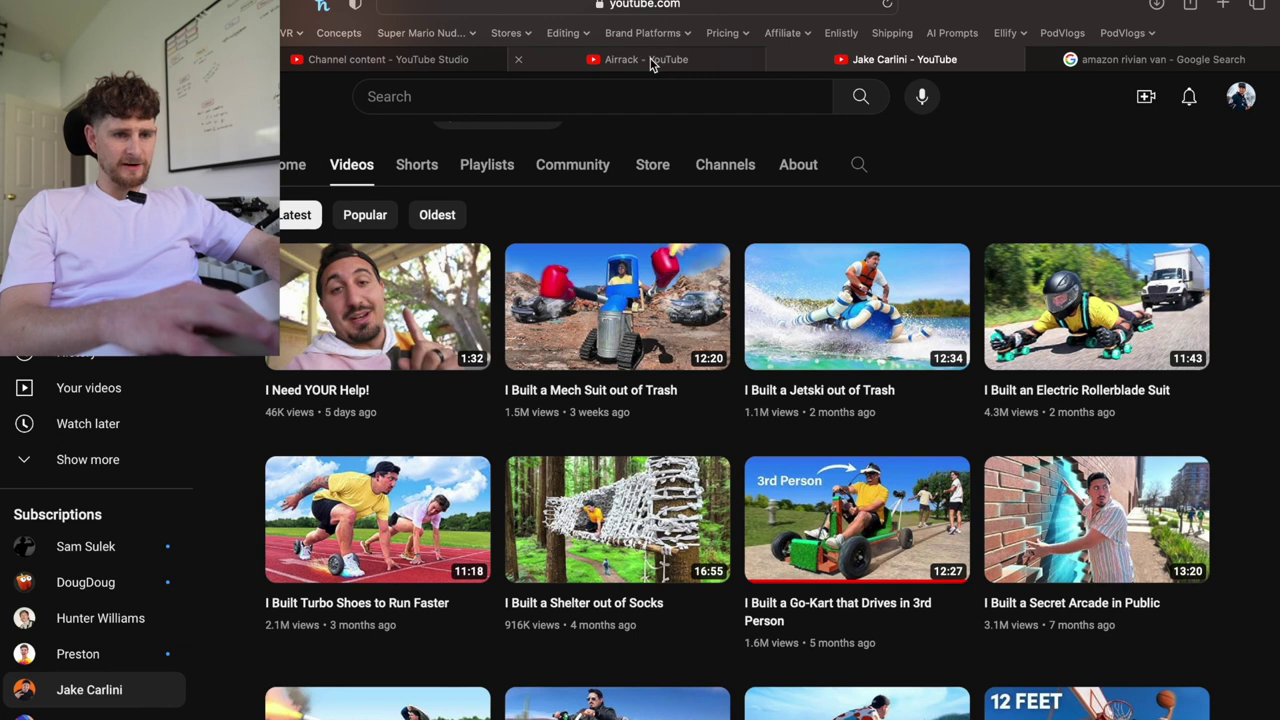
# - Open the details page of the Prep Vlog 019 - I Raced the Amazon Driver video in YouTube Studio
pyautogui.moveTo(651, 64)
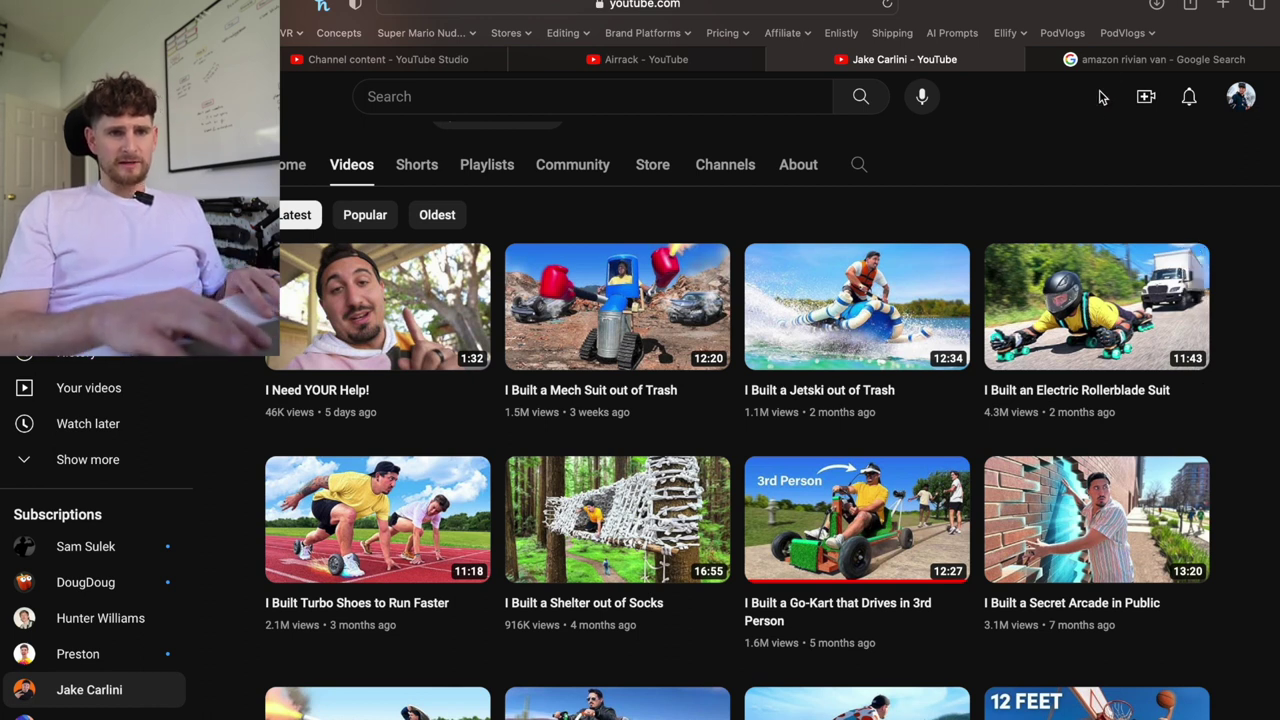
pyautogui.click(1112, 60)
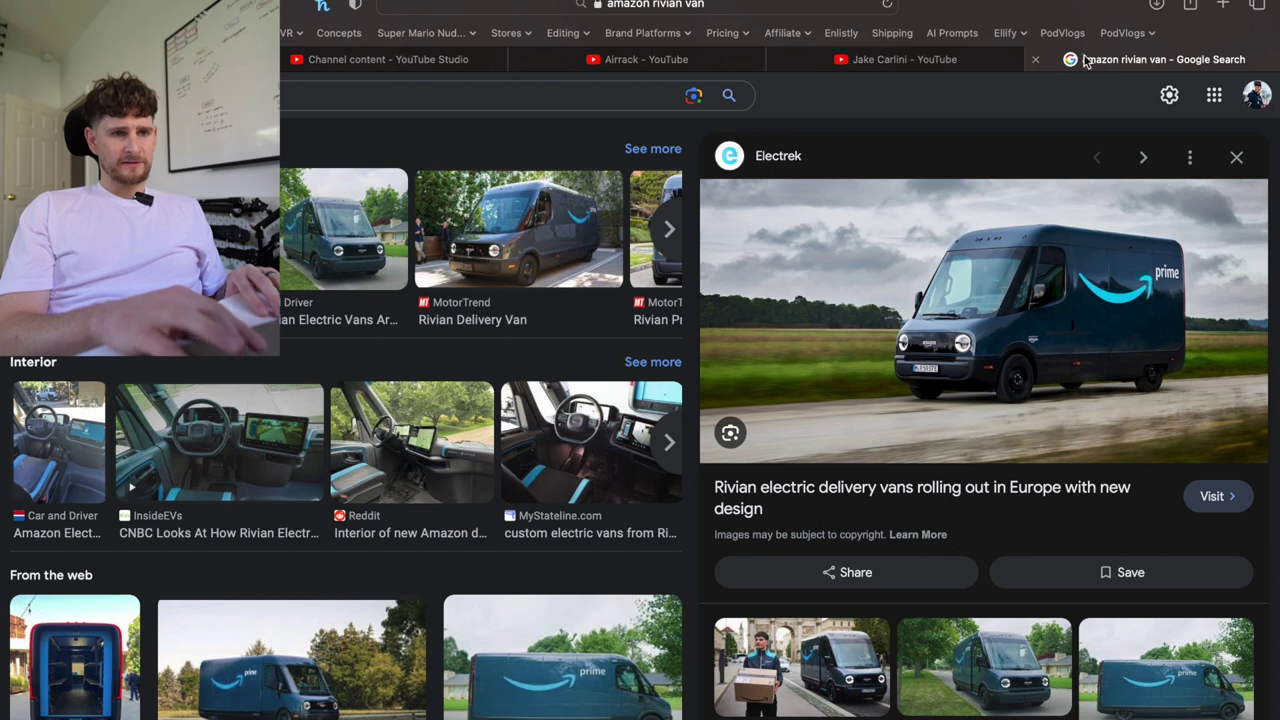
pyautogui.click(900, 59)
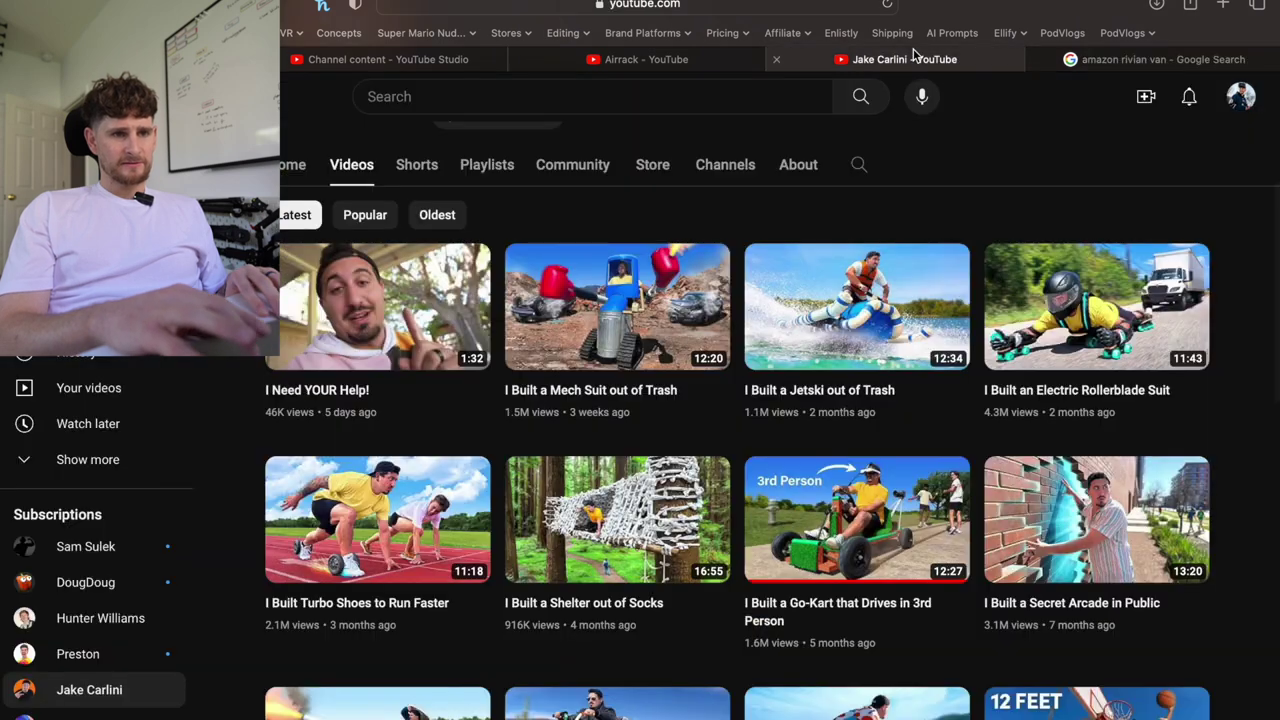
pyautogui.click(343, 59)
pyautogui.moveTo(420, 373)
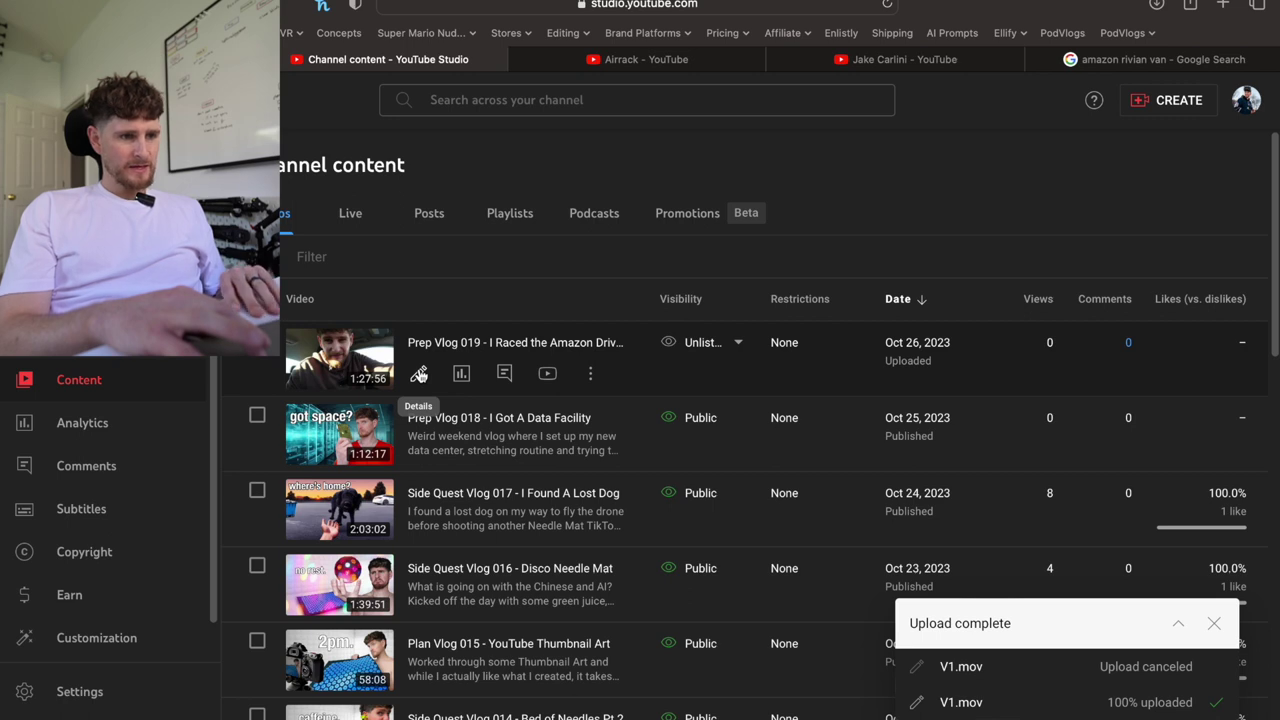
pyautogui.click(419, 373)
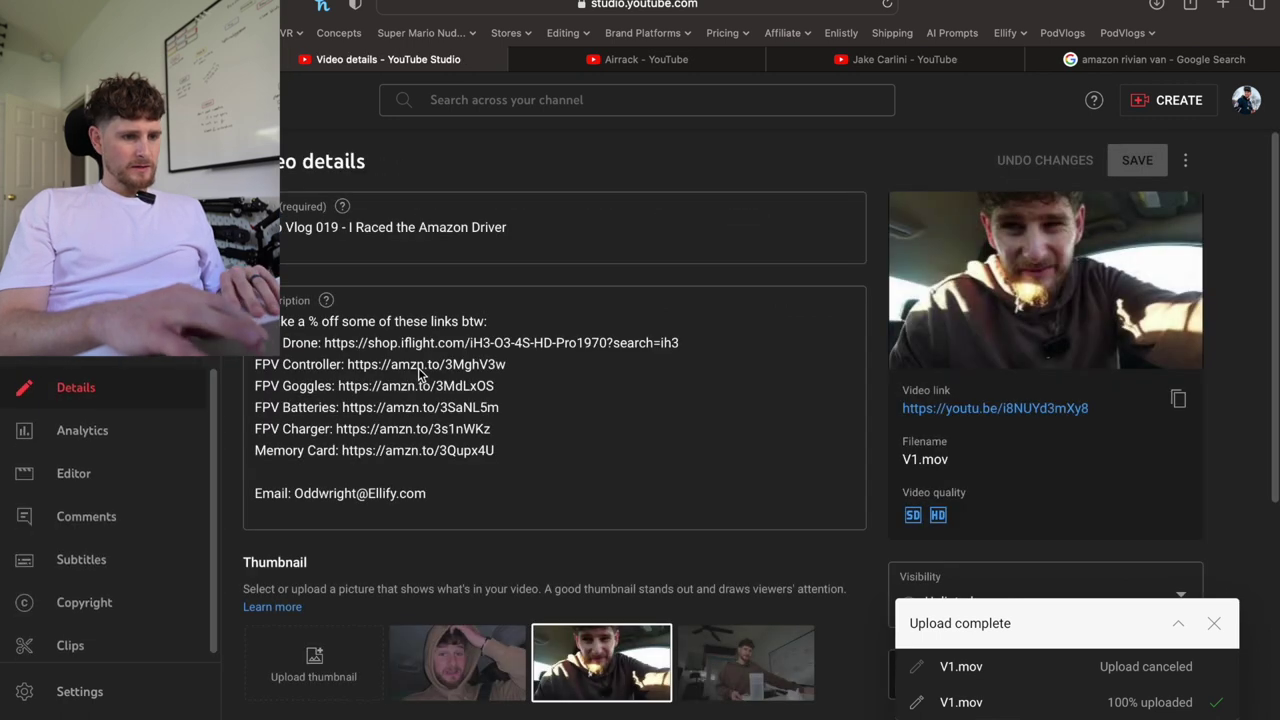
# - Upload 1.jpg from the thumb folder of 019 - Side Quest Vlog 10/23/23 as the video's thumbnail
pyautogui.click(307, 656)
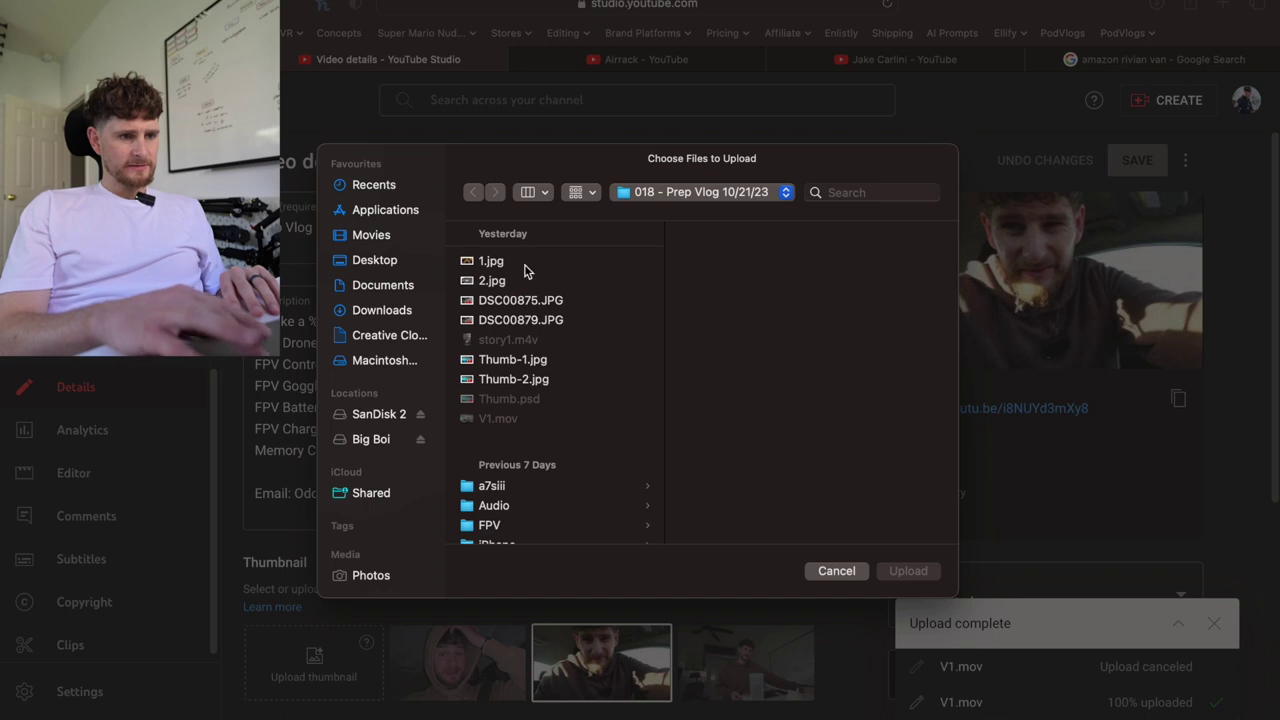
pyautogui.click(708, 192)
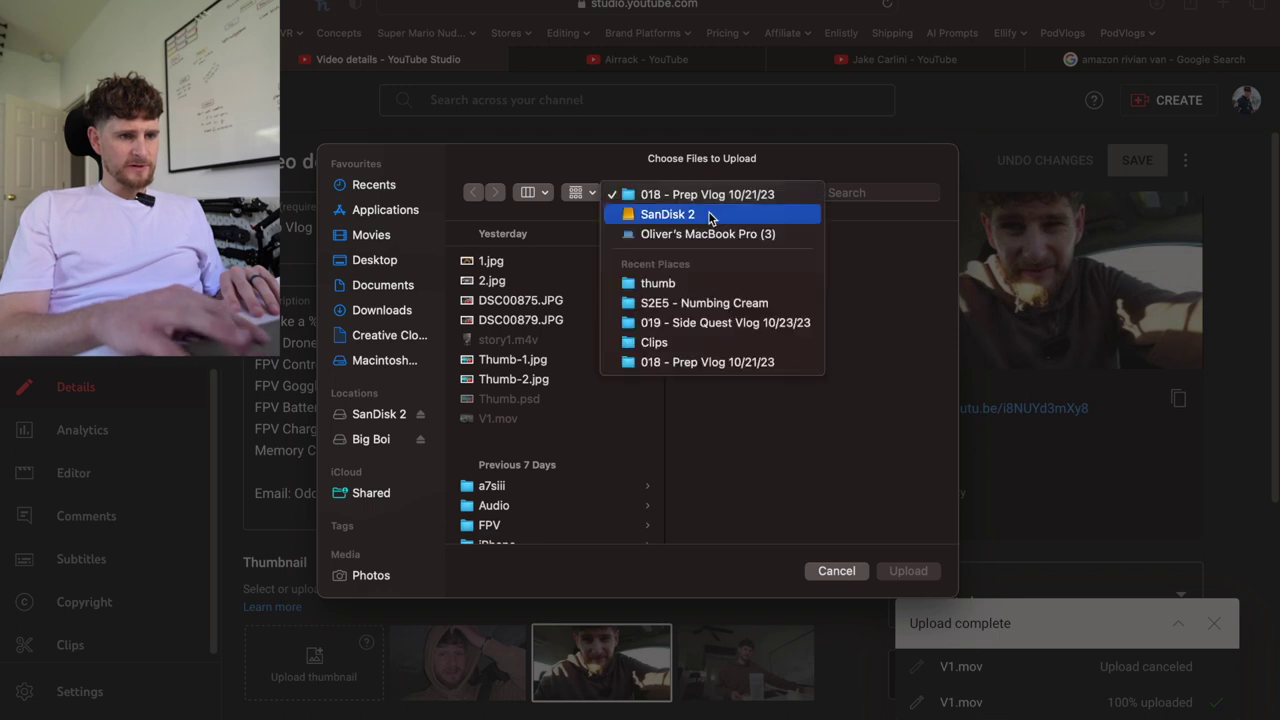
pyautogui.click(684, 323)
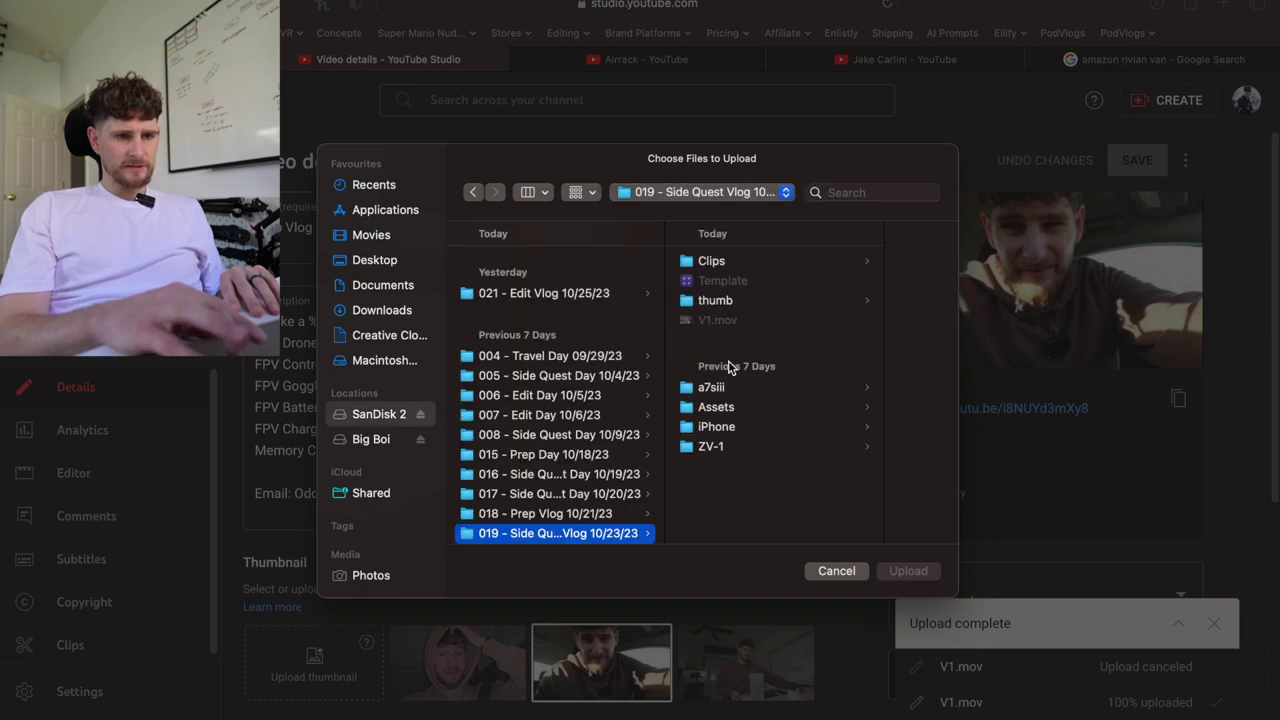
pyautogui.click(720, 299)
pyautogui.click(837, 262)
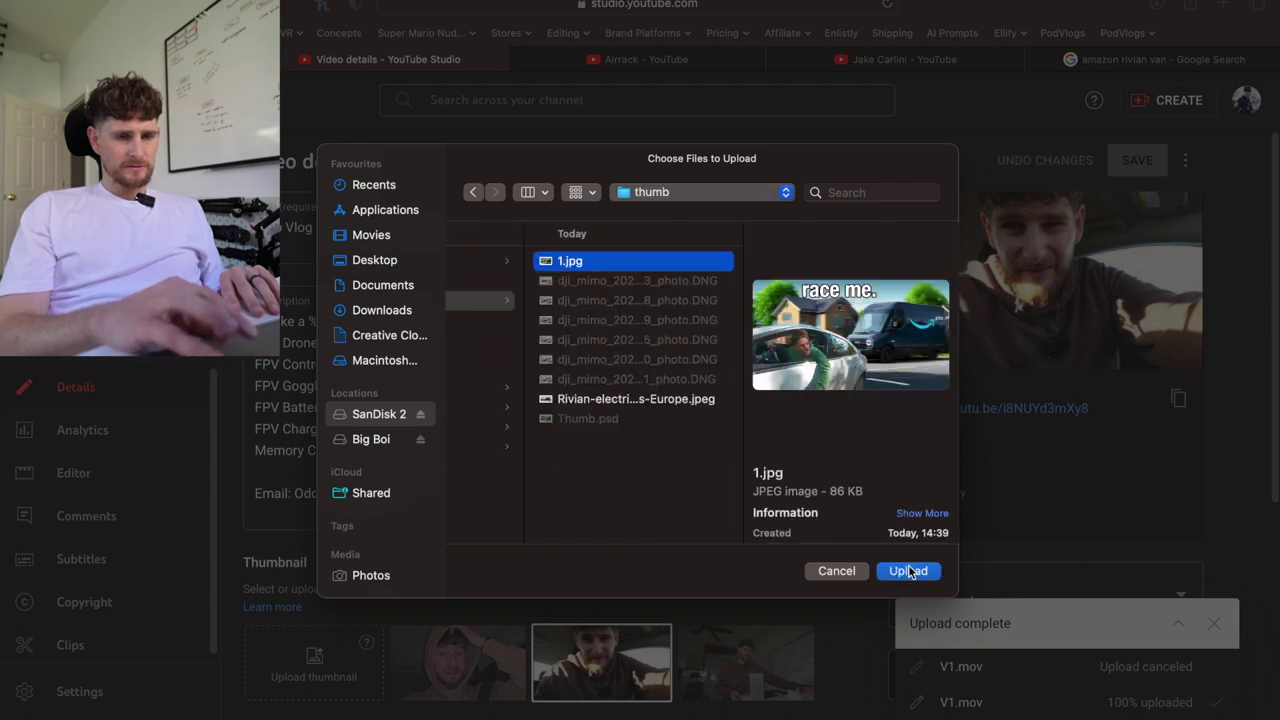
pyautogui.click(909, 571)
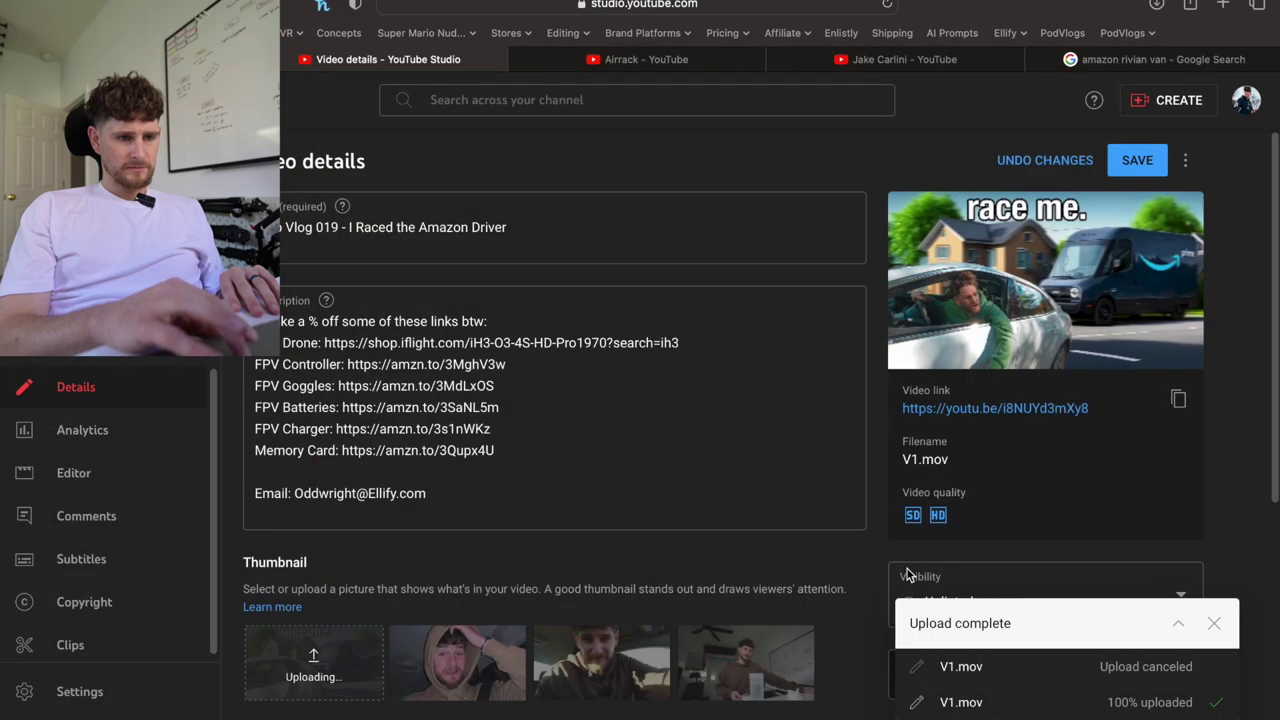
# - Insert two line breaks above the affiliate links at the start of the video description
pyautogui.click(256, 321)
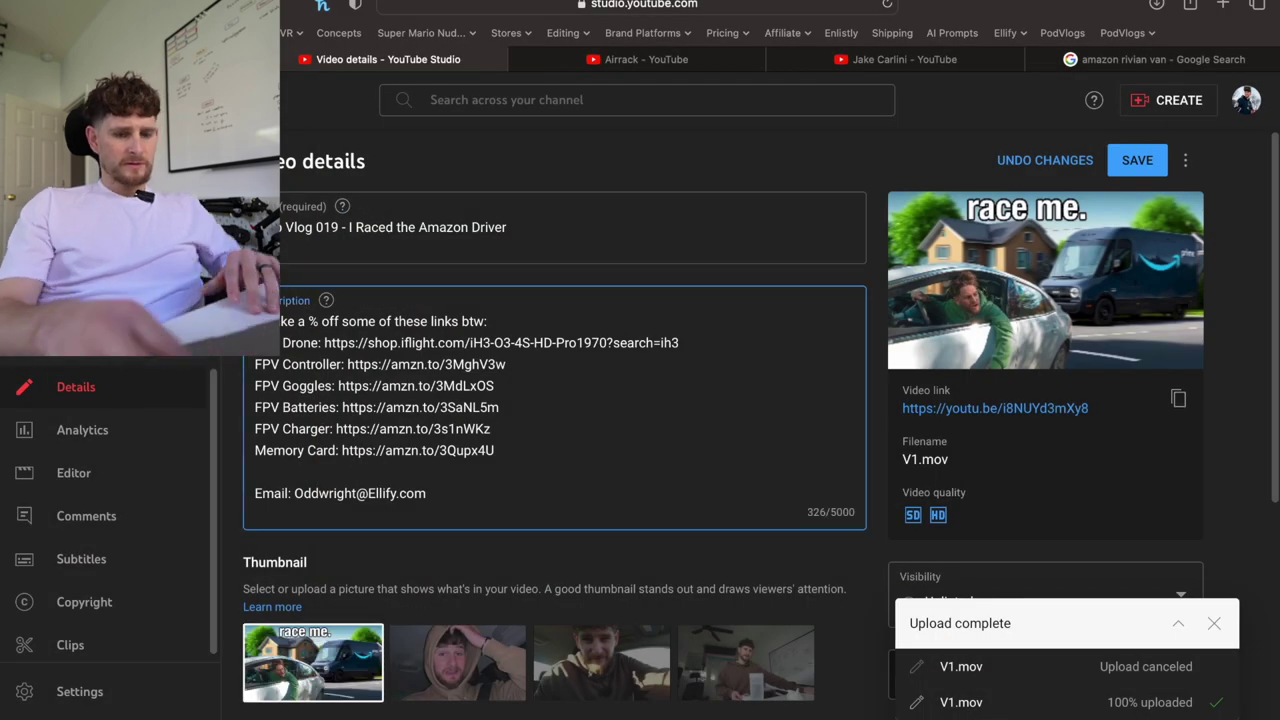
pyautogui.press('Return')
pyautogui.press('Return')
# - Switch to Finder and preview V1.mov, skipping ahead to about 33 minutes to review the vlog's content
pyautogui.press('super+Tab')
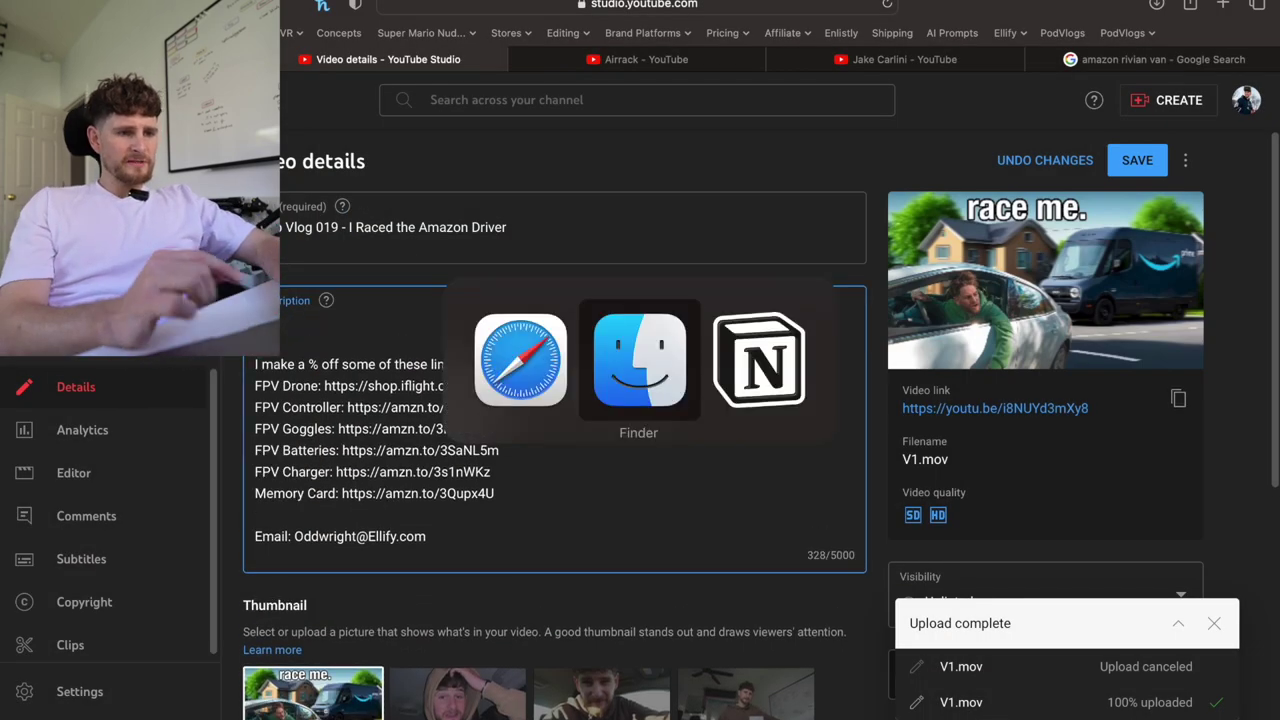
pyautogui.click(440, 233)
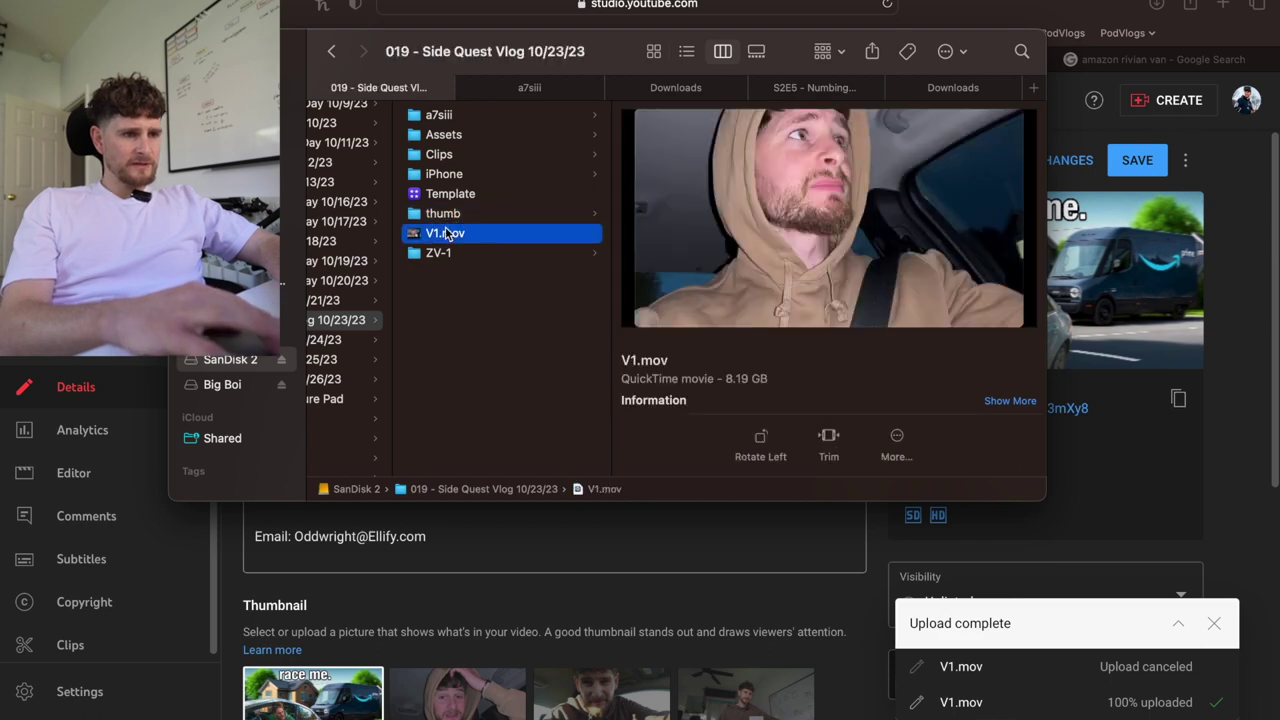
pyautogui.press('space')
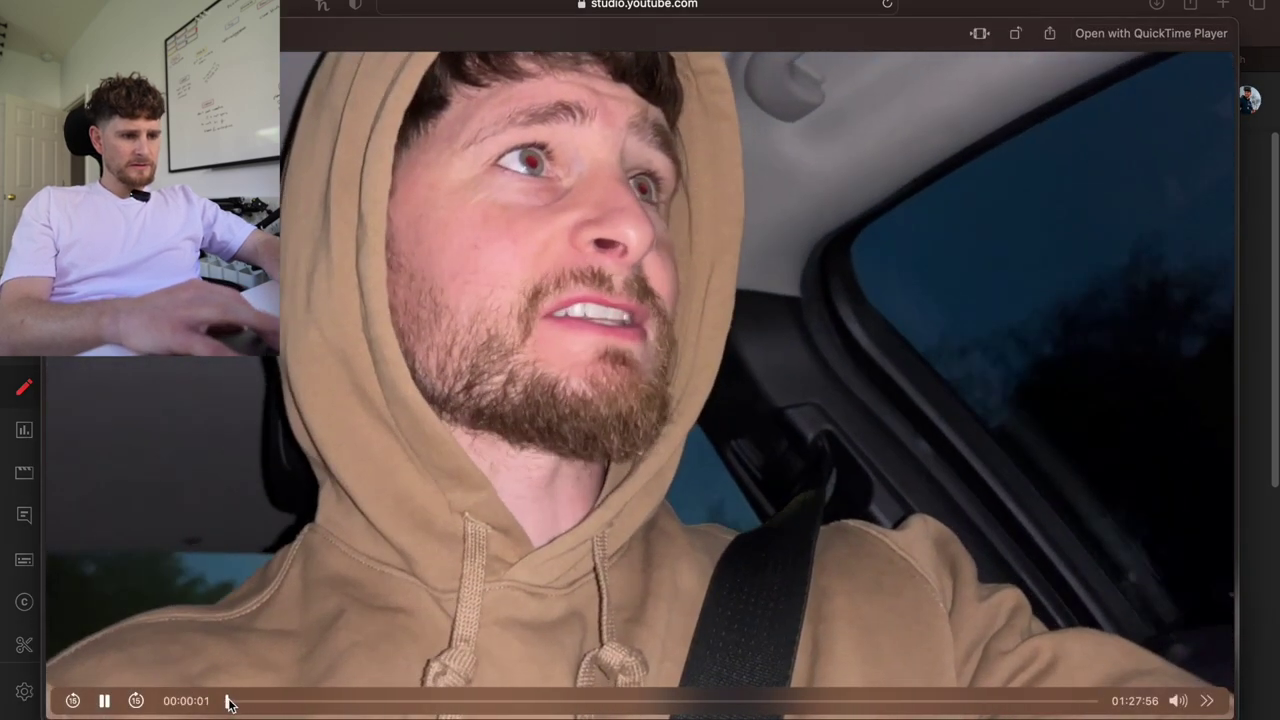
pyautogui.moveTo(229, 699); pyautogui.dragTo(556, 710)
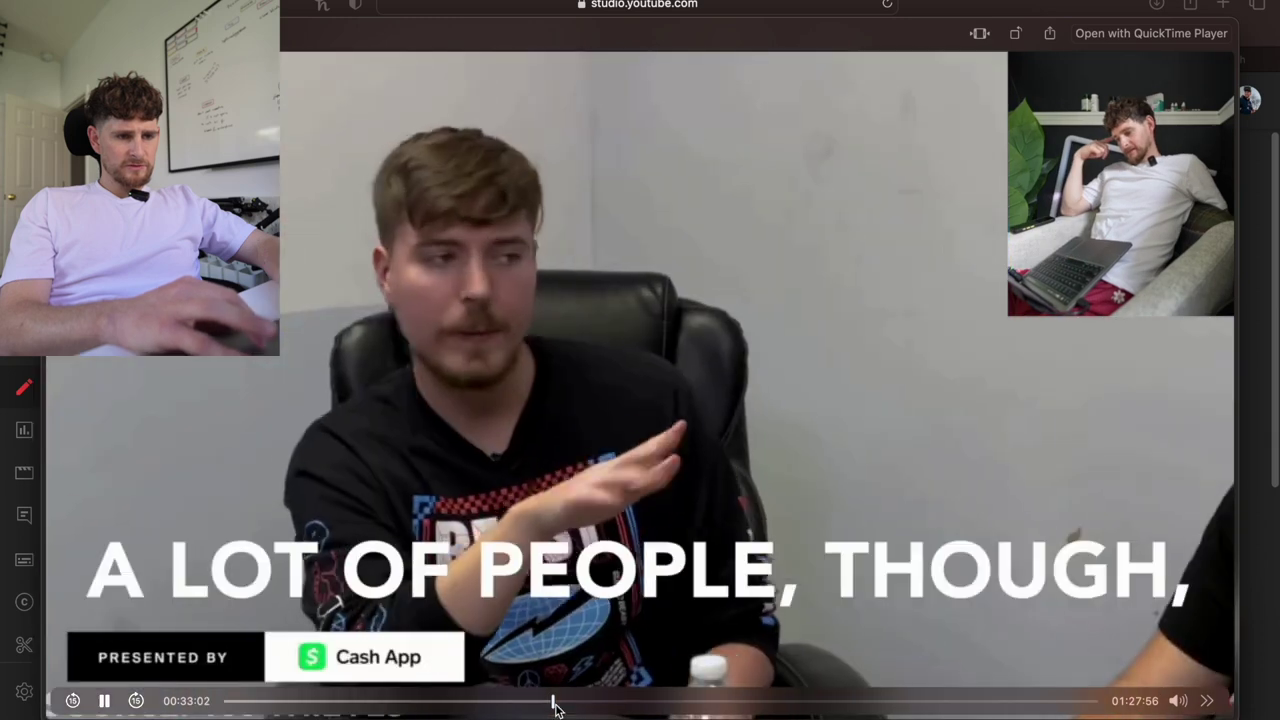
pyautogui.press('space')
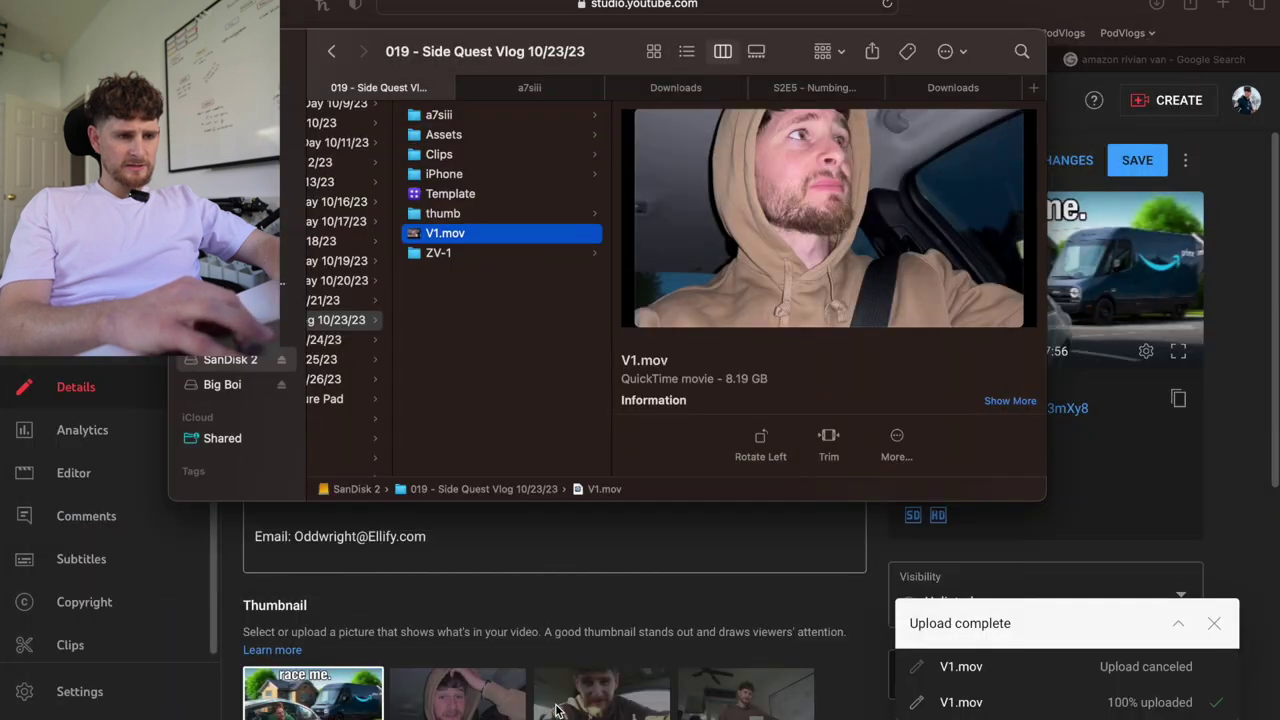
# - Switch back to YouTube Studio and begin the video description with "Started the day off with a race against the Amazon driver"
pyautogui.click(486, 552)
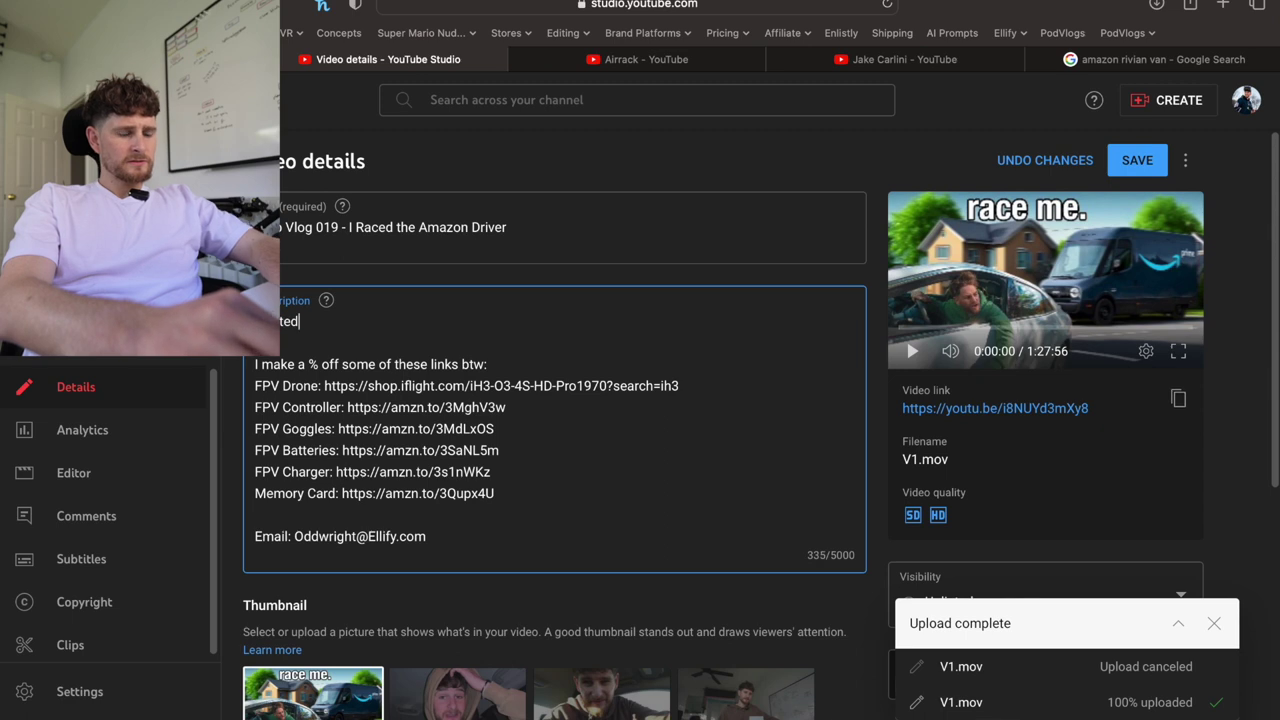
pyautogui.write('day off')
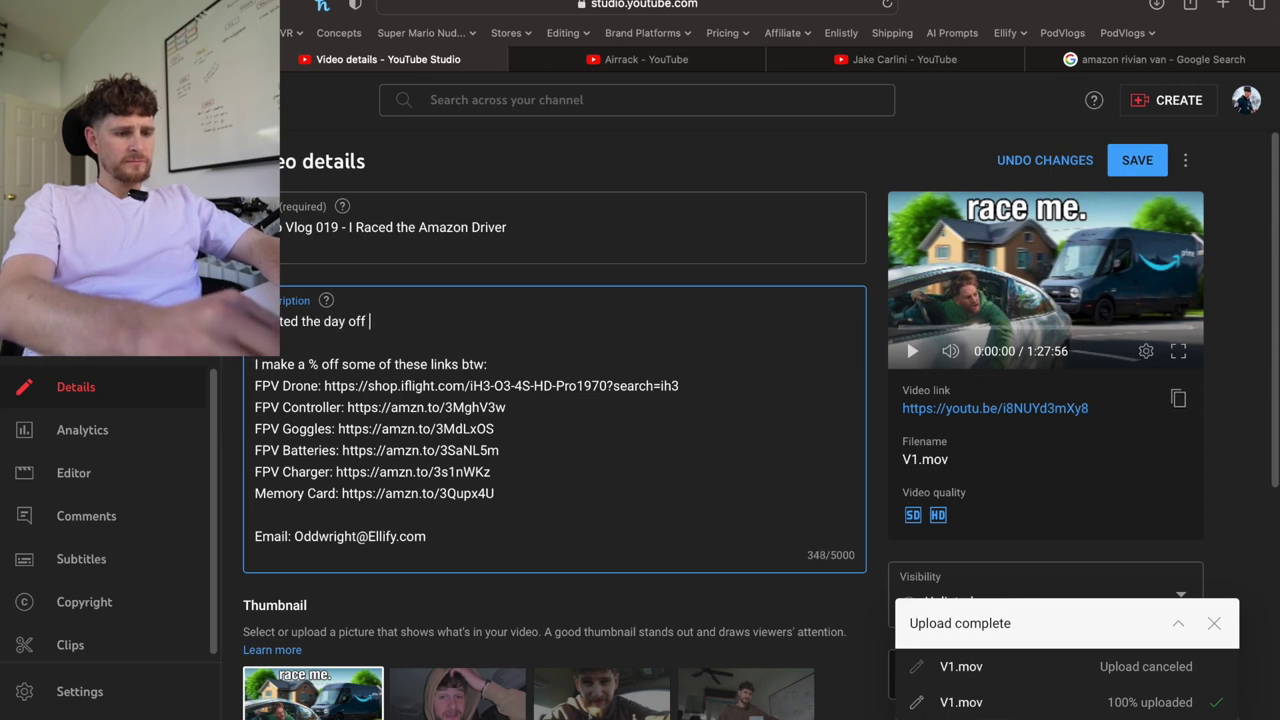
pyautogui.write(' with a race against the')
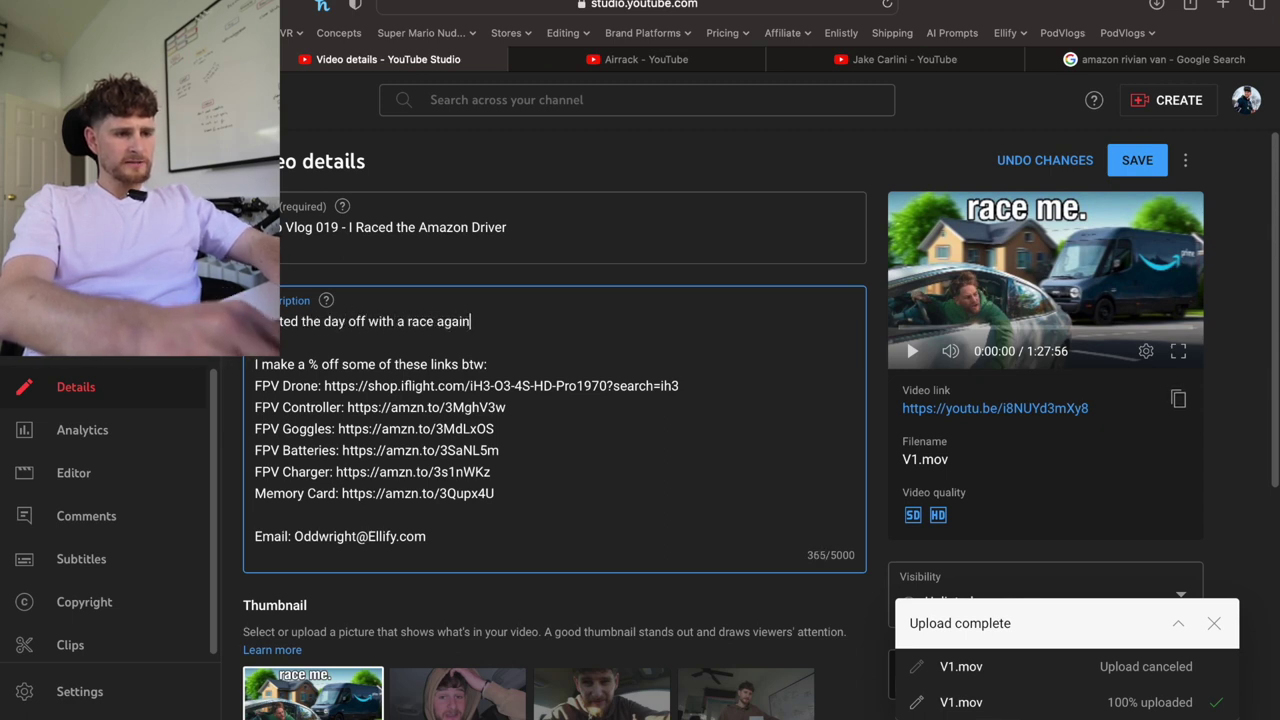
pyautogui.press('BackSpace')
pyautogui.press('BackSpace')
pyautogui.write('he Amazon driver')
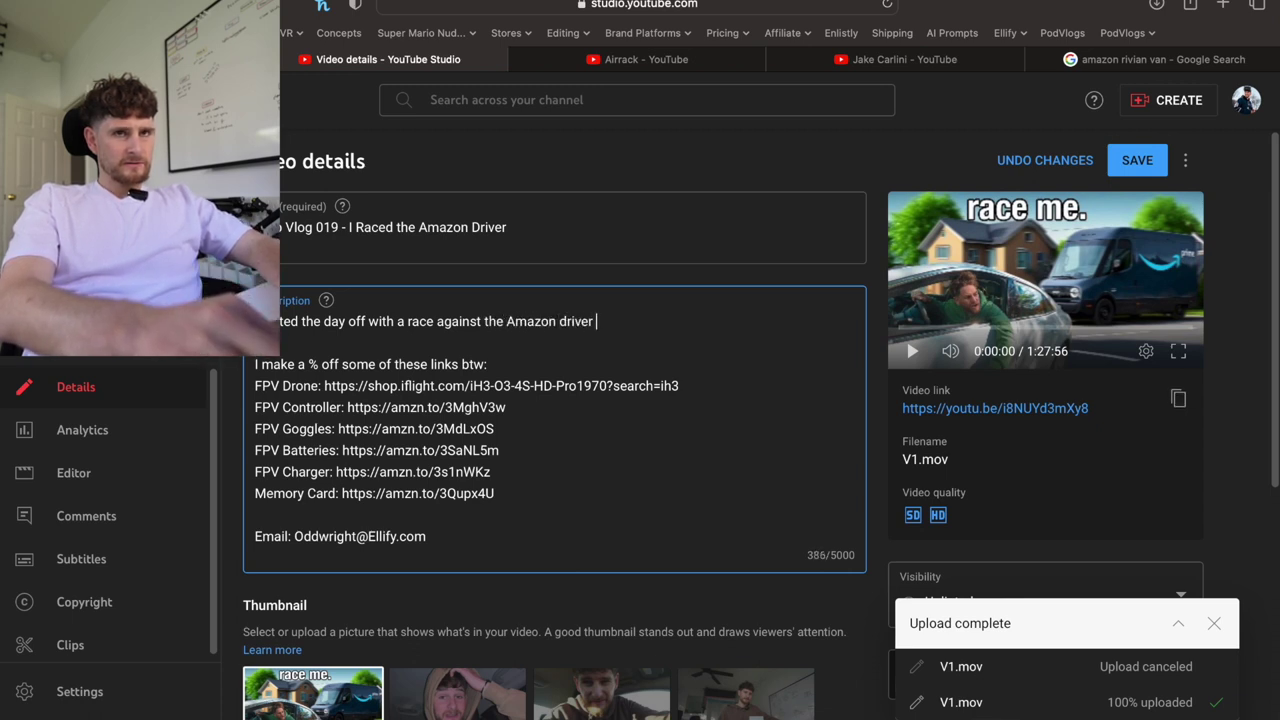
# - Continue the description's opening sentence with "to make sure he didn't wake up the sleeping toddler, then"
pyautogui.write('to make sur')
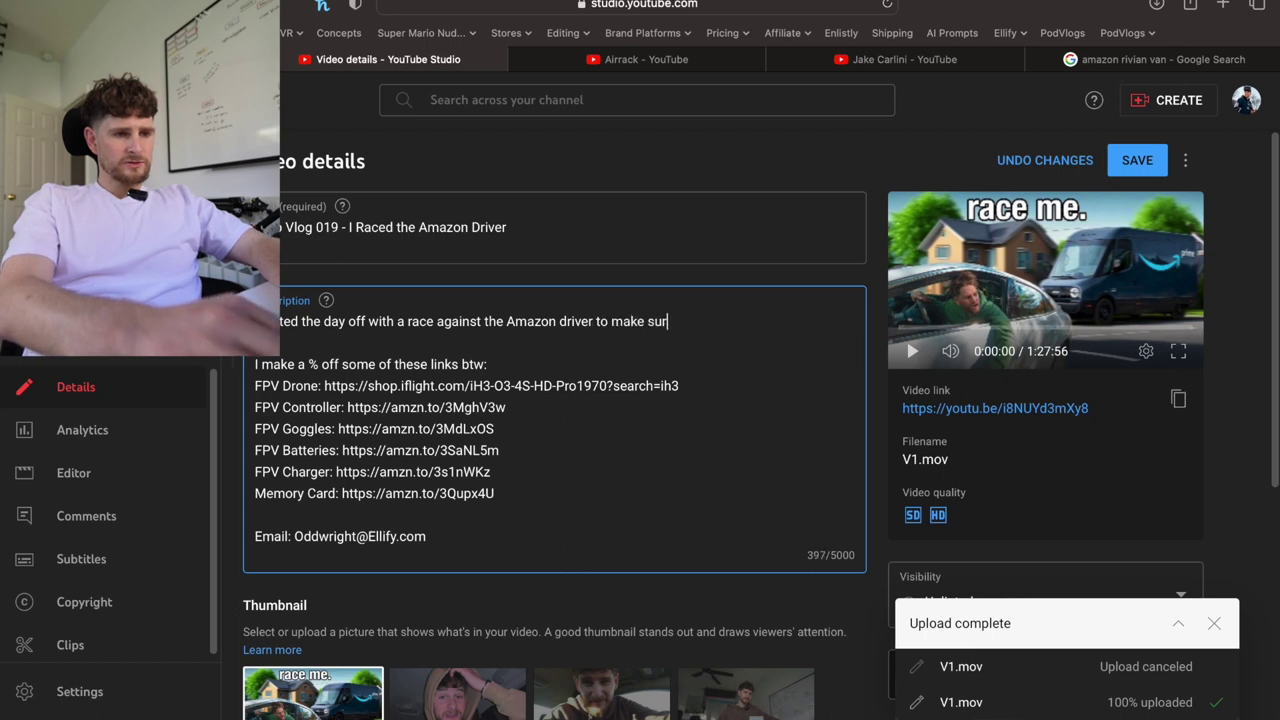
pyautogui.write("e he didn't wake up the baby")
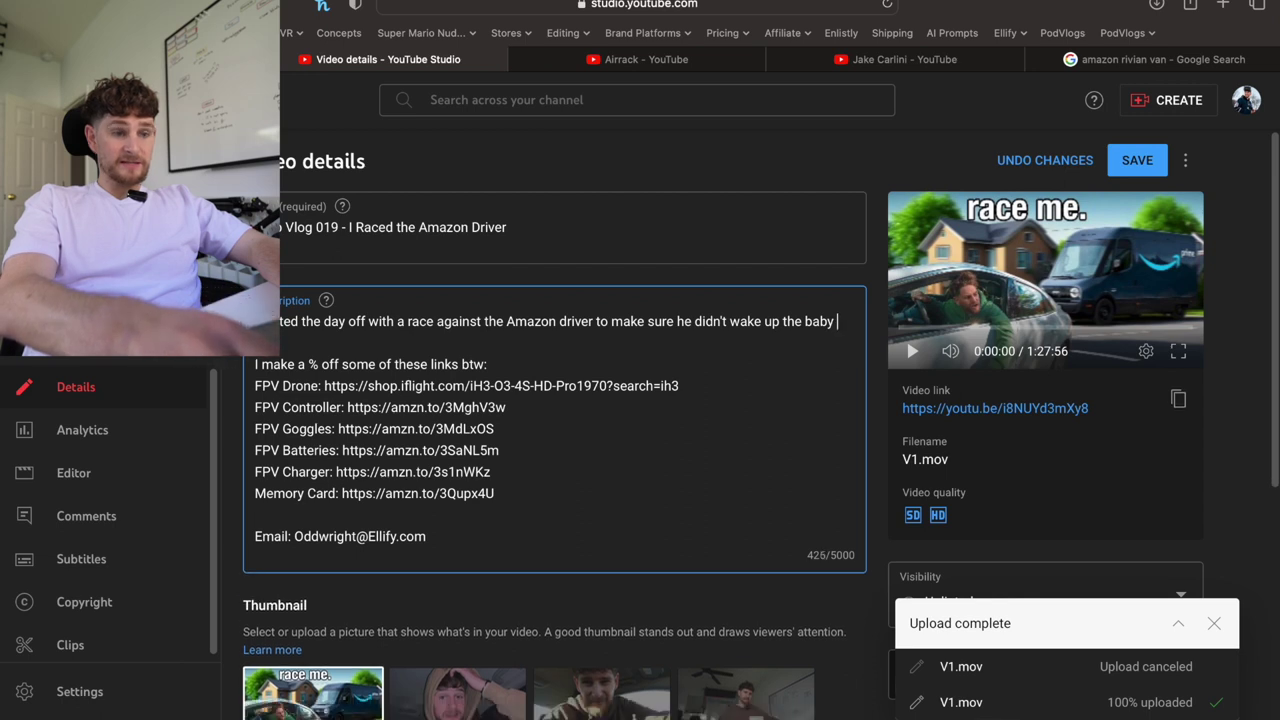
pyautogui.press('BackSpace')
pyautogui.write('sleeping')
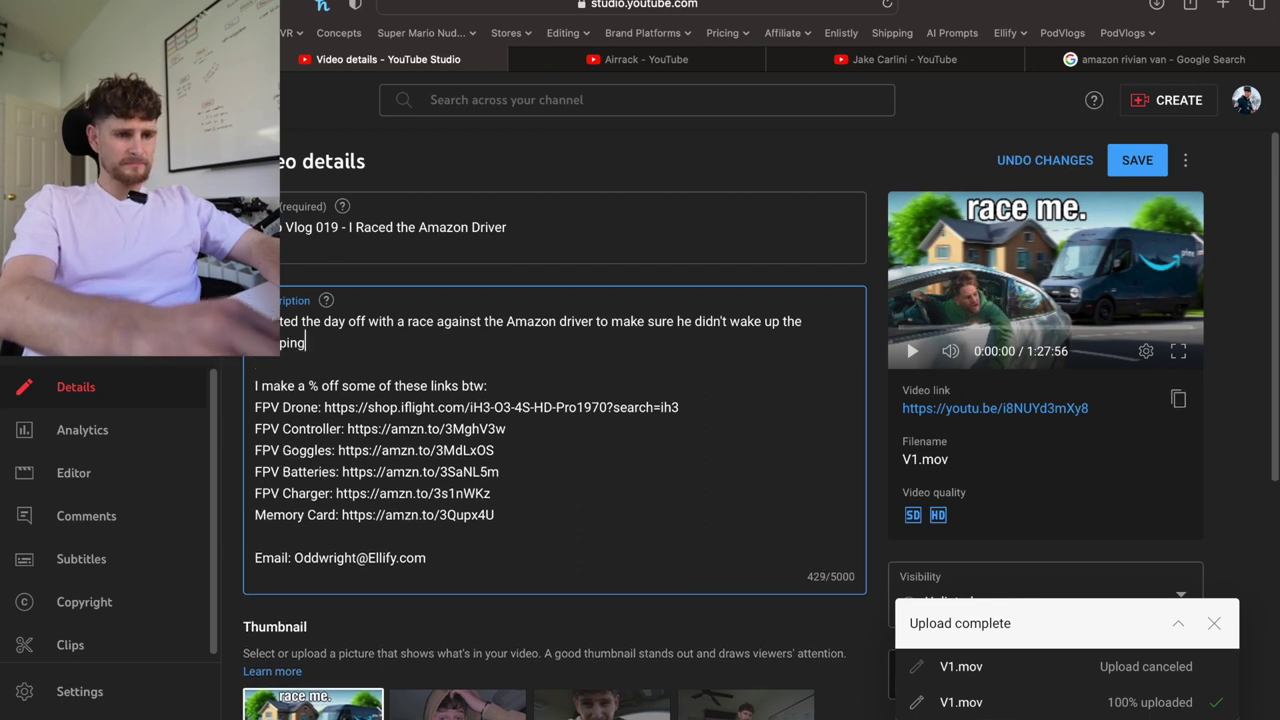
pyautogui.write(' toddler, then')
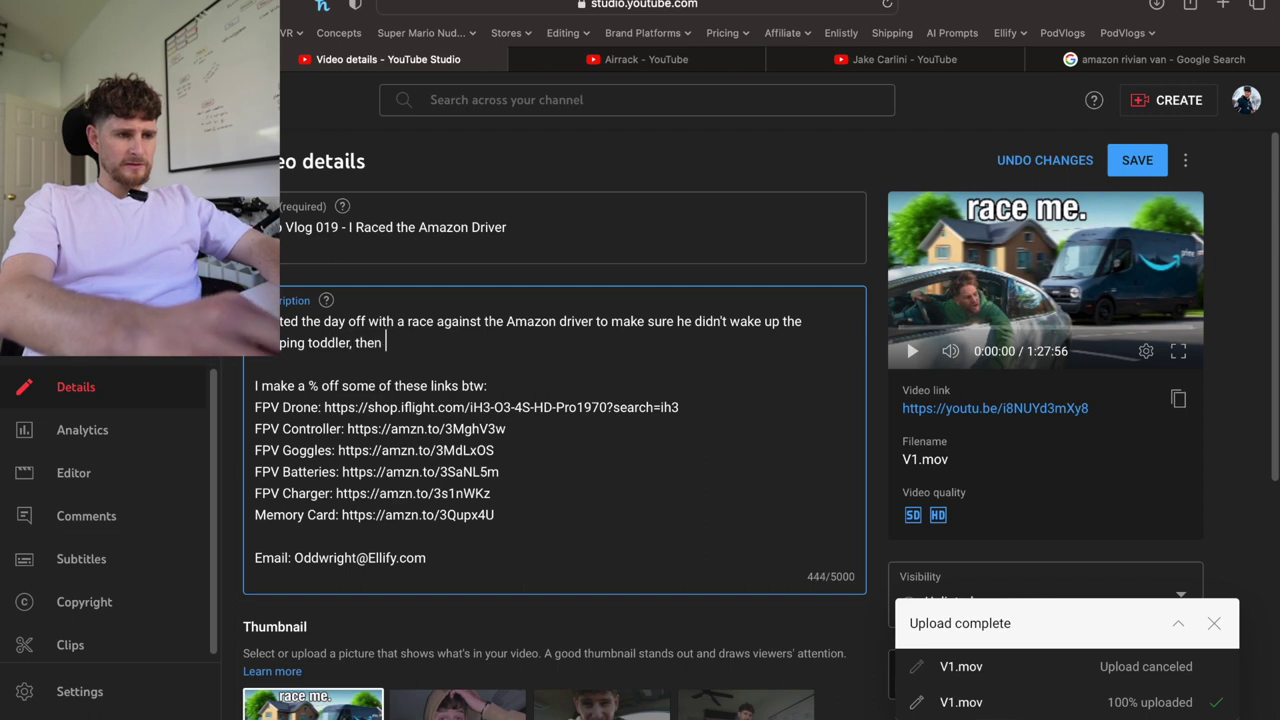